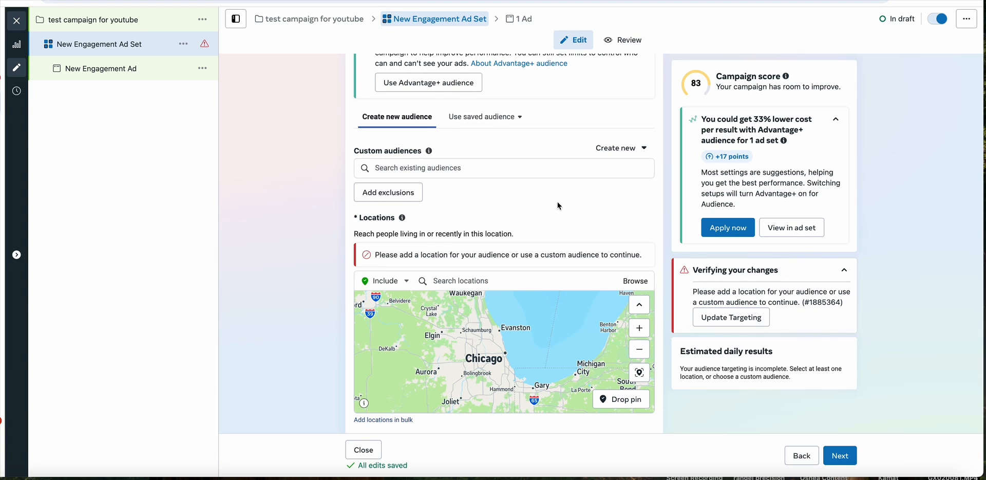
# - Add the city of Naperville, Illinois, United States as an included location for the ad set's audience
pyautogui.scroll(-3, 560, 206)
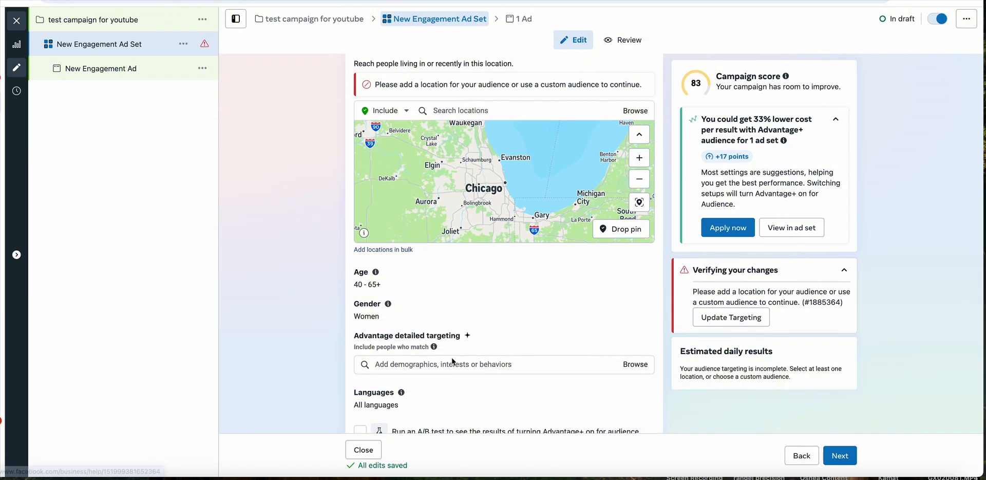
pyautogui.moveTo(422, 343)
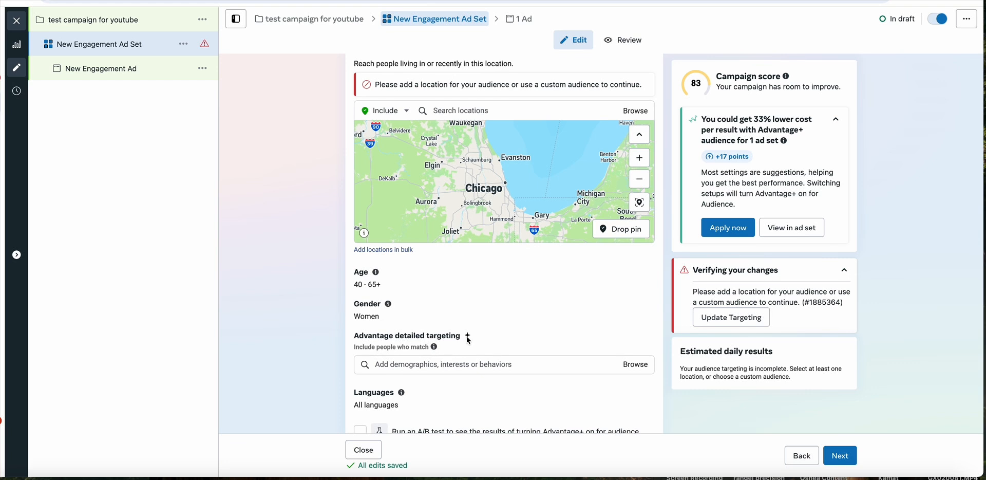
pyautogui.scroll(2, 467, 337)
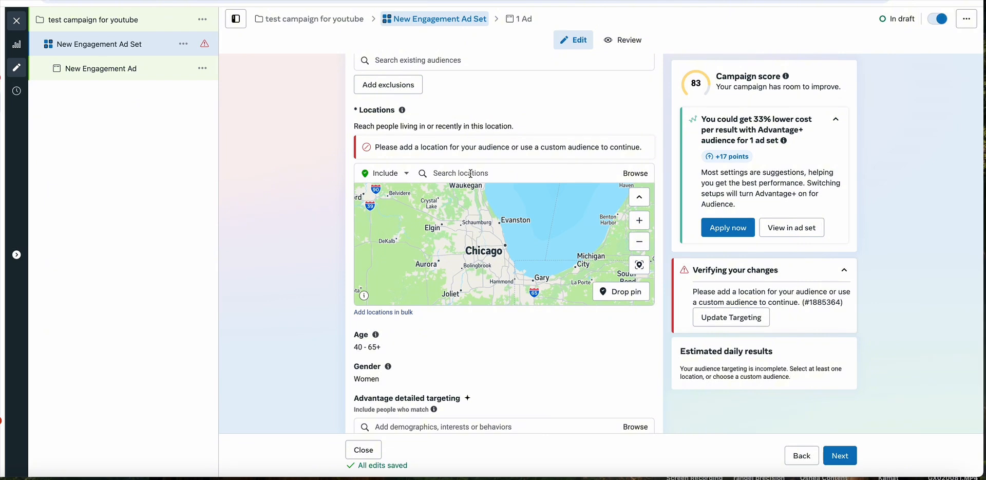
pyautogui.click(506, 175)
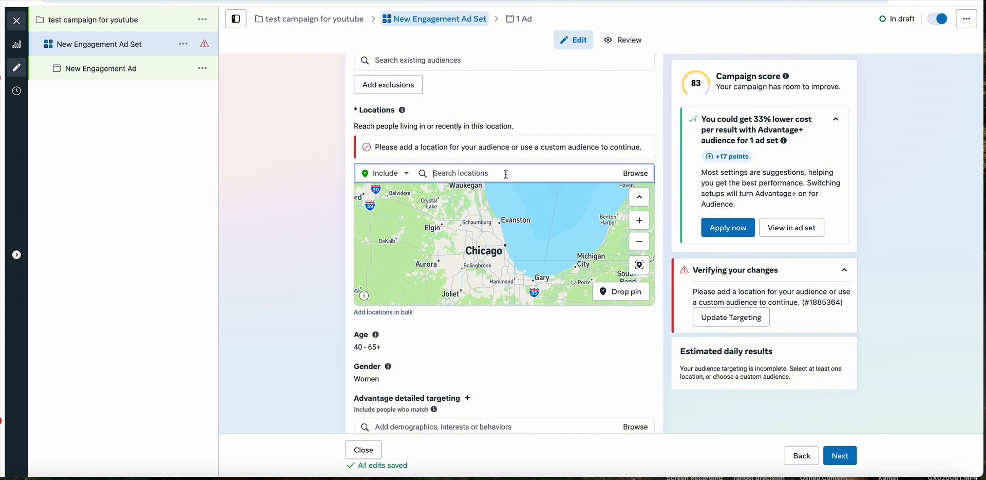
pyautogui.write('naperville')
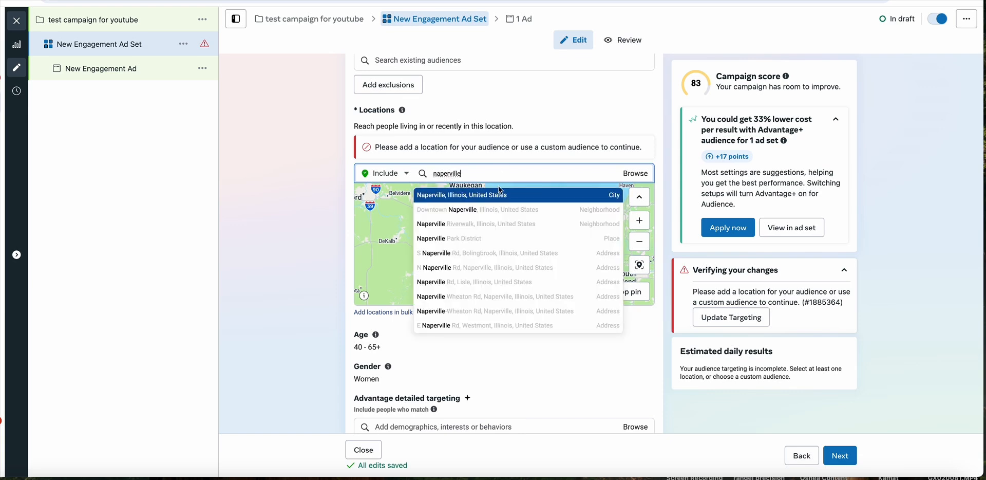
pyautogui.click(497, 194)
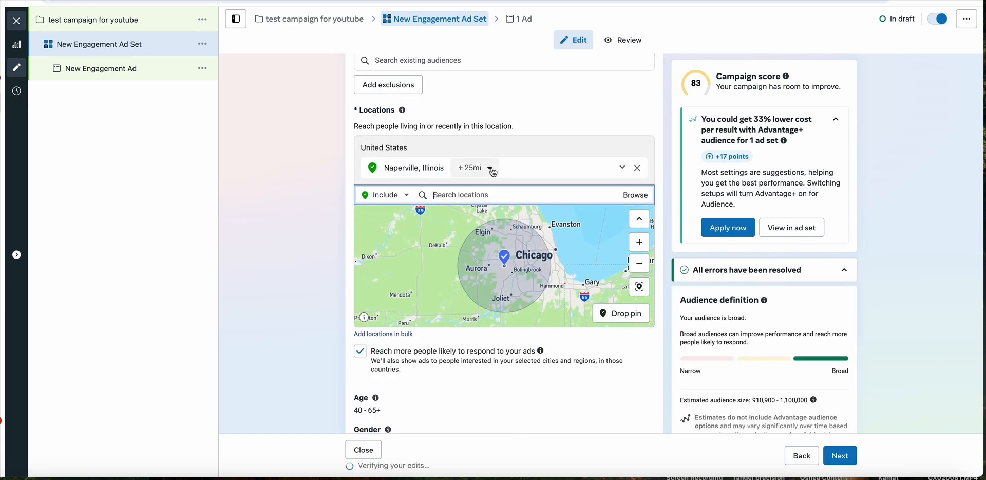
# - Reduce the targeting radius around Naperville to 21 miles
pyautogui.click(489, 168)
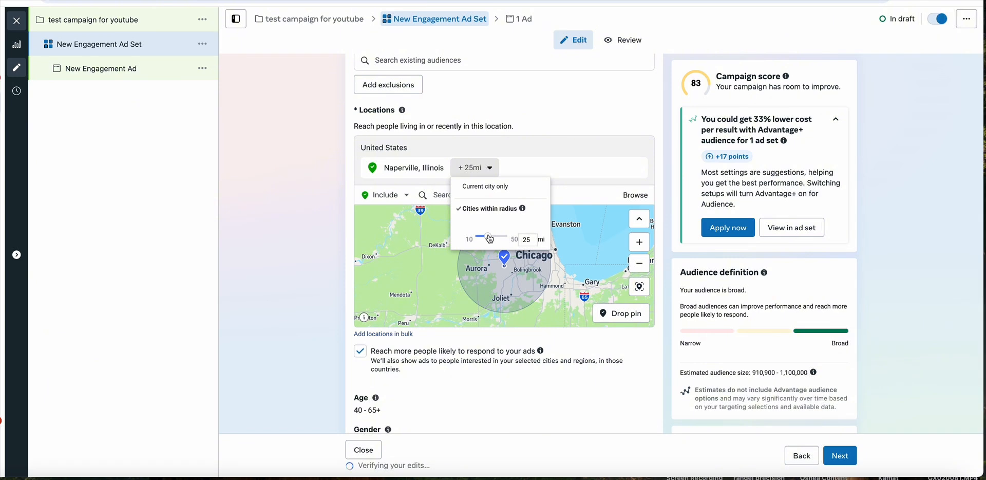
pyautogui.moveTo(487, 236)
pyautogui.mouseDown()
pyautogui.moveTo(513, 241)
pyautogui.moveTo(491, 241)
pyautogui.mouseUp()
pyautogui.moveTo(493, 240); pyautogui.dragTo(489, 240)
pyautogui.click(537, 156)
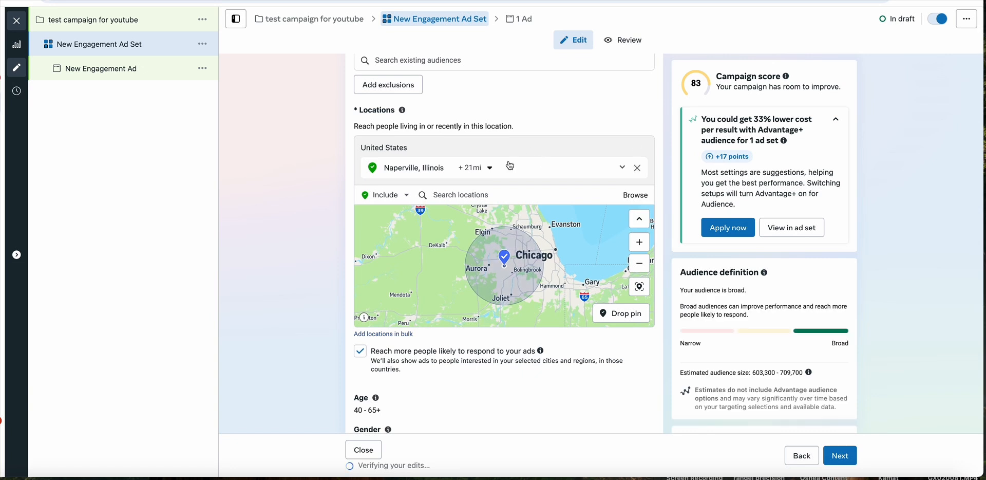
# - Restore the Naperville radius to 25 miles and remove that city from the locations
pyautogui.click(481, 168)
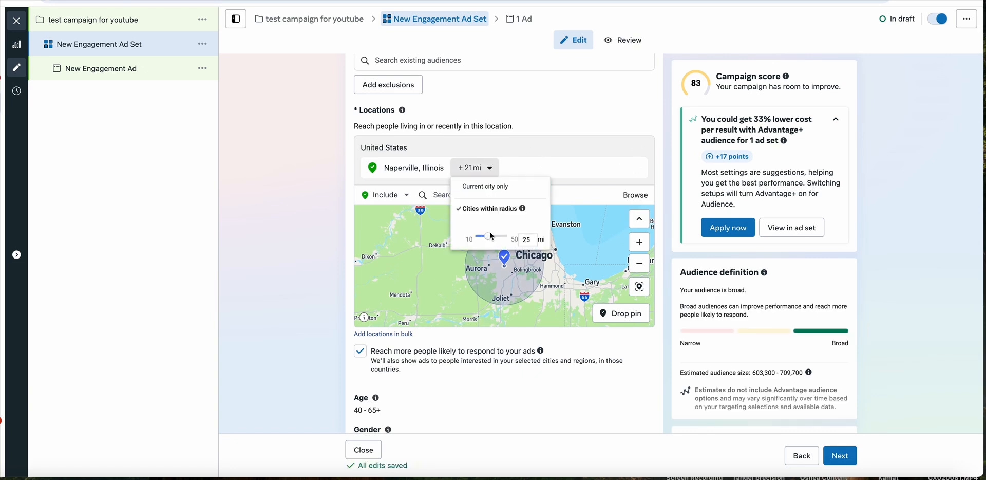
pyautogui.click(504, 173)
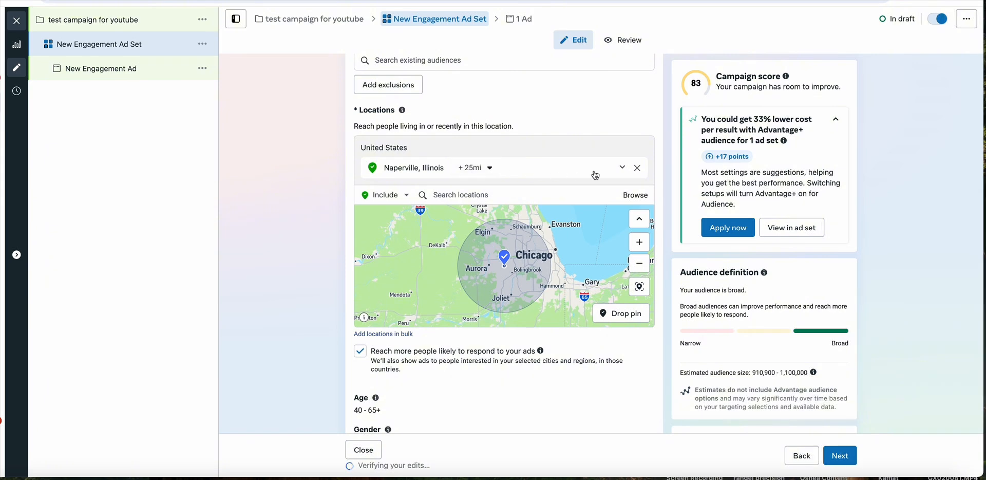
pyautogui.click(640, 170)
# - Add ZIP code 60540 in Naperville, Illinois as an included location
pyautogui.click(504, 172)
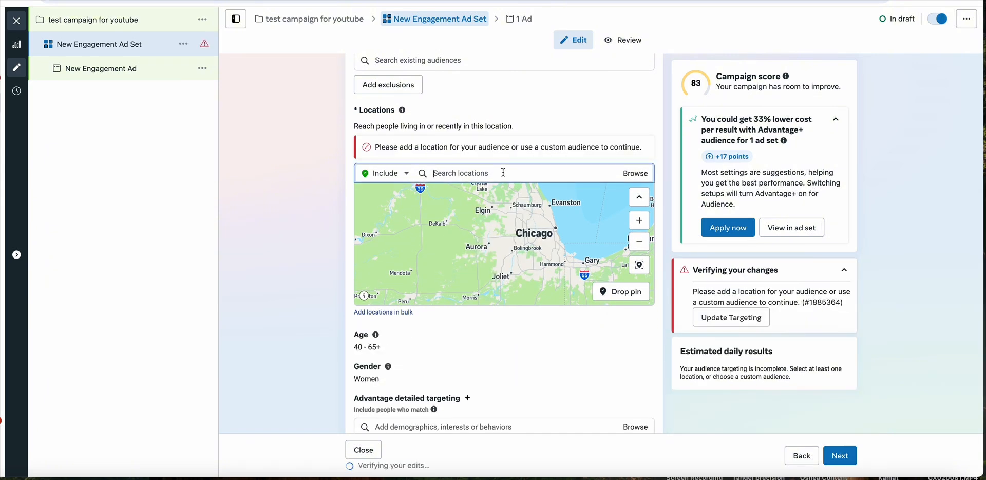
pyautogui.write('60')
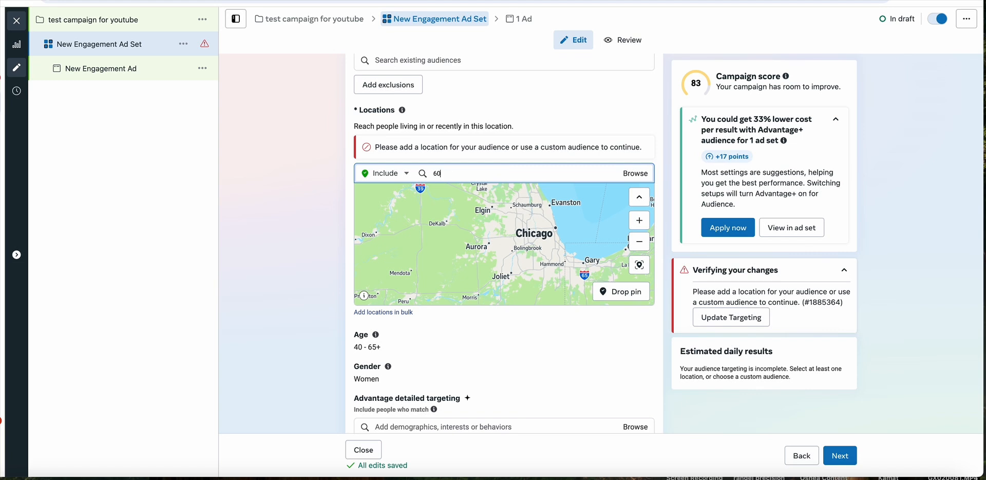
pyautogui.write('54')
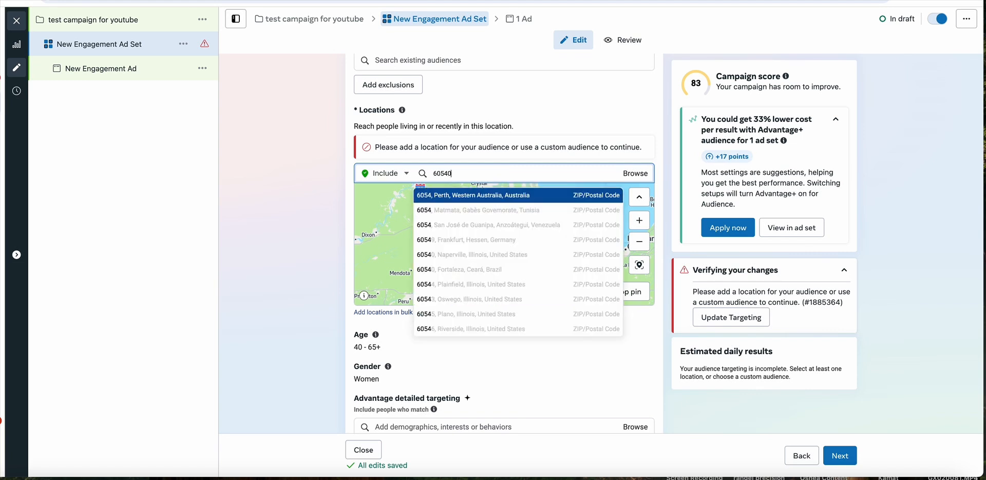
pyautogui.write('0')
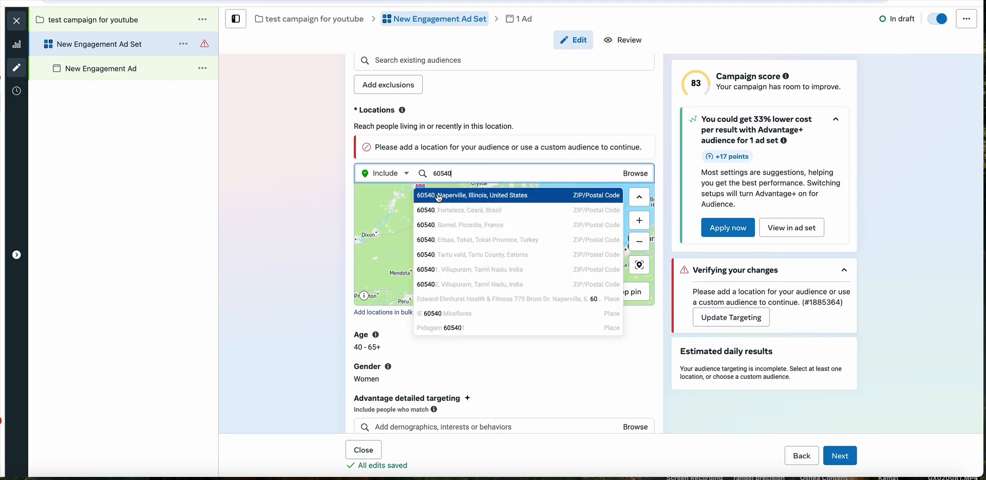
pyautogui.click(481, 196)
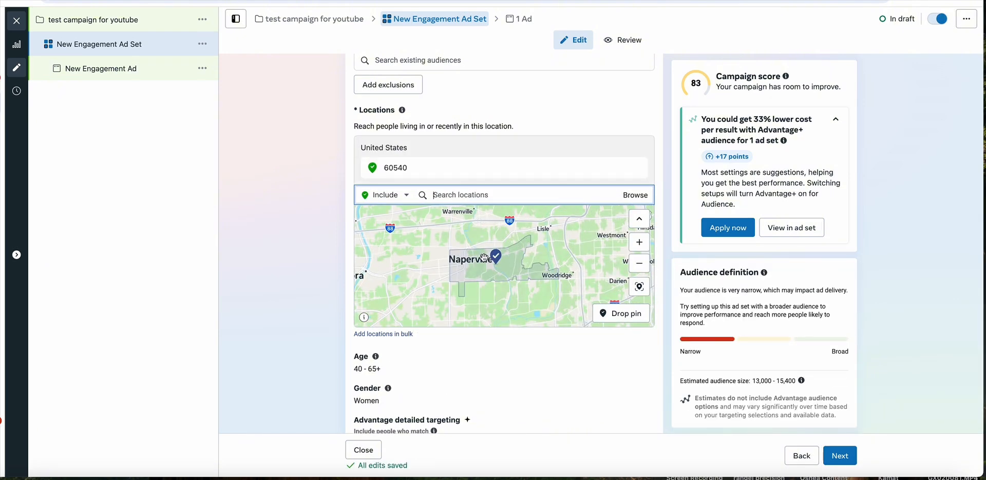
# - Add ZIP code 60516 as a second included location
pyautogui.click(640, 264)
pyautogui.click(477, 197)
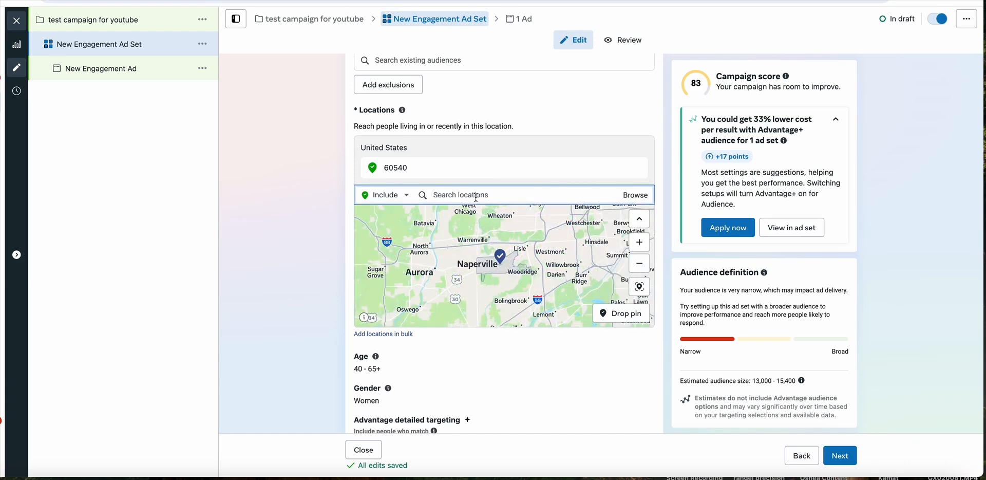
pyautogui.write('60516')
pyautogui.press('Return')
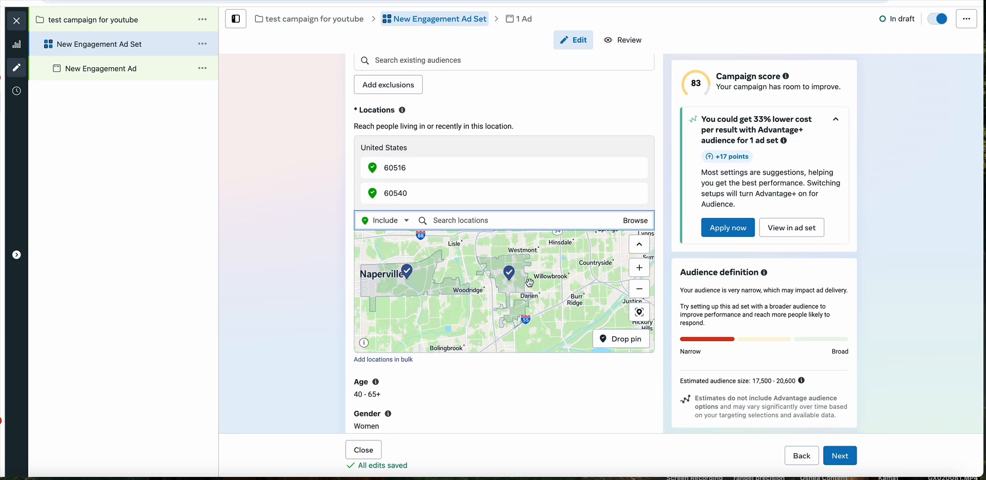
# - Remove both ZIP codes, 60516 and 60540, from the included locations
pyautogui.click(640, 268)
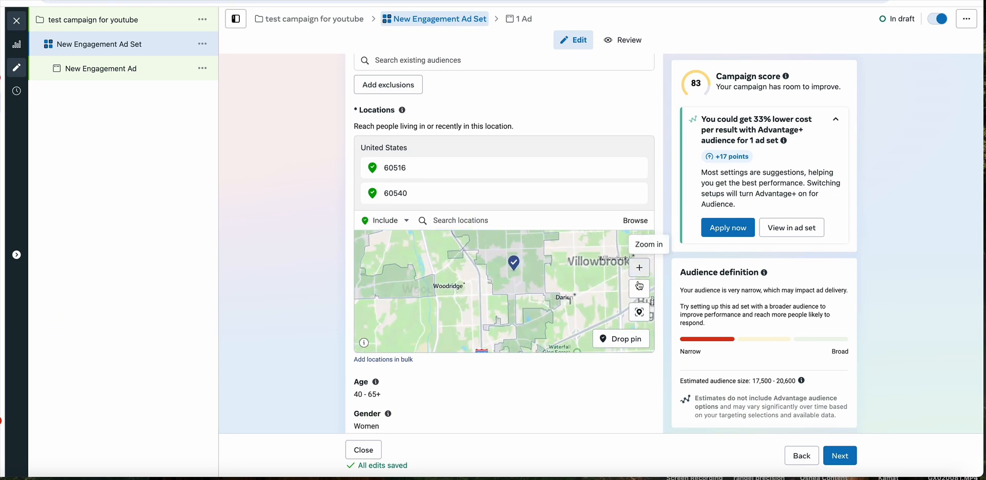
pyautogui.click(640, 289)
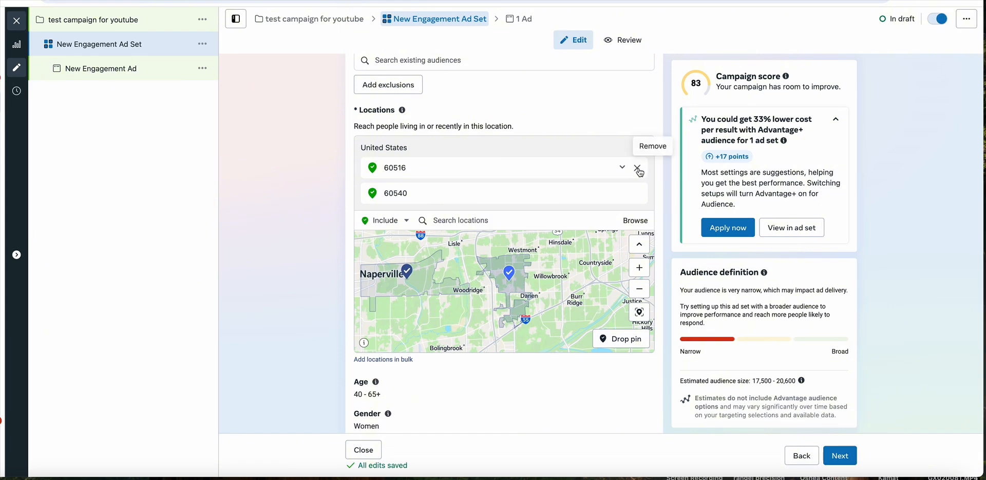
pyautogui.click(638, 169)
pyautogui.click(638, 168)
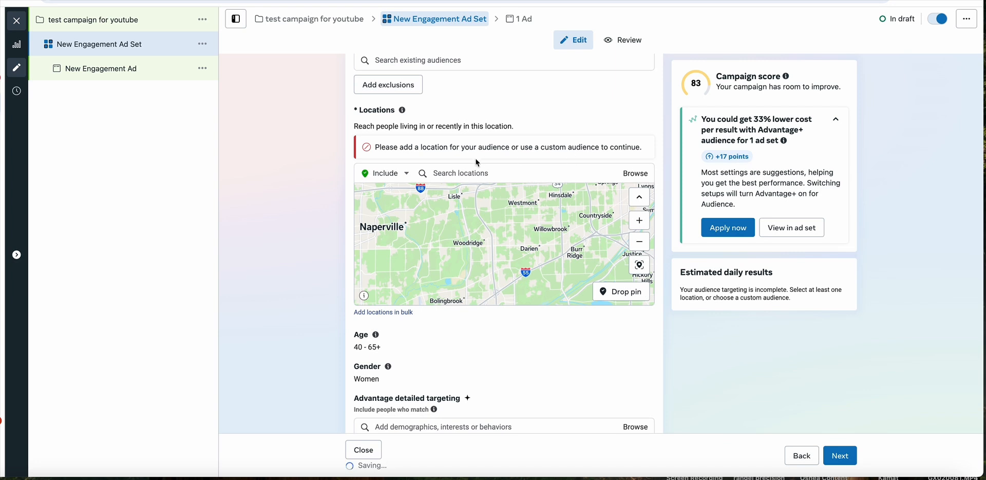
# - Try to exclude ZIP code 60540 in Naperville, Illinois without any included location
pyautogui.click(385, 174)
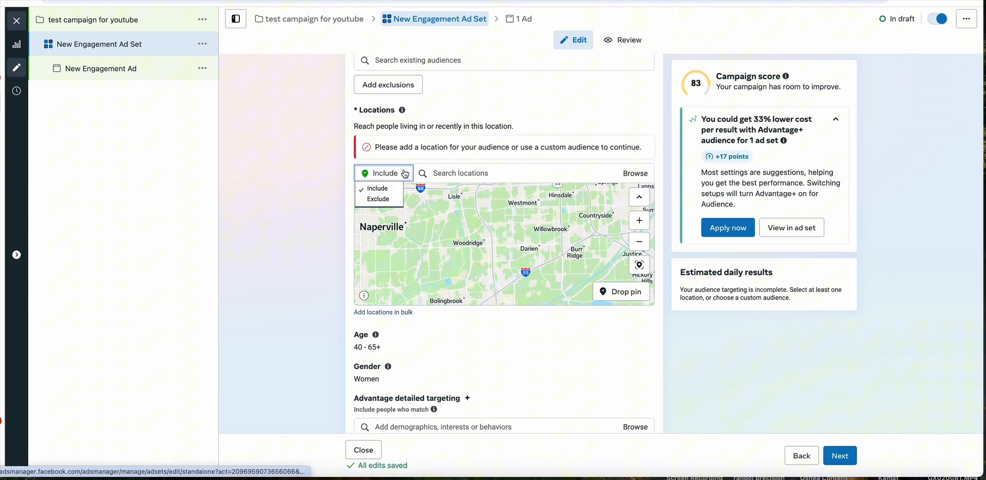
pyautogui.click(381, 200)
pyautogui.click(484, 173)
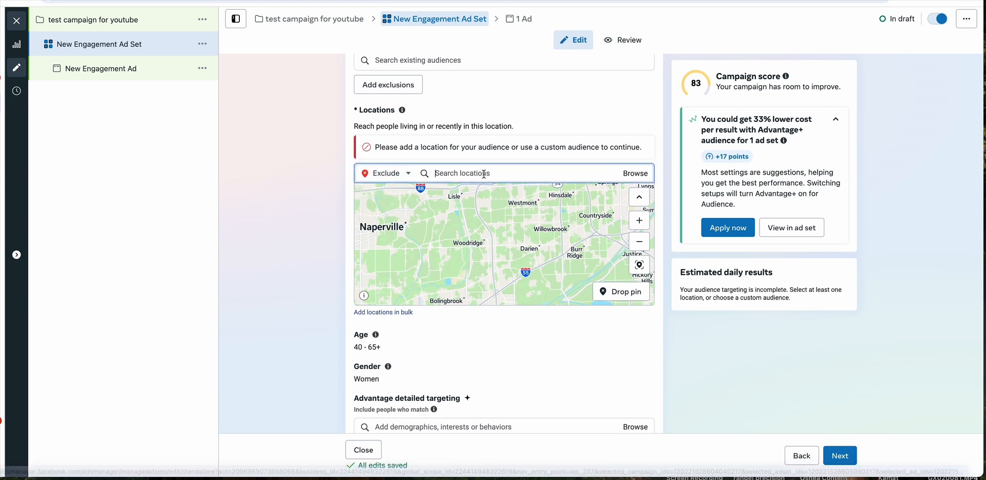
pyautogui.write('60540')
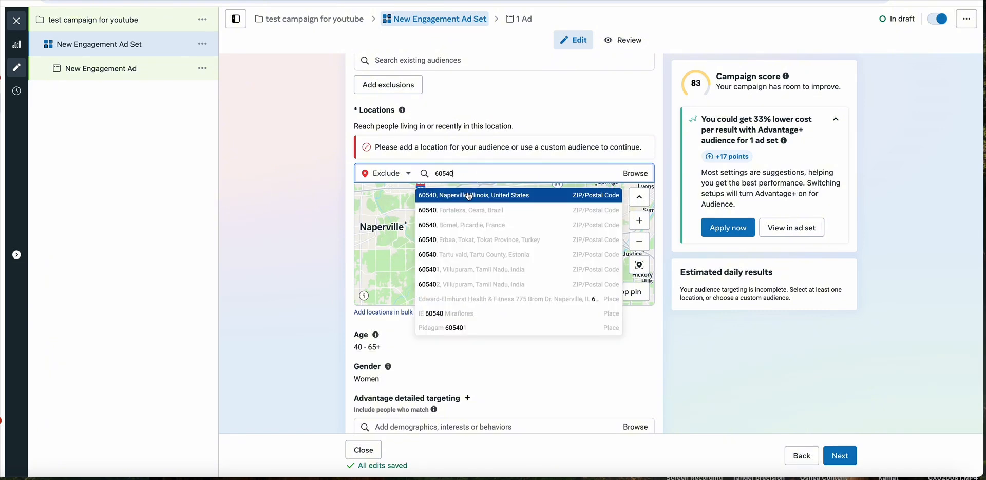
pyautogui.click(468, 196)
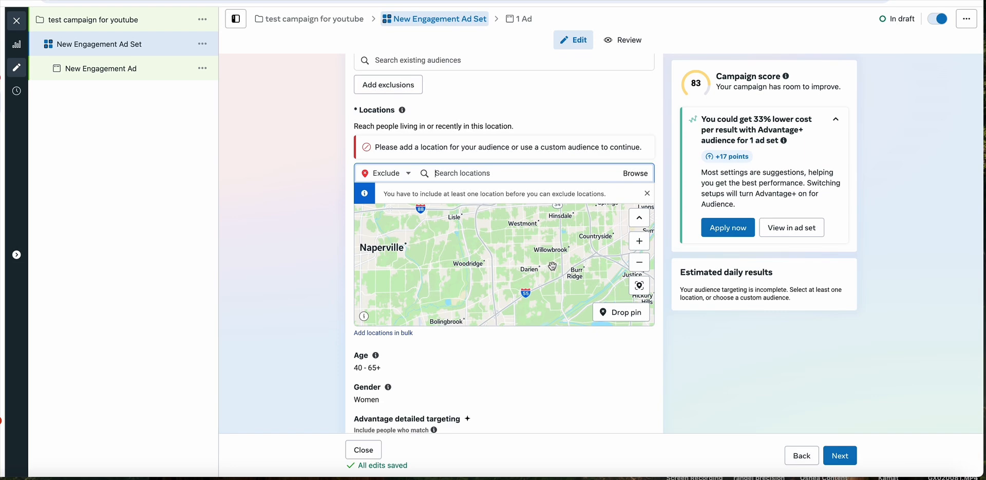
# - Try once more to add a ZIP code as an excluded location
pyautogui.click(632, 262)
pyautogui.moveTo(459, 255); pyautogui.dragTo(503, 258)
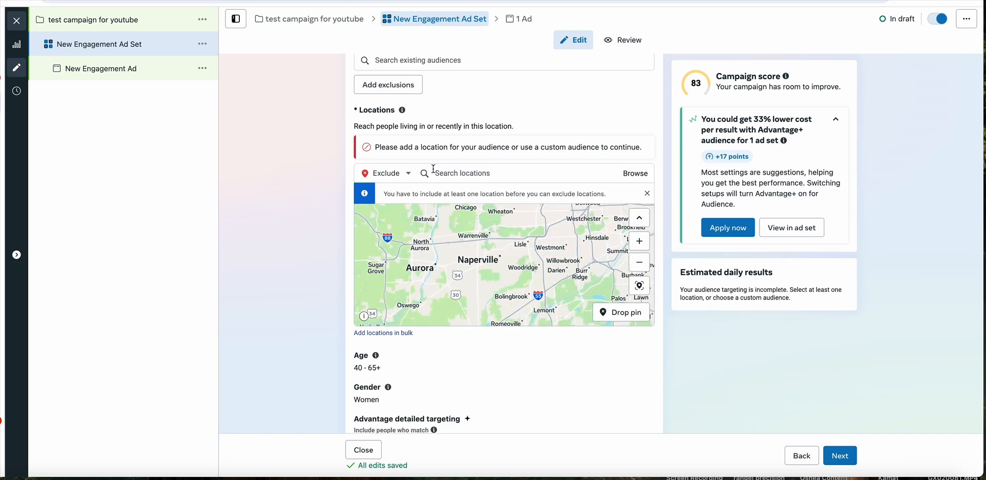
pyautogui.click(495, 170)
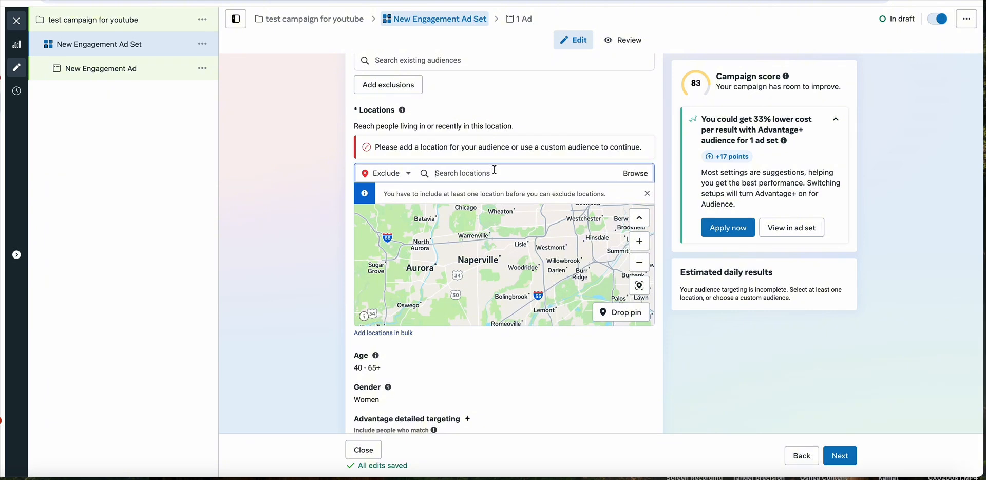
pyautogui.write('downer')
pyautogui.press('BackSpace')
pyautogui.press('BackSpace')
pyautogui.press('BackSpace')
pyautogui.press('BackSpace')
pyautogui.write('604540')
pyautogui.click(505, 191)
# - Switch location targeting back to Include and add the city of Downers Grove, Illinois, United States
pyautogui.click(411, 173)
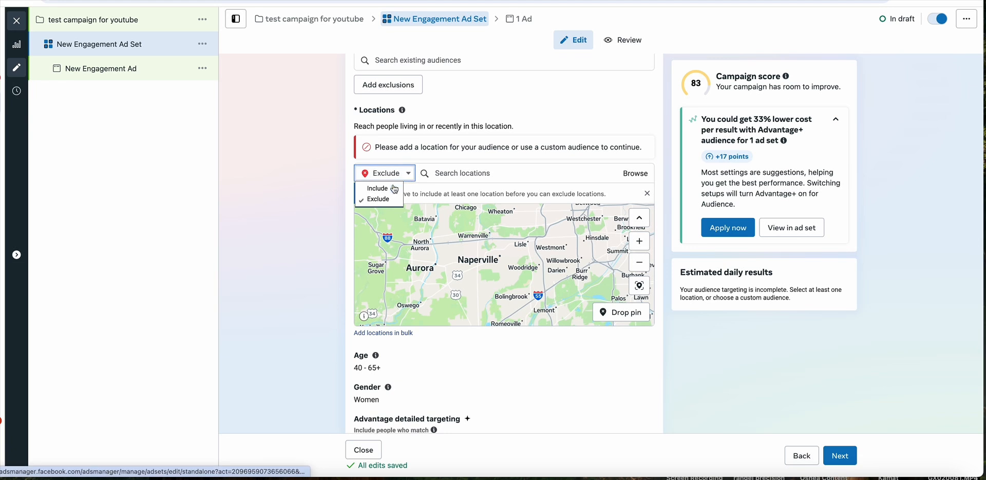
pyautogui.click(393, 188)
pyautogui.scroll(-1, 461, 198)
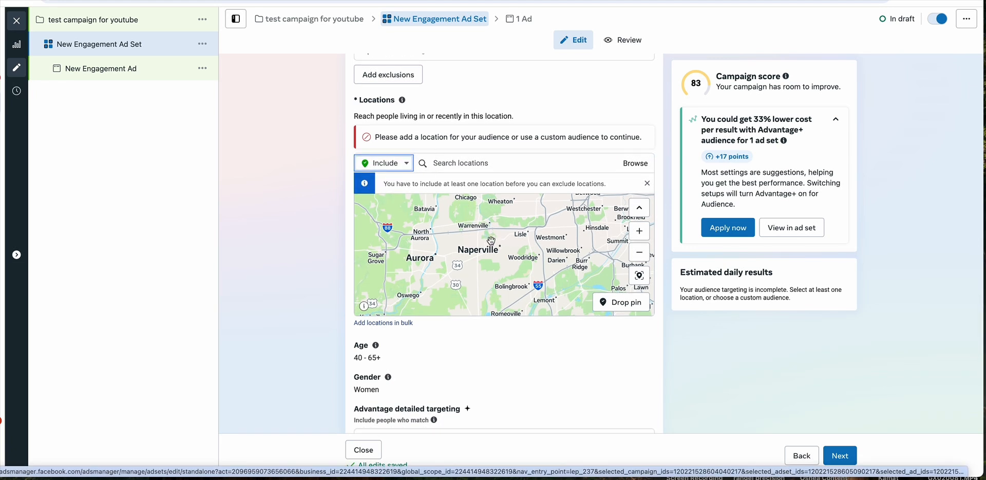
pyautogui.click(459, 171)
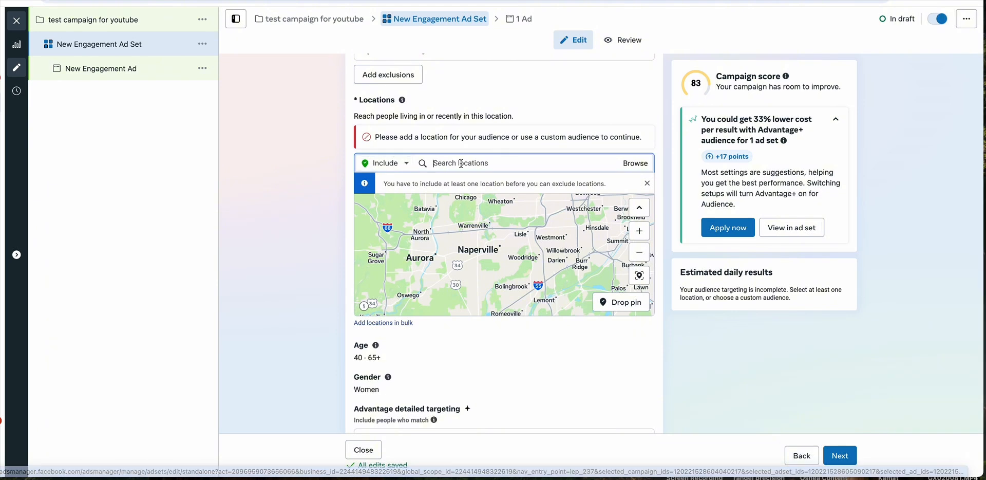
pyautogui.write('downers grove')
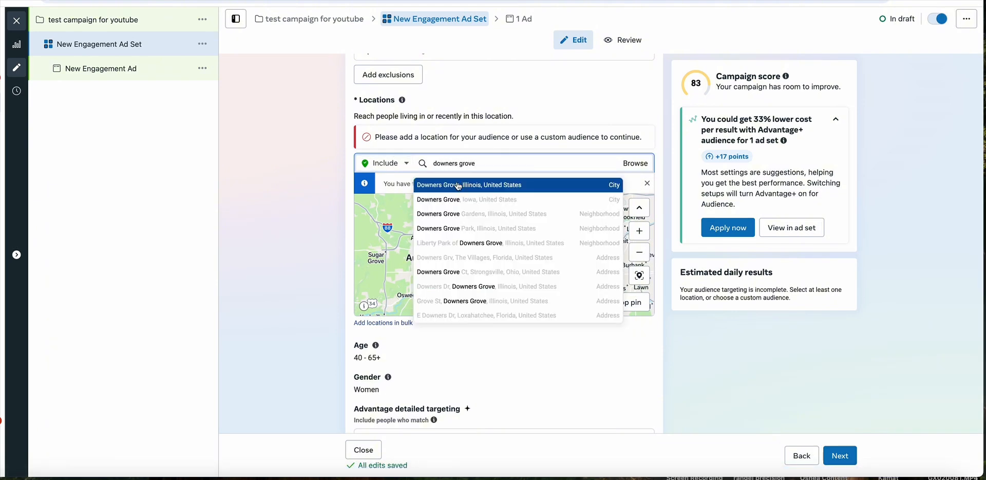
pyautogui.click(444, 182)
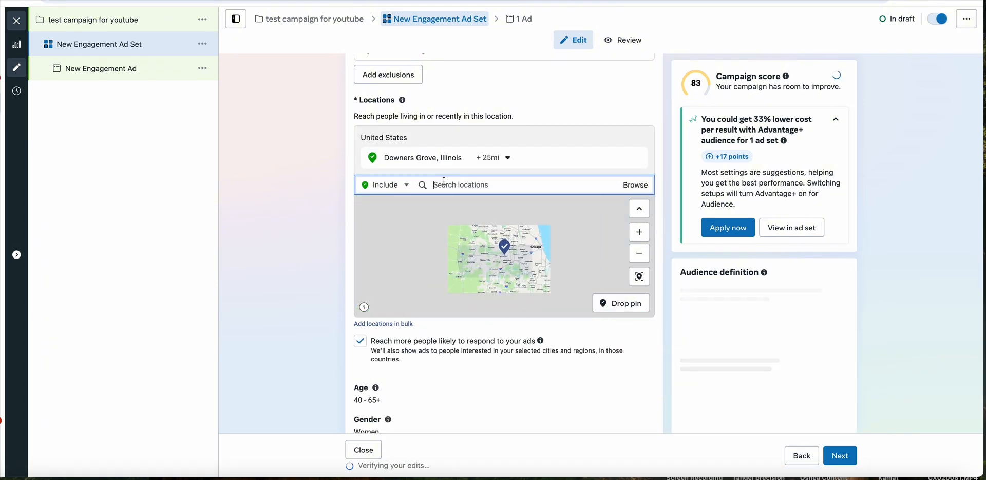
# - Exclude ZIP code 60540 in Naperville, Illinois from the targeted area around Downers Grove
pyautogui.click(408, 186)
pyautogui.click(380, 211)
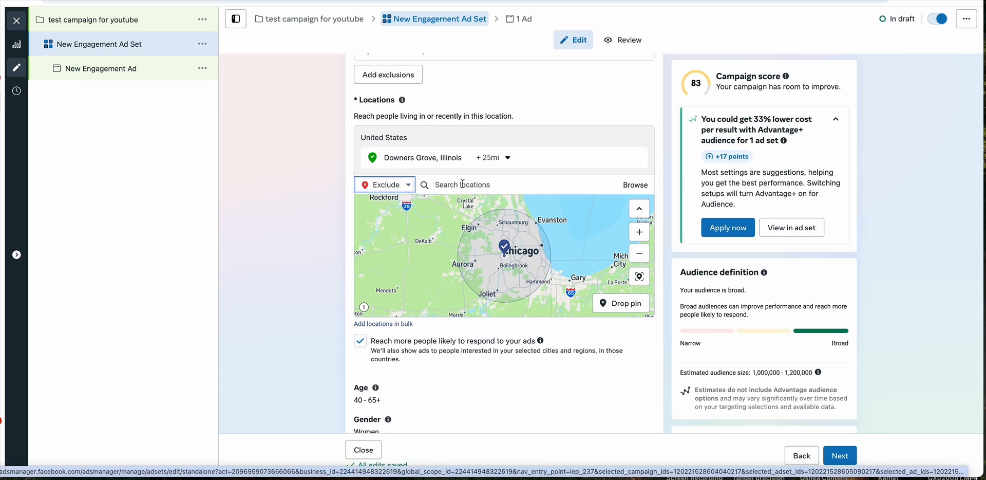
pyautogui.write('60540')
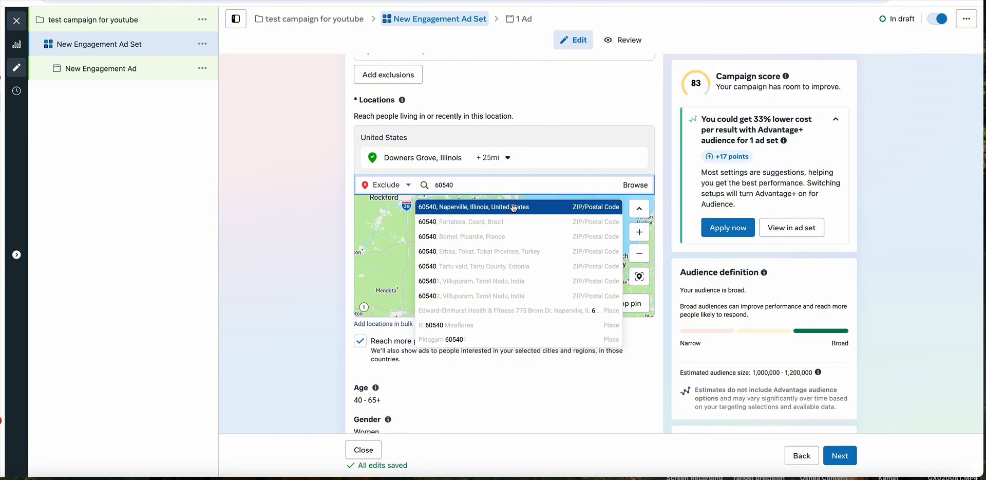
pyautogui.click(513, 202)
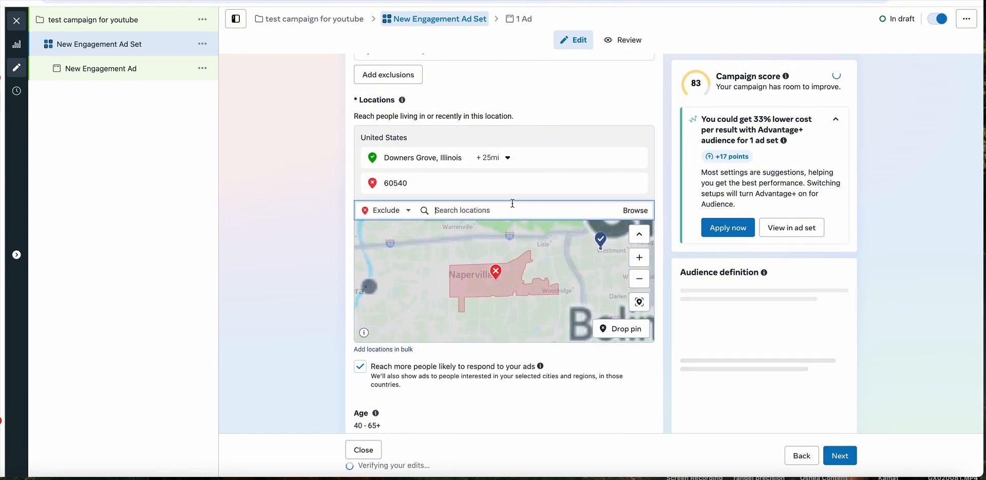
pyautogui.click(637, 281)
pyautogui.click(637, 282)
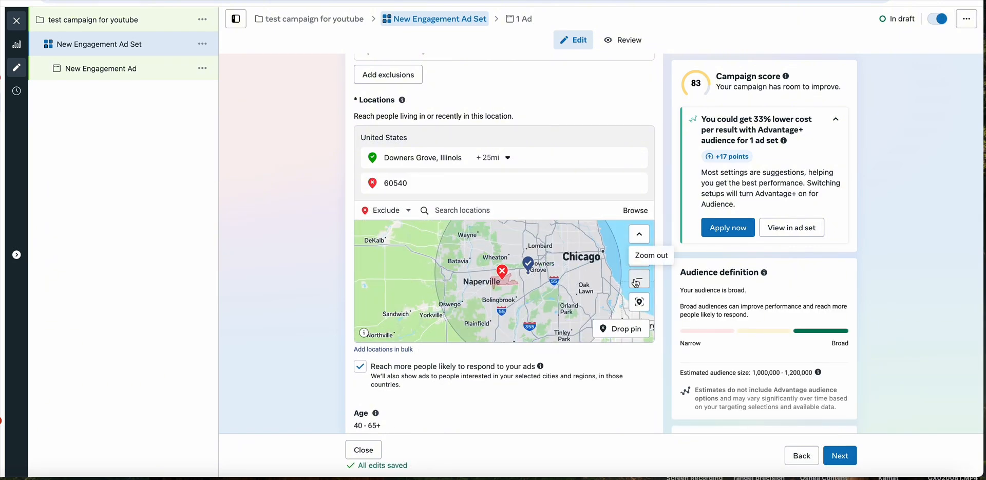
# - Remove Downers Grove, Illinois and the excluded ZIP code 60540 from the ad set's locations
pyautogui.click(637, 281)
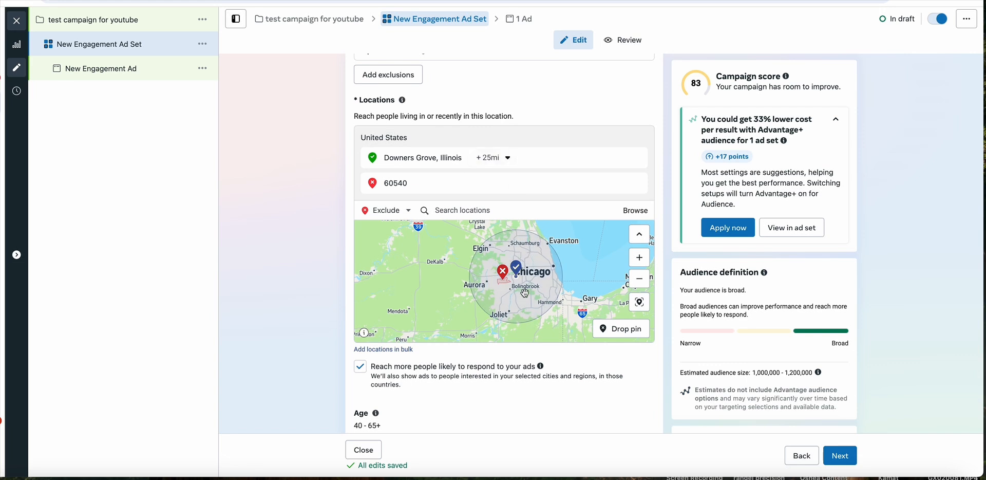
pyautogui.click(640, 257)
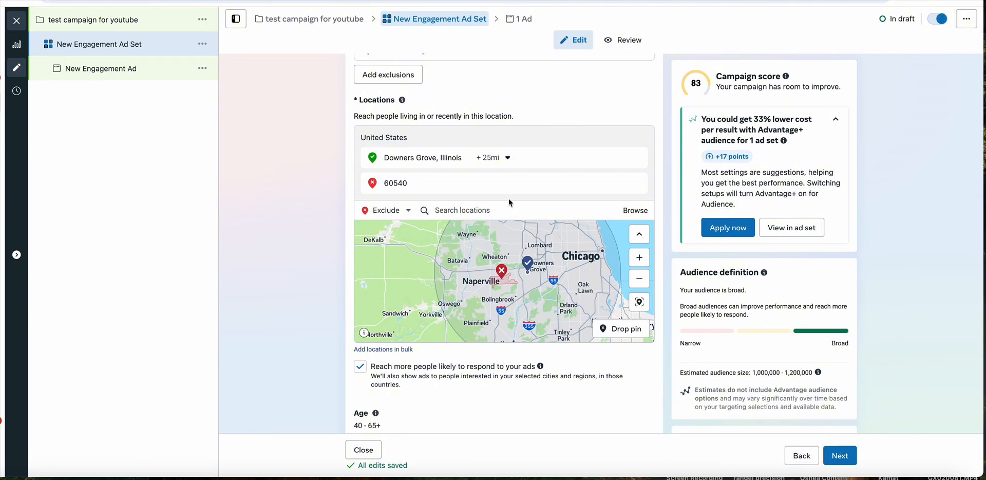
pyautogui.click(638, 158)
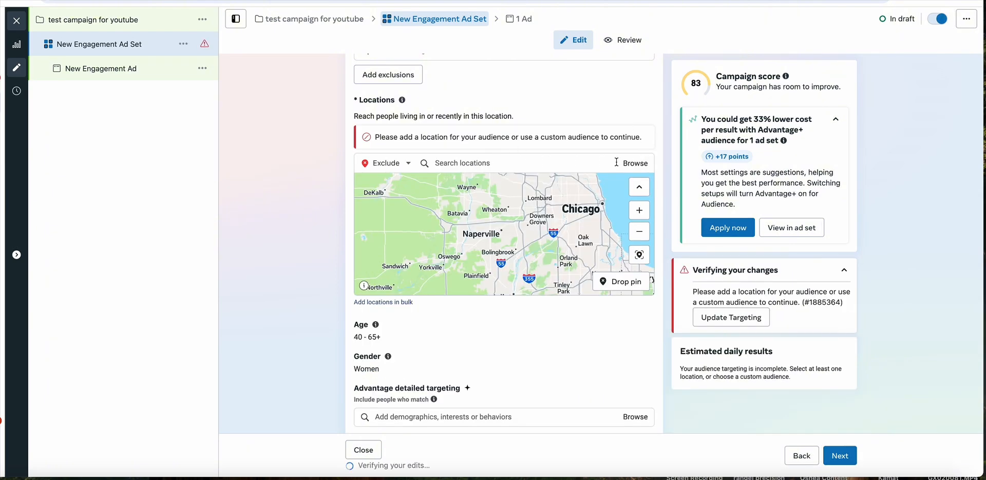
# - Switch location targeting to Include and add the city of Naperville, Illinois
pyautogui.click(414, 163)
pyautogui.click(396, 178)
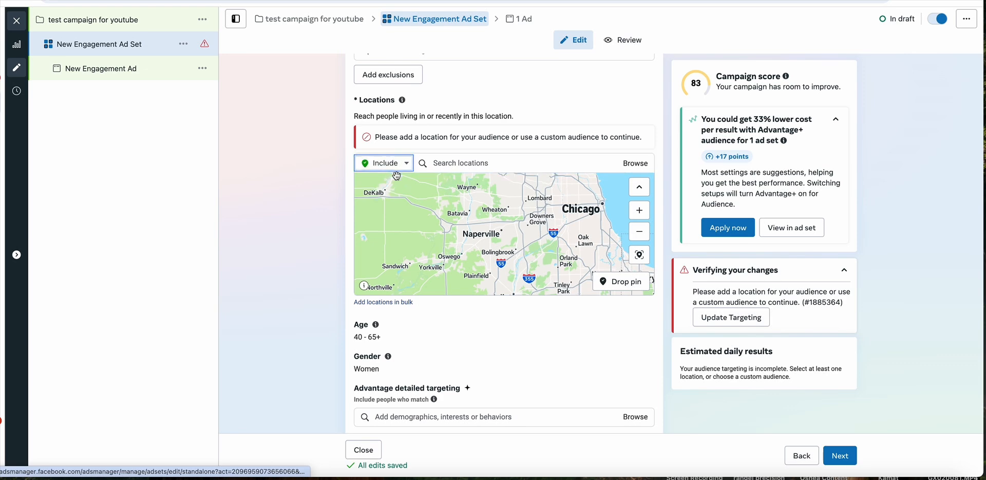
pyautogui.click(459, 165)
pyautogui.write('naperville')
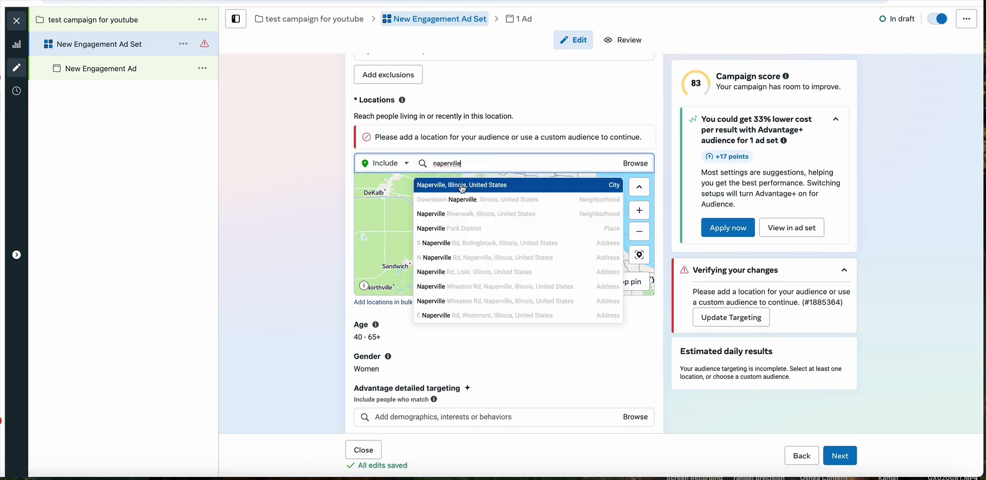
pyautogui.click(460, 185)
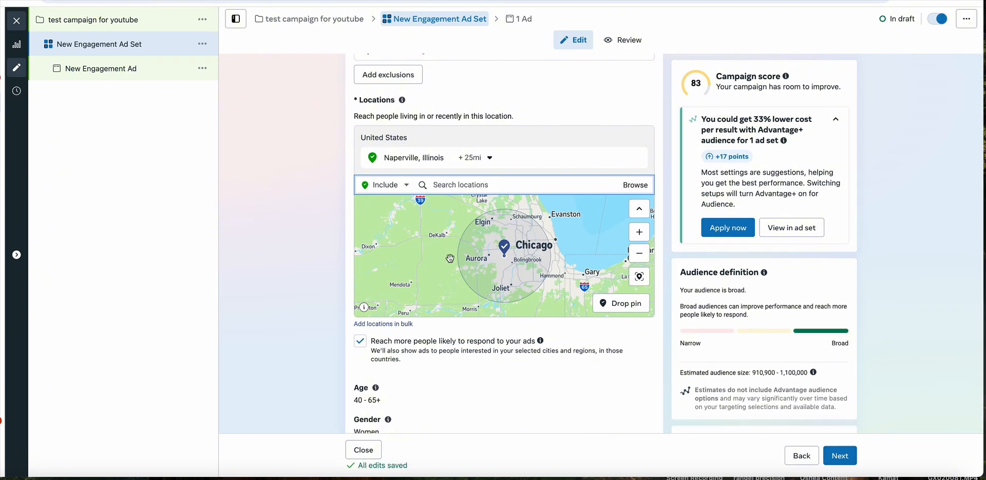
# - Try the audience gender setting on All and set it back to Women
pyautogui.scroll(-2, 446, 260)
pyautogui.scroll(-3, 446, 260)
pyautogui.scroll(-3, 409, 292)
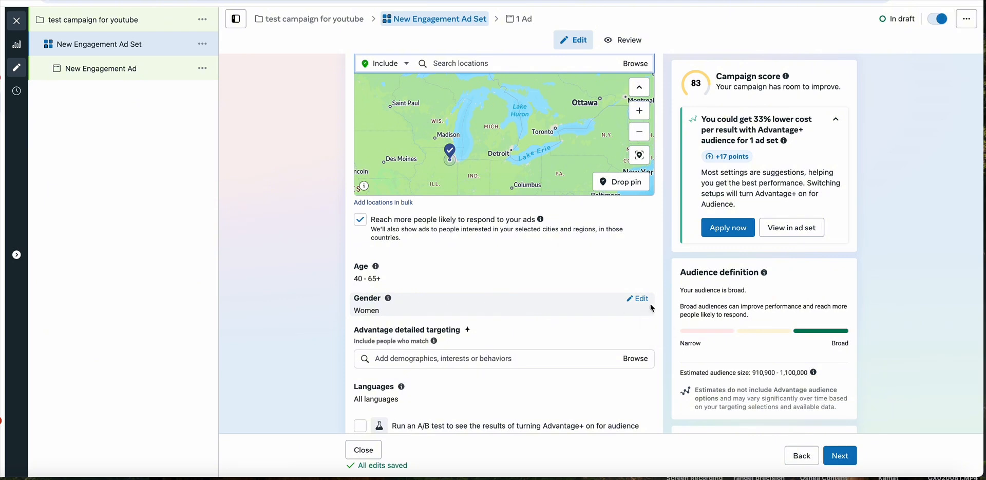
pyautogui.click(647, 301)
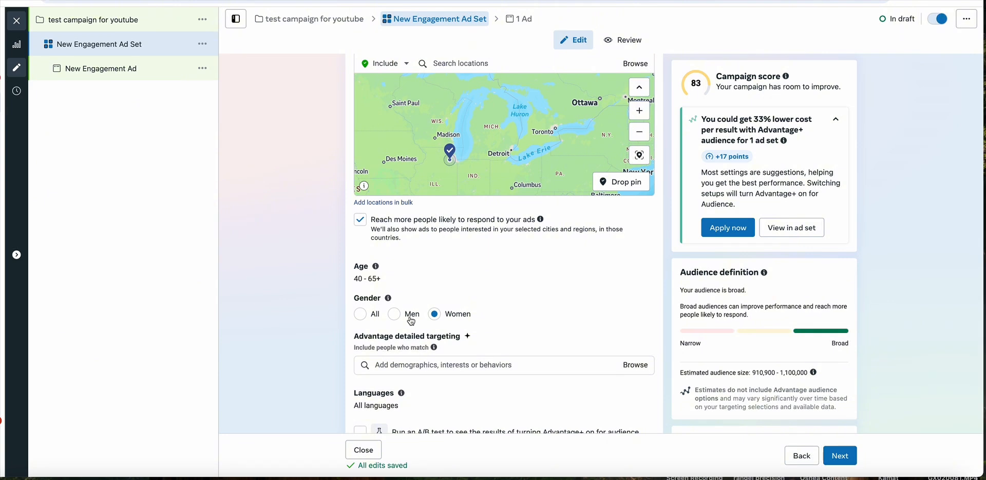
pyautogui.click(366, 315)
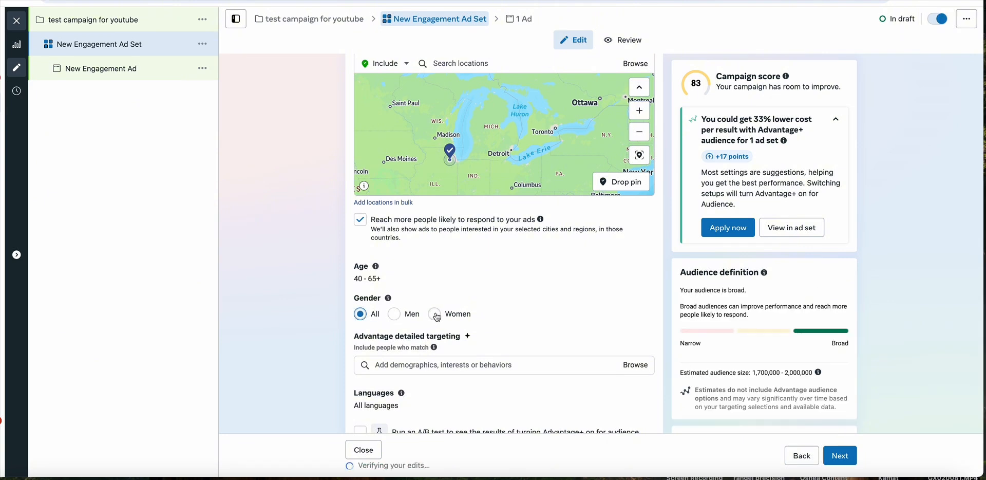
pyautogui.click(434, 314)
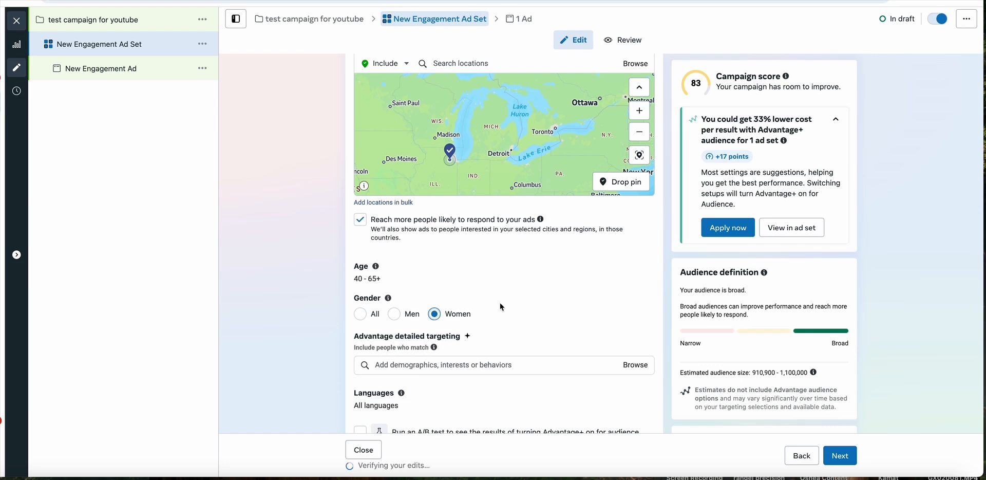
# - Switch to ChatGPT to review its list of 50 interest-based targeting options for middle-aged professional women, and return to the ad set in Ads Manager
pyautogui.scroll(-3, 500, 302)
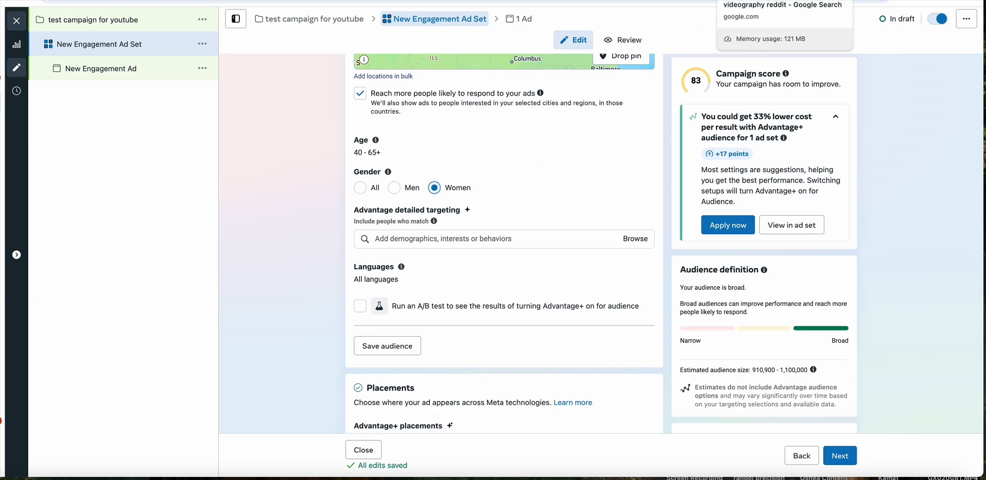
pyautogui.click(355, 0)
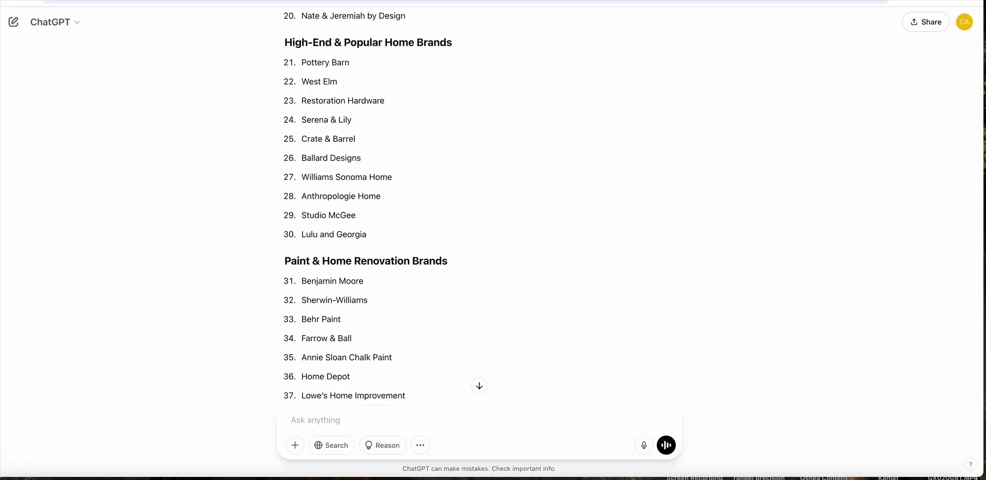
pyautogui.scroll(15, 485, 73)
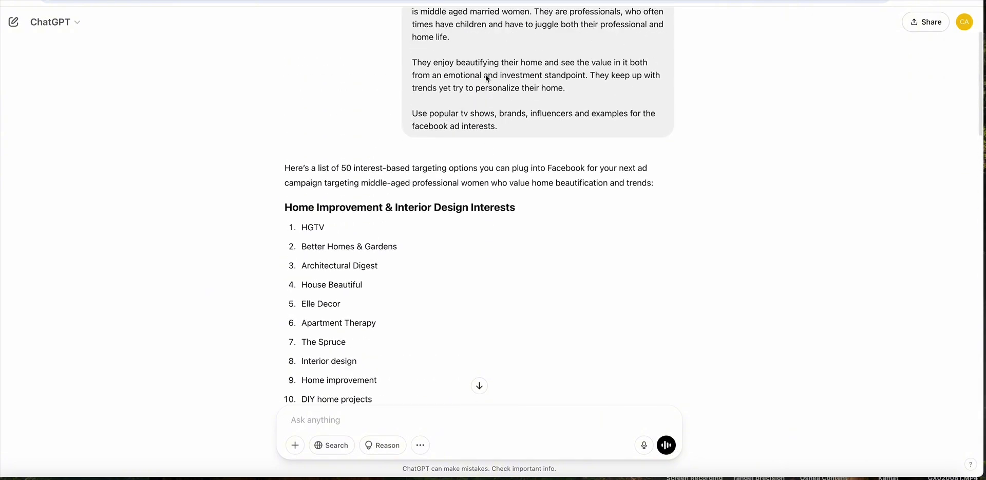
pyautogui.scroll(-5, 486, 75)
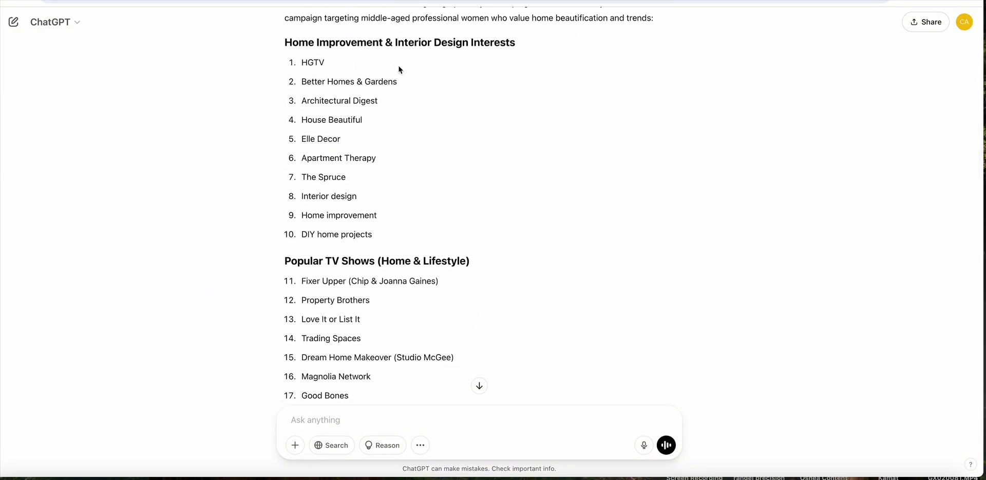
pyautogui.scroll(-6, 399, 67)
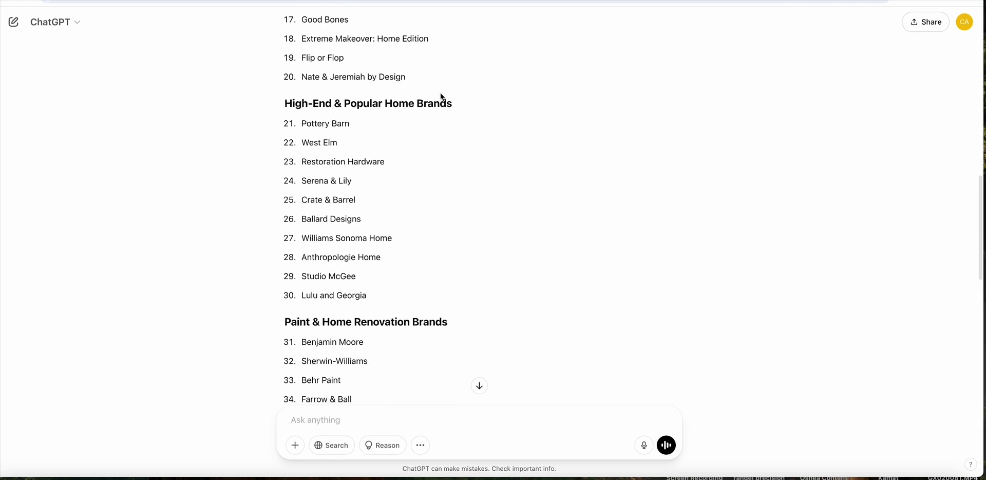
pyautogui.scroll(-5, 440, 98)
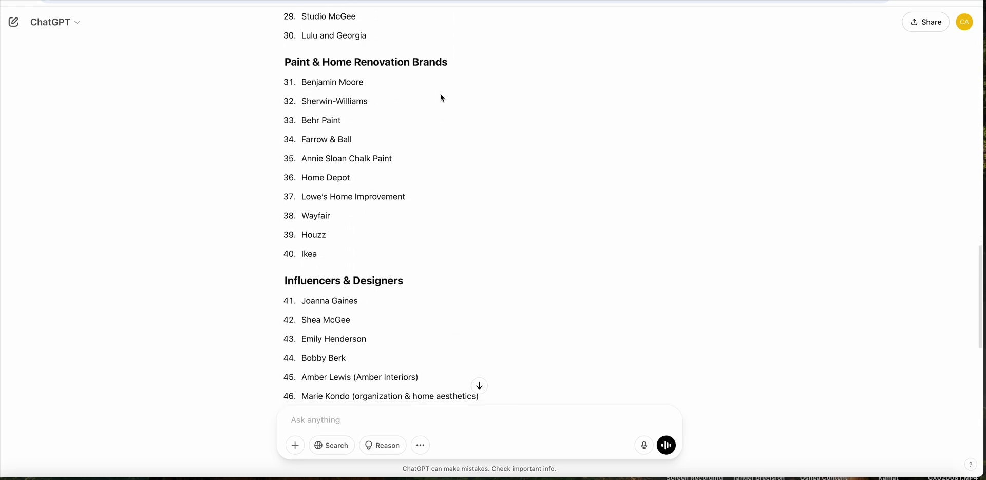
pyautogui.scroll(-4, 440, 97)
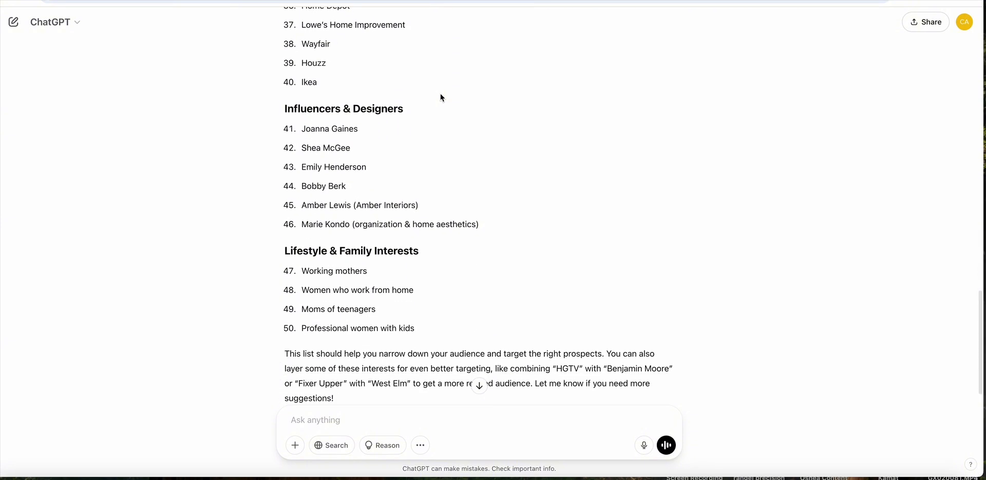
pyautogui.scroll(2, 463, 109)
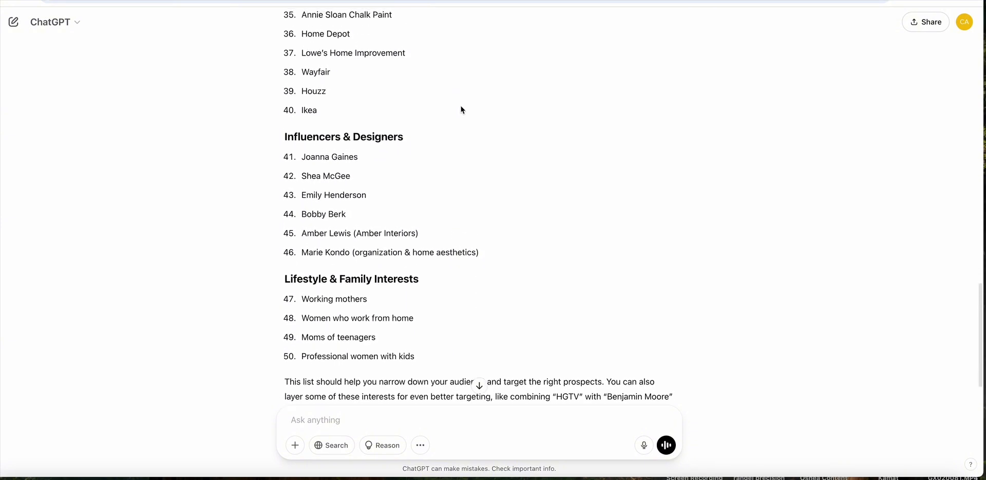
pyautogui.scroll(1, 461, 109)
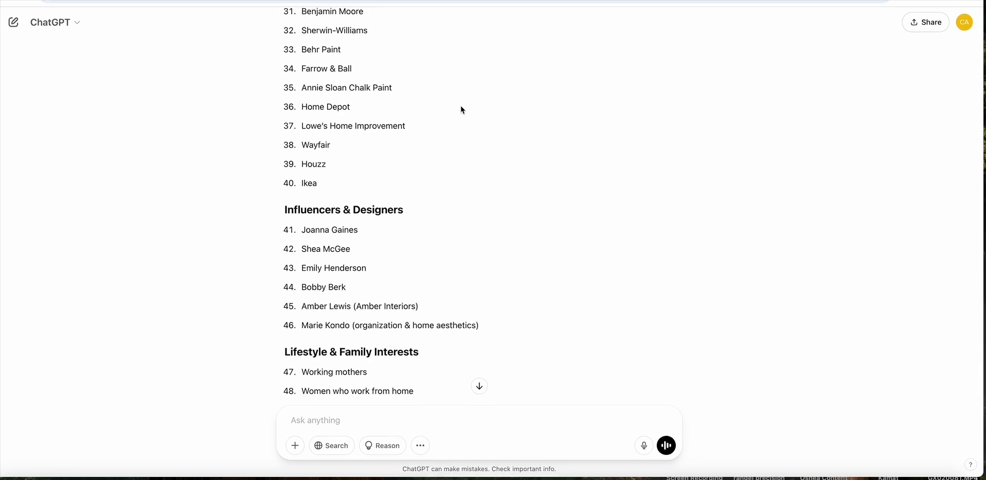
pyautogui.scroll(1, 462, 110)
pyautogui.scroll(2, 463, 109)
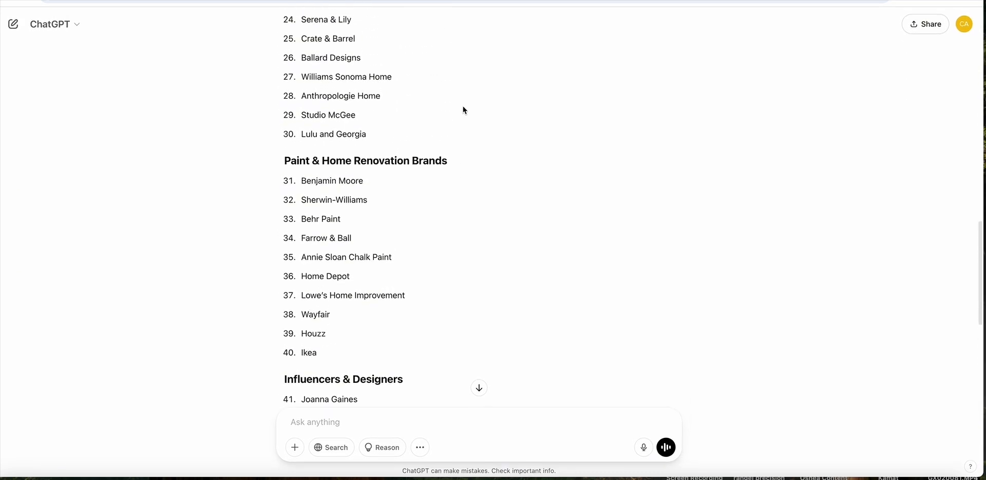
pyautogui.scroll(1, 474, 110)
pyautogui.scroll(2, 476, 110)
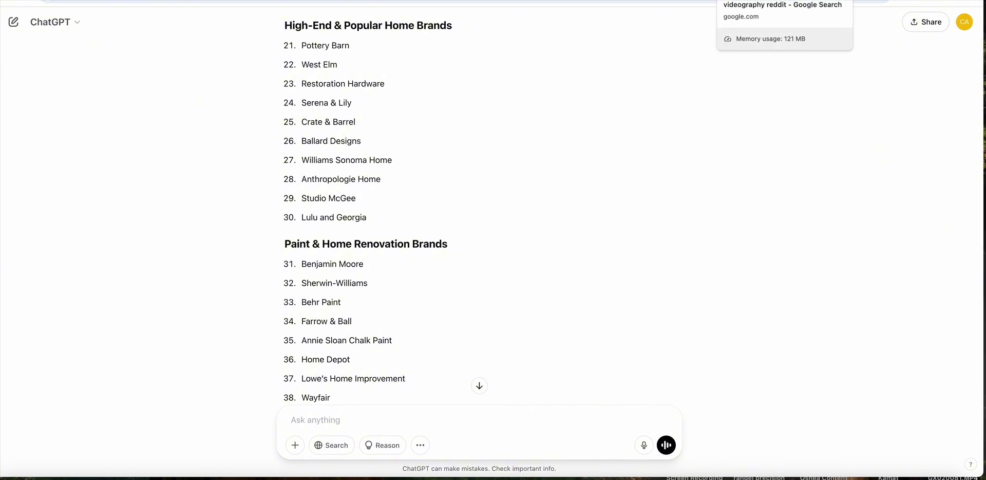
pyautogui.click(853, 0)
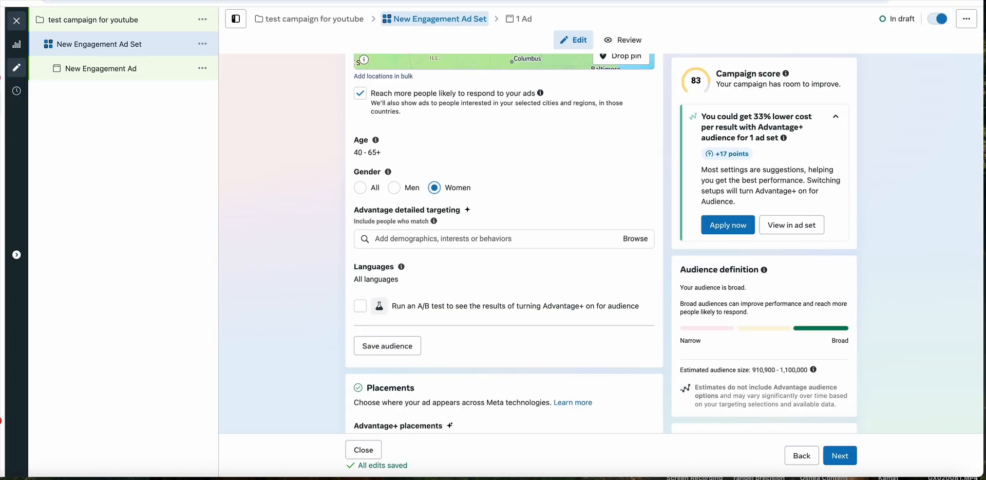
# - Add the interest HGTV (television network) to the ad set's detailed targeting
pyautogui.click(477, 235)
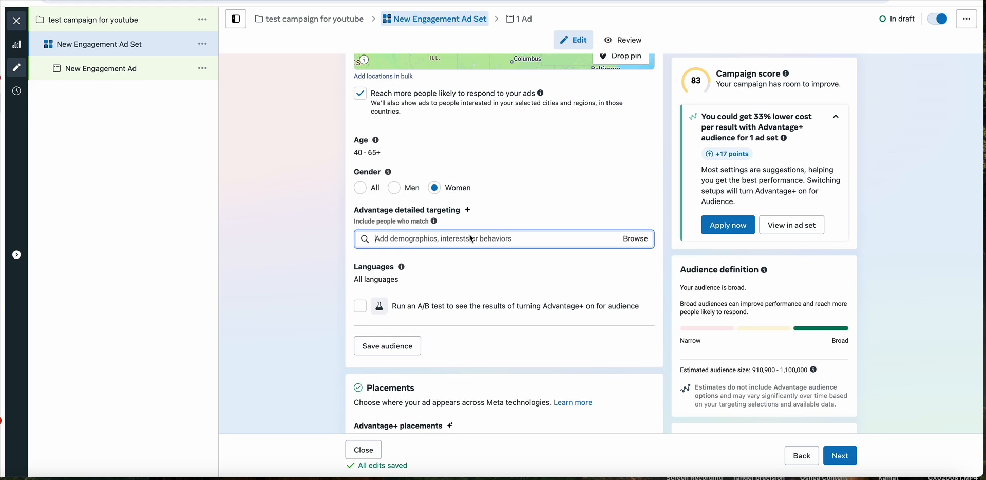
pyautogui.write('hgtv')
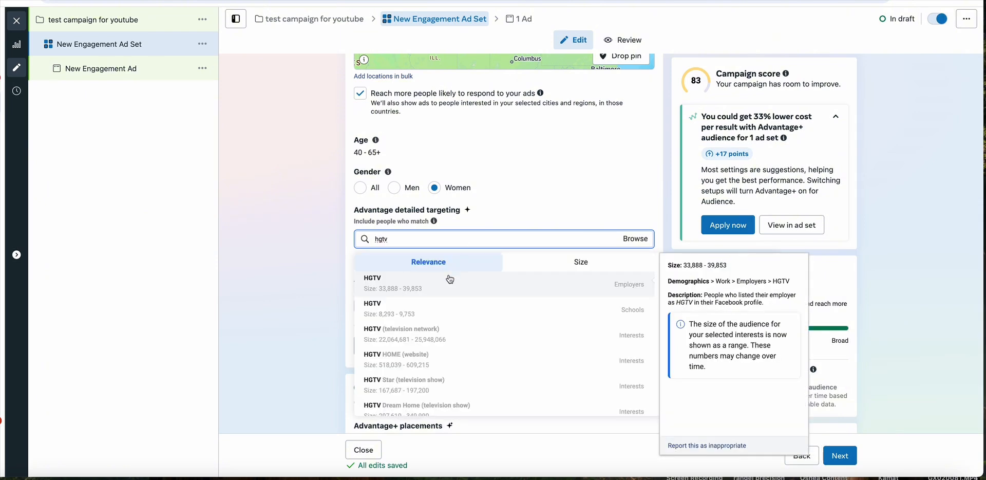
pyautogui.click(457, 335)
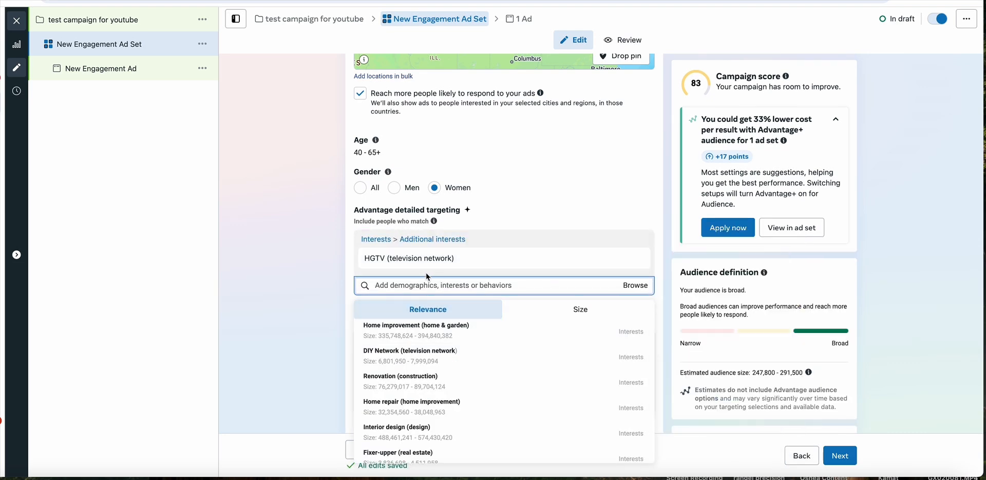
# - Add the interest Home improvement (home & garden) alongside HGTV in the detailed targeting
pyautogui.moveTo(421, 258)
pyautogui.write('home improv')
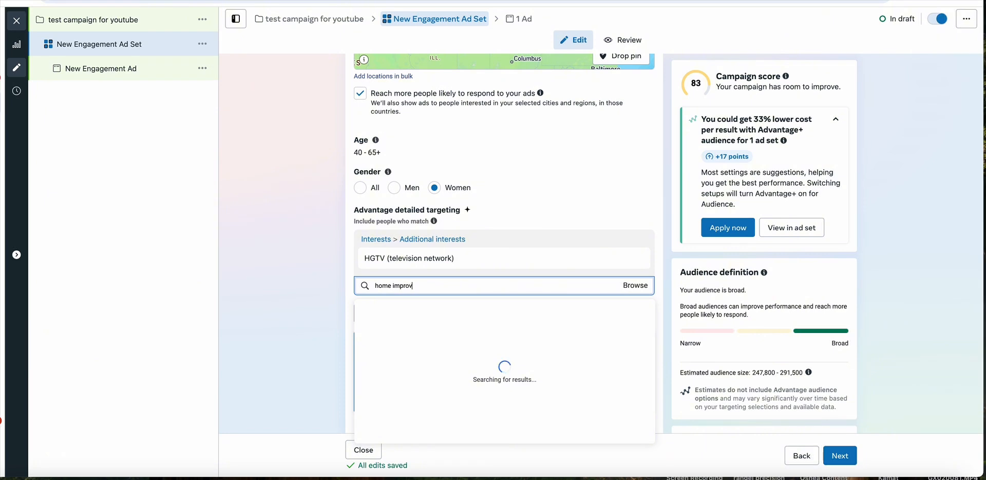
pyautogui.write('ement')
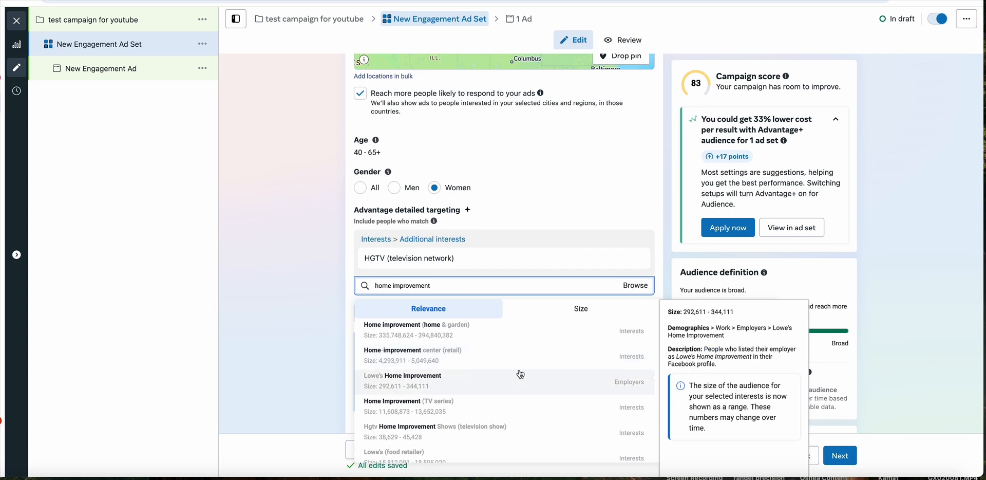
pyautogui.click(522, 332)
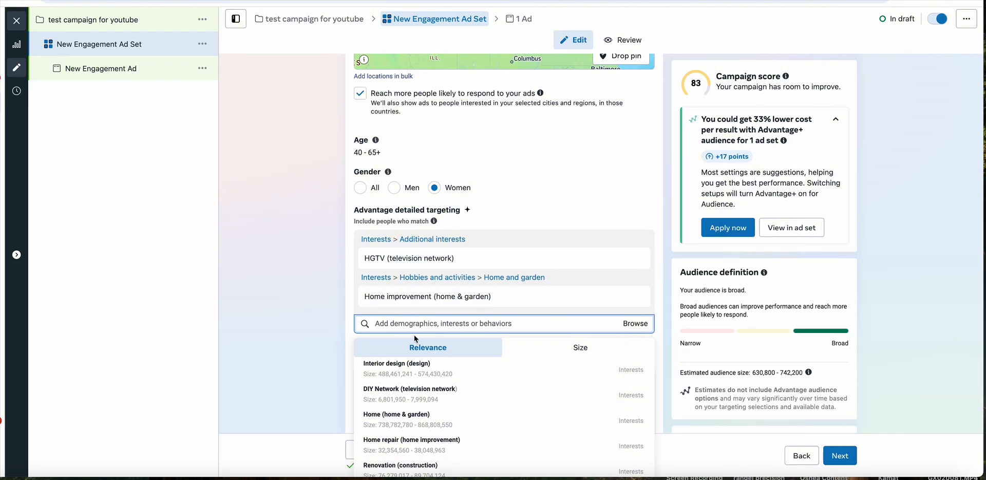
# - Remove the Home improvement and HGTV interests from the detailed targeting
pyautogui.click(338, 301)
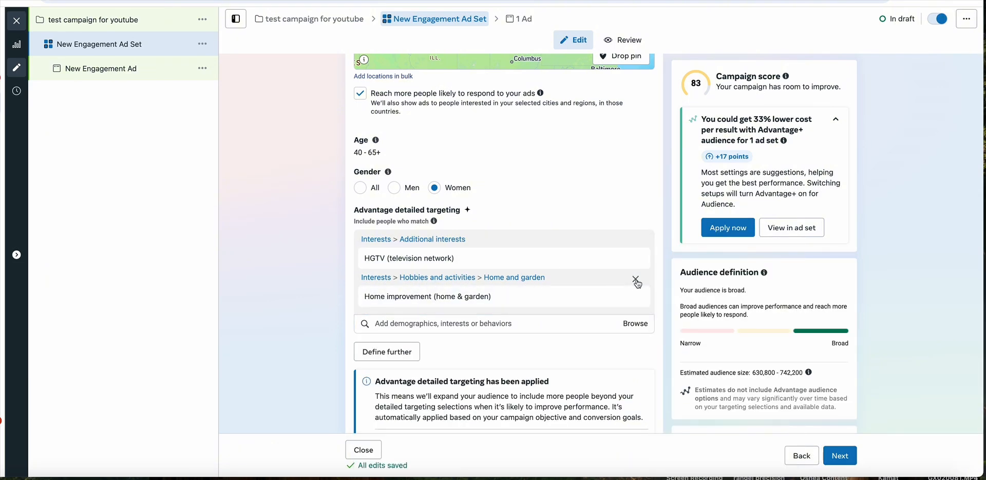
pyautogui.click(636, 280)
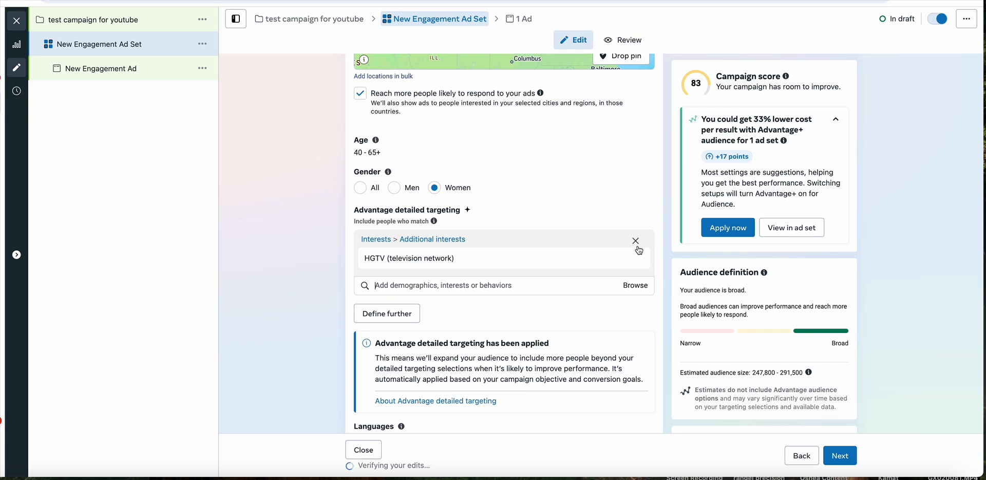
pyautogui.click(636, 242)
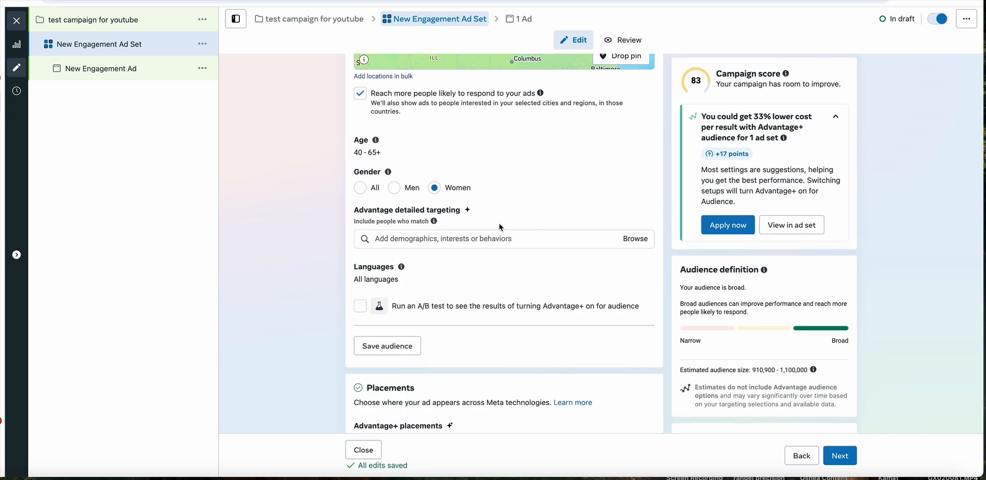
# - Add HGTV (television network) to the detailed targeting again as an interest
pyautogui.click(452, 239)
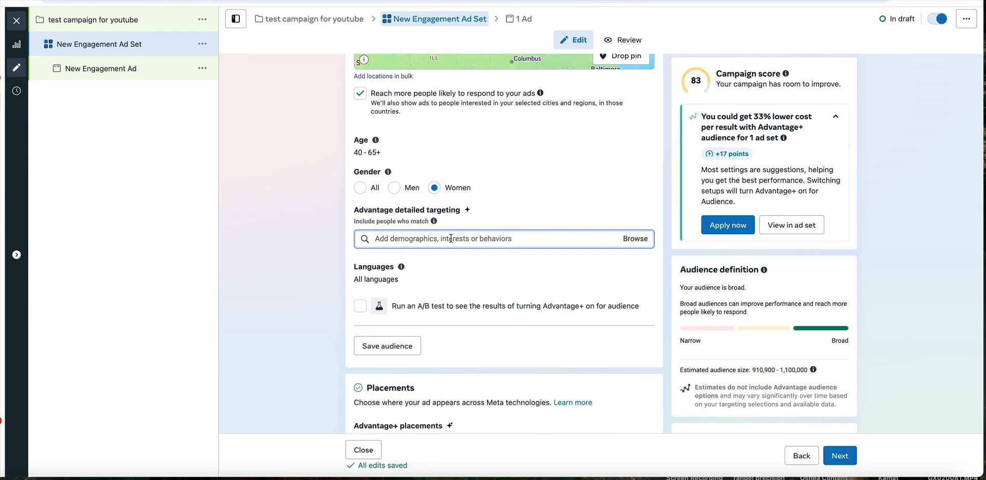
pyautogui.write('hgtv')
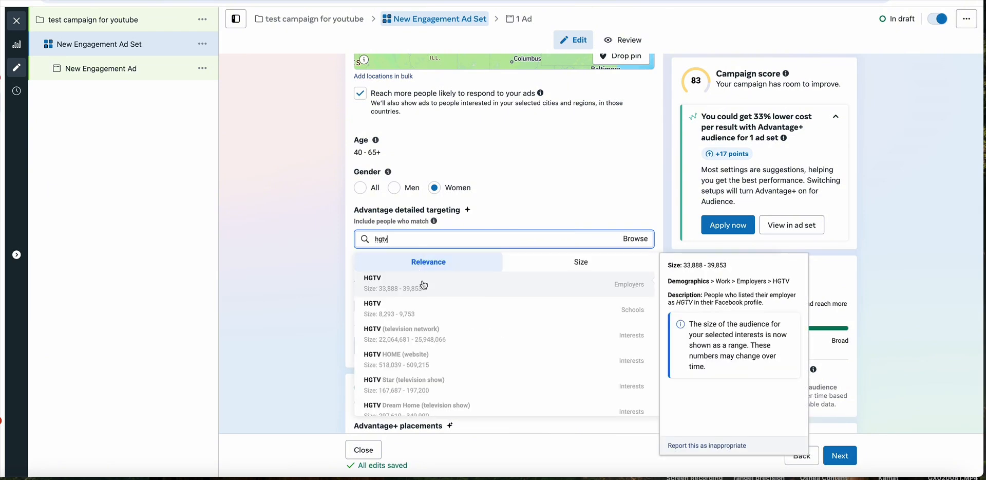
pyautogui.click(437, 337)
# - Add the interests Fixer Upper (TV series) and Better Homes and Gardens (magazine) to the ad set's detailed targeting
pyautogui.write('fix')
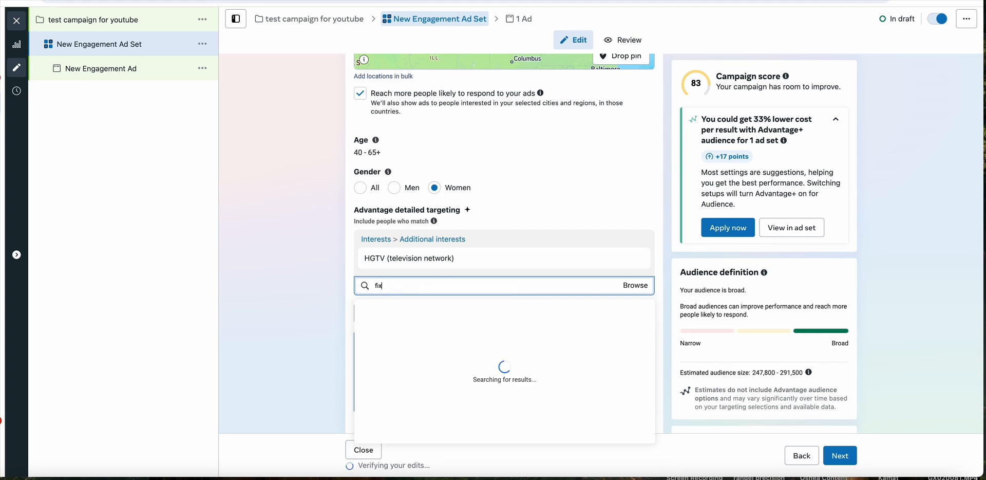
pyautogui.write('er upper')
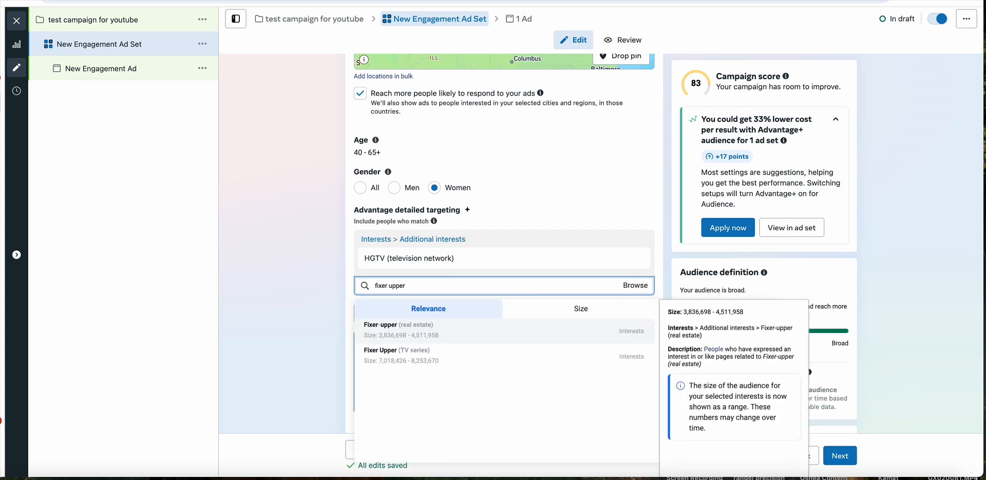
pyautogui.click(461, 354)
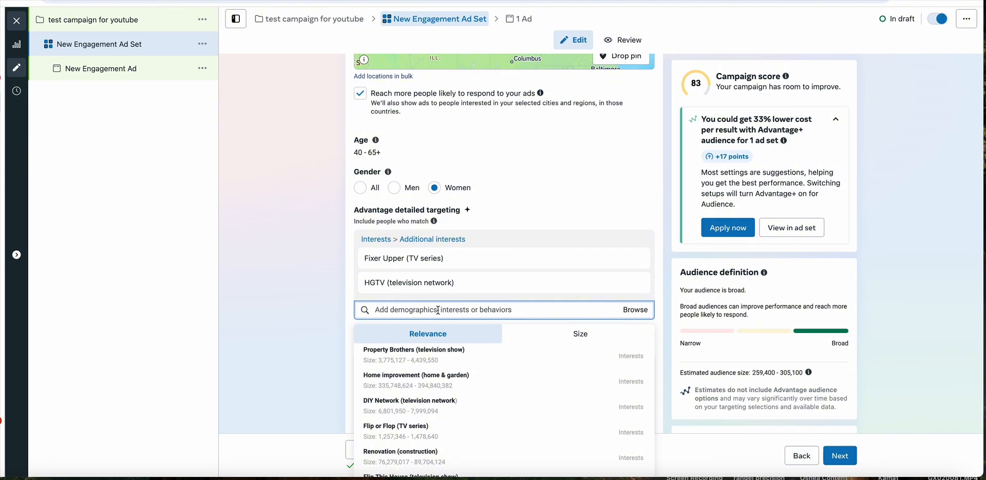
pyautogui.write('home and garden')
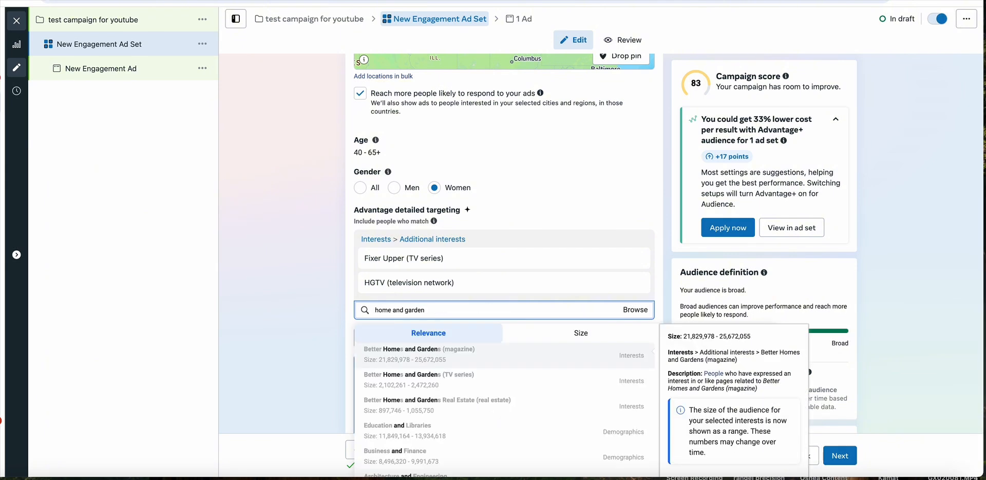
pyautogui.click(499, 357)
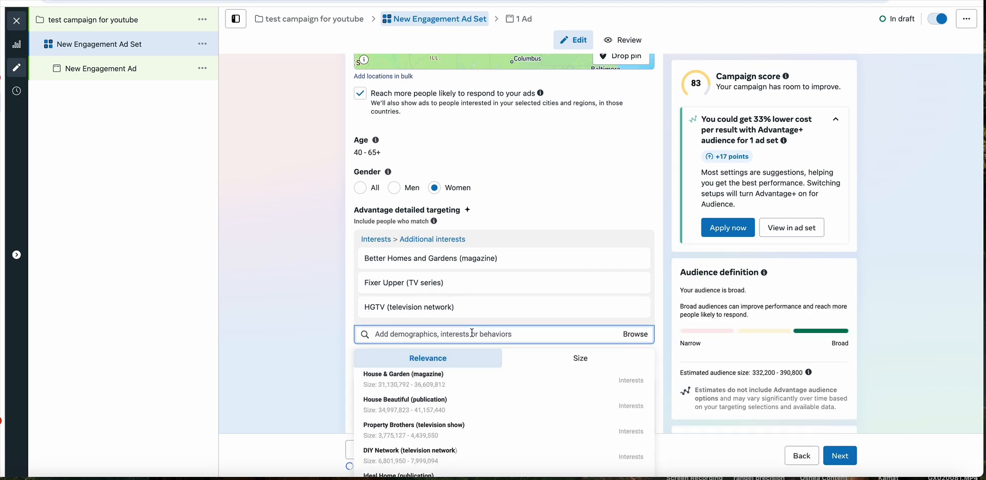
# - Add the retailer interests Pottery Barn and Crate & Barrel to the ad set's detailed targeting
pyautogui.write('potter')
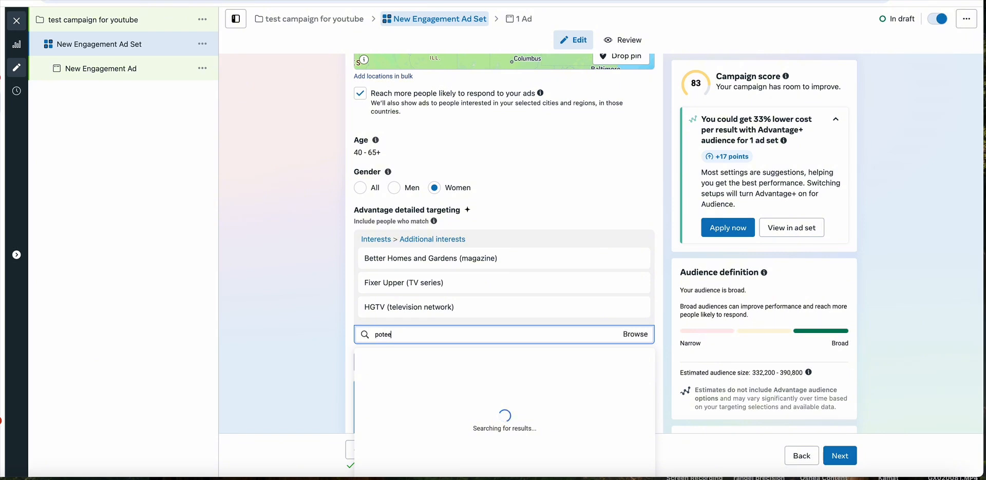
pyautogui.write('y barn')
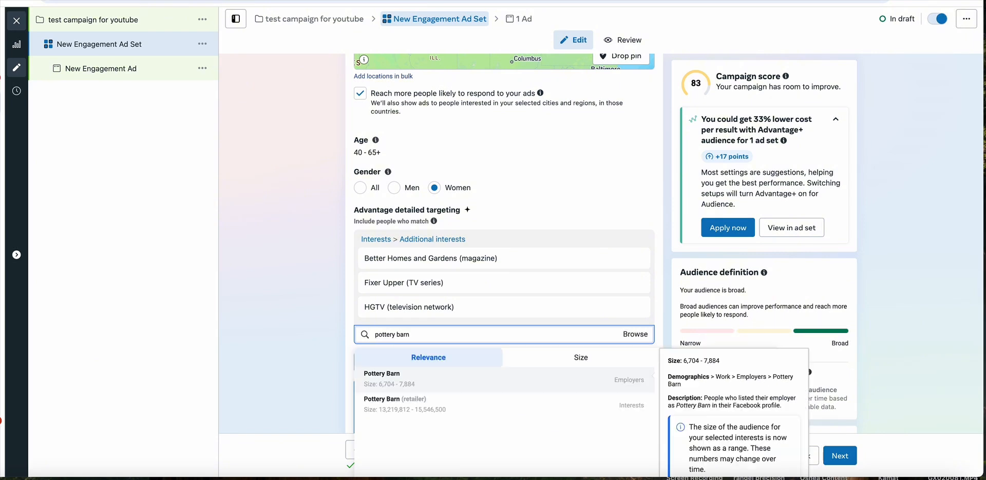
pyautogui.click(465, 408)
pyautogui.write('cr')
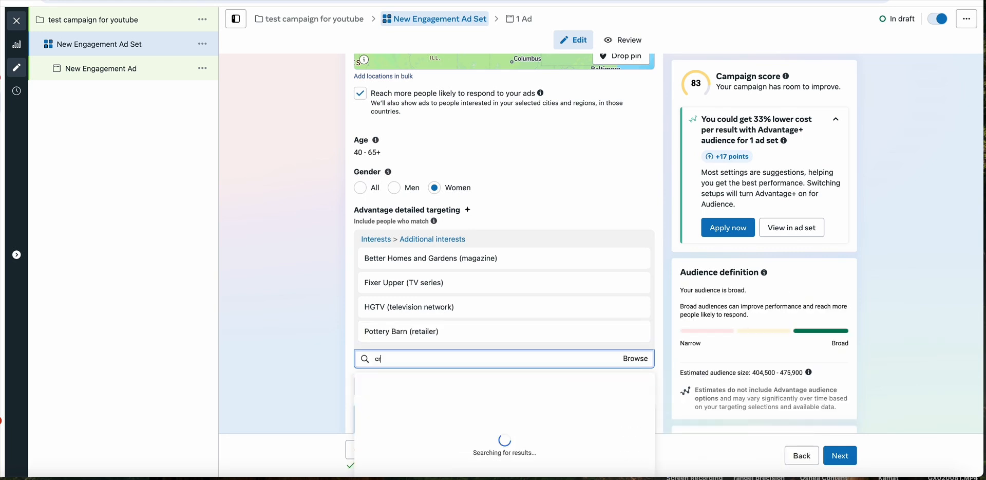
pyautogui.write('ate and barrel')
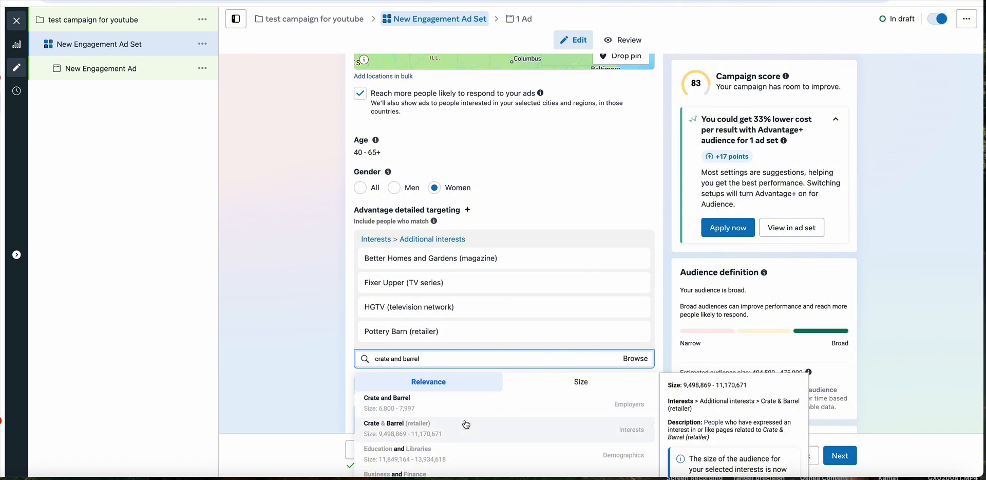
pyautogui.click(502, 428)
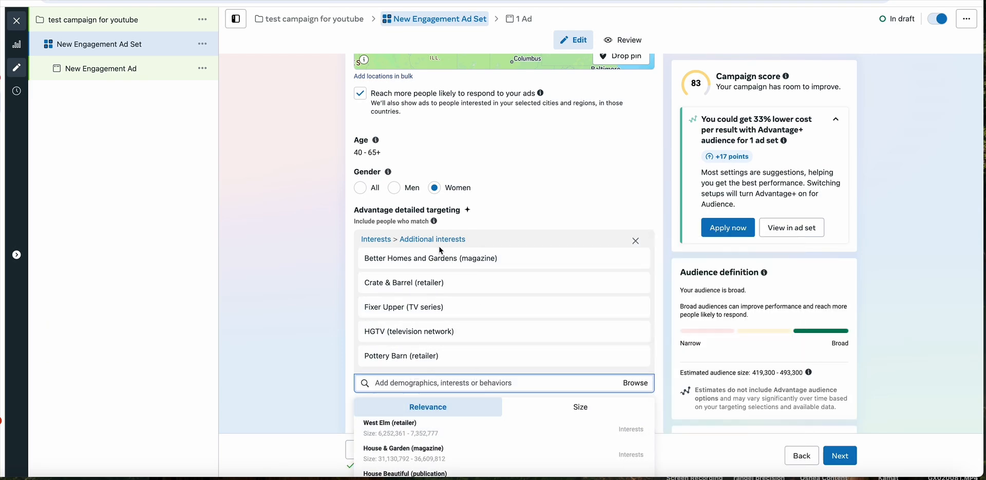
# - Review the selected interests together with the ad set's location, age and gender settings
pyautogui.moveTo(467, 260)
pyautogui.moveTo(369, 304)
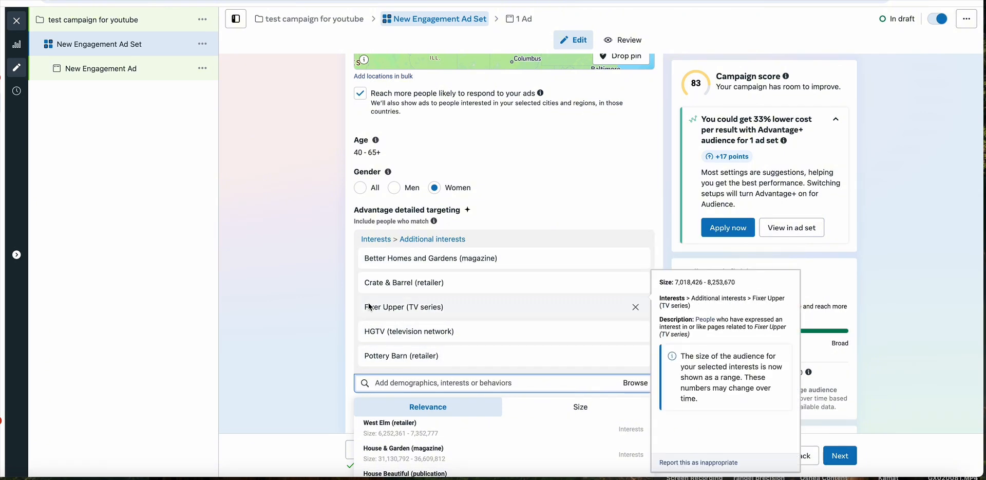
pyautogui.moveTo(436, 257)
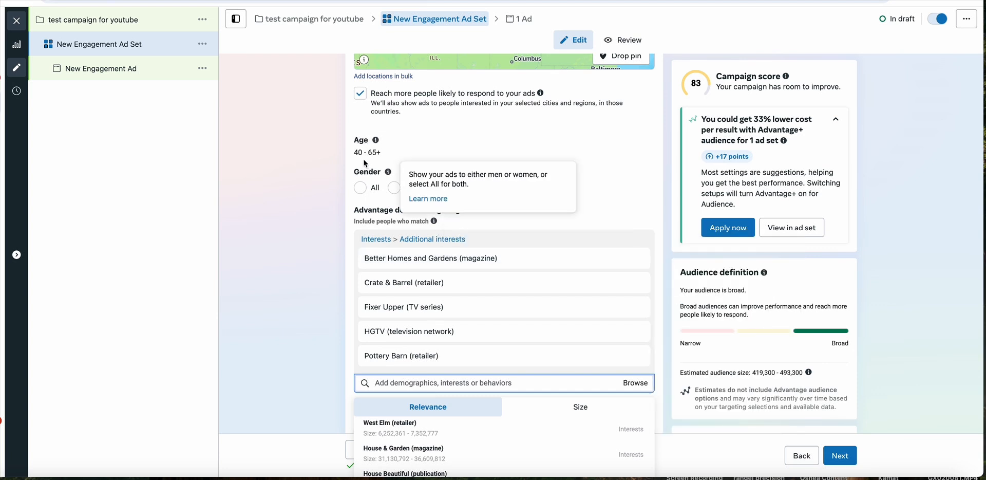
pyautogui.scroll(3, 379, 158)
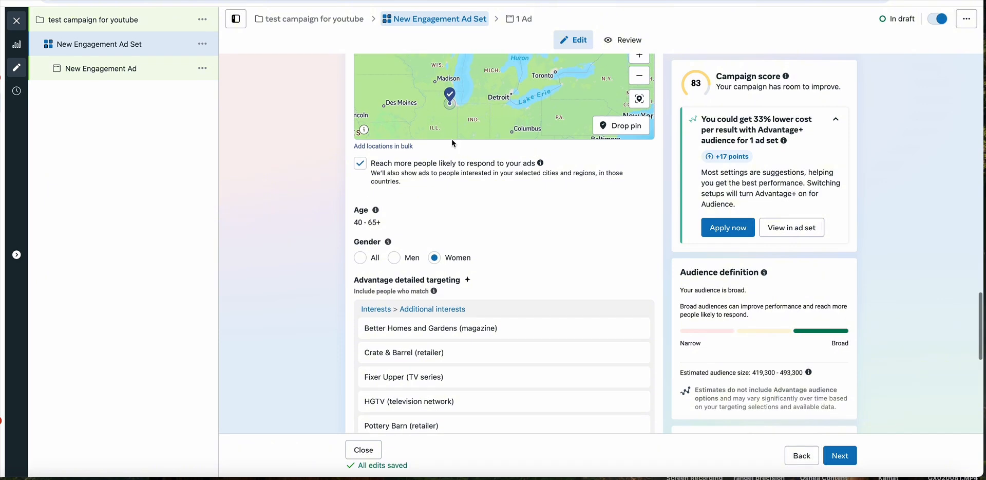
pyautogui.scroll(-5, 447, 169)
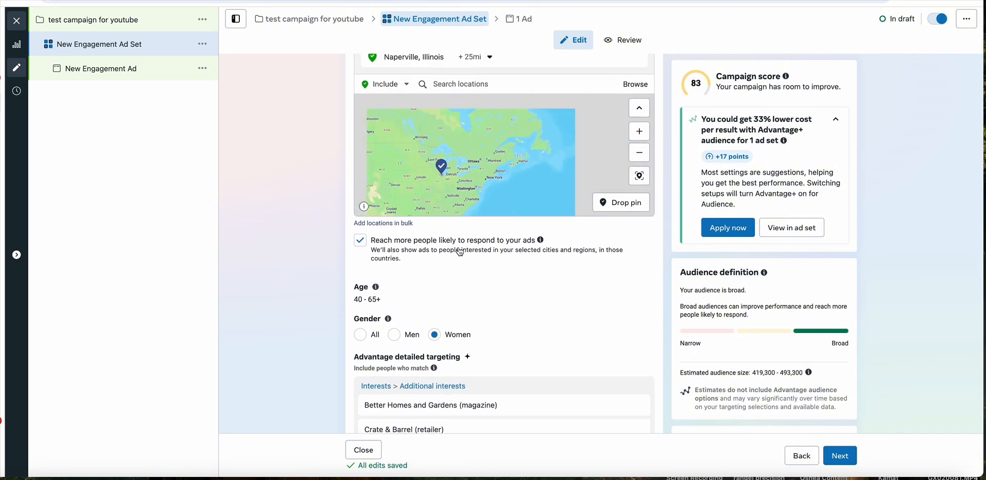
pyautogui.scroll(-1, 467, 266)
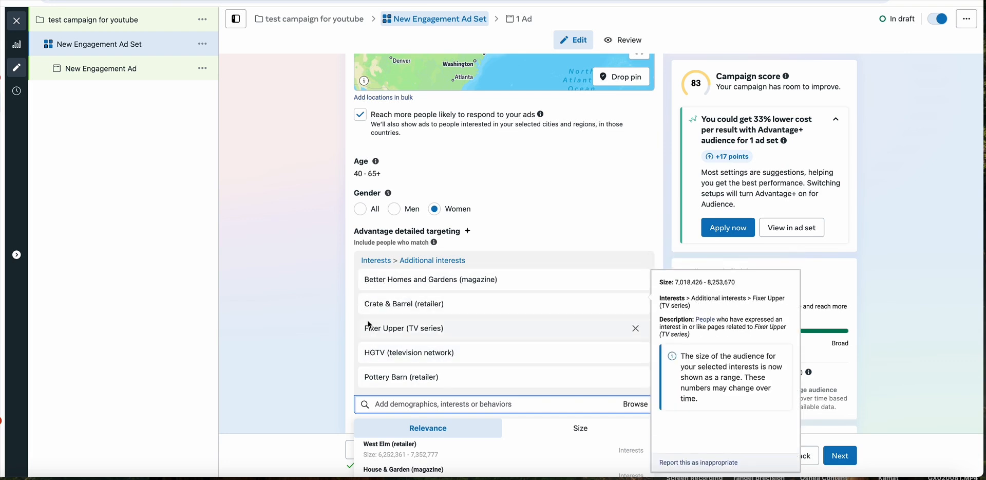
pyautogui.scroll(-3, 359, 353)
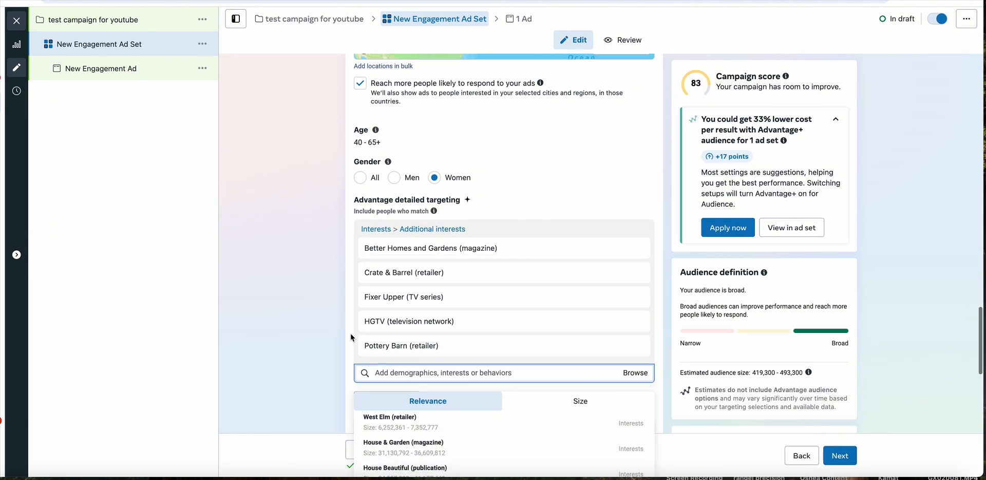
pyautogui.click(351, 335)
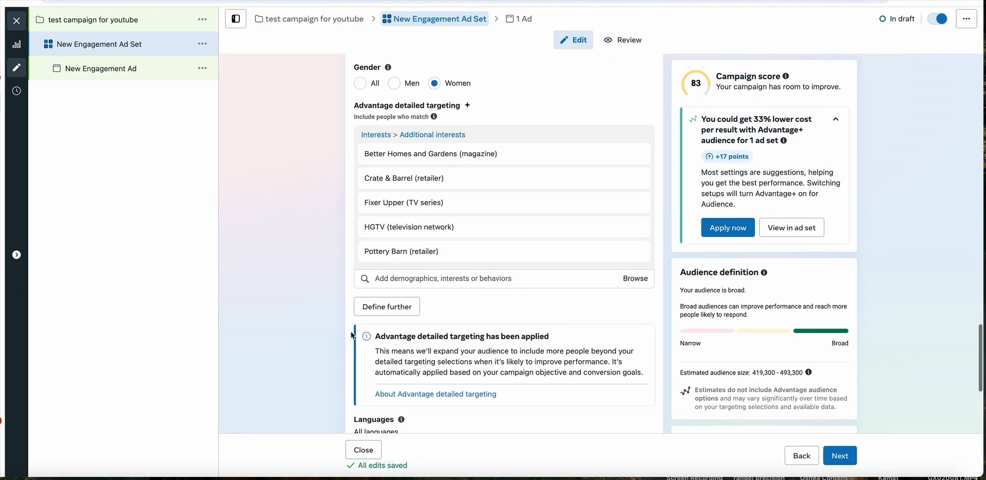
# - Define the audience further with a must-also-match group containing Sherwin-Williams (home improvement) and Benjamin Moore (retailer)
pyautogui.click(386, 309)
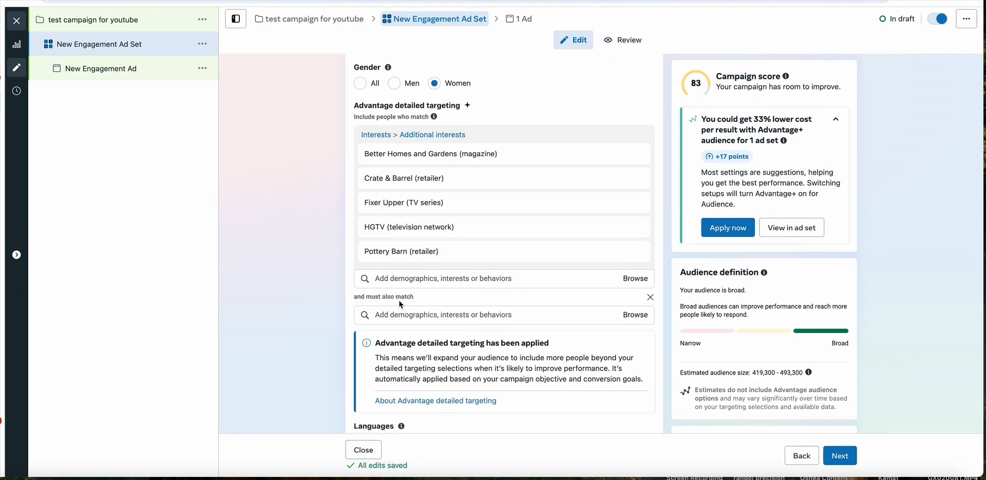
pyautogui.click(406, 315)
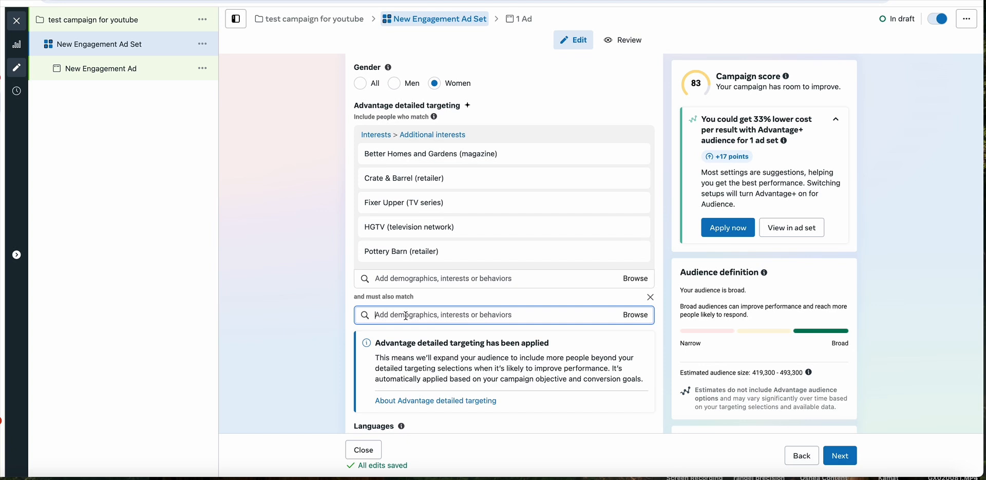
pyautogui.scroll(-1, 418, 302)
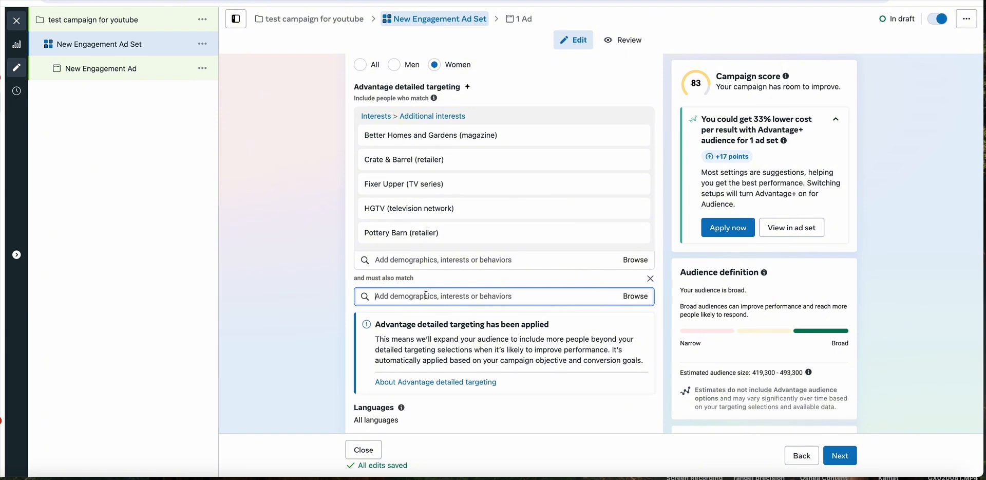
pyautogui.write('sherwin')
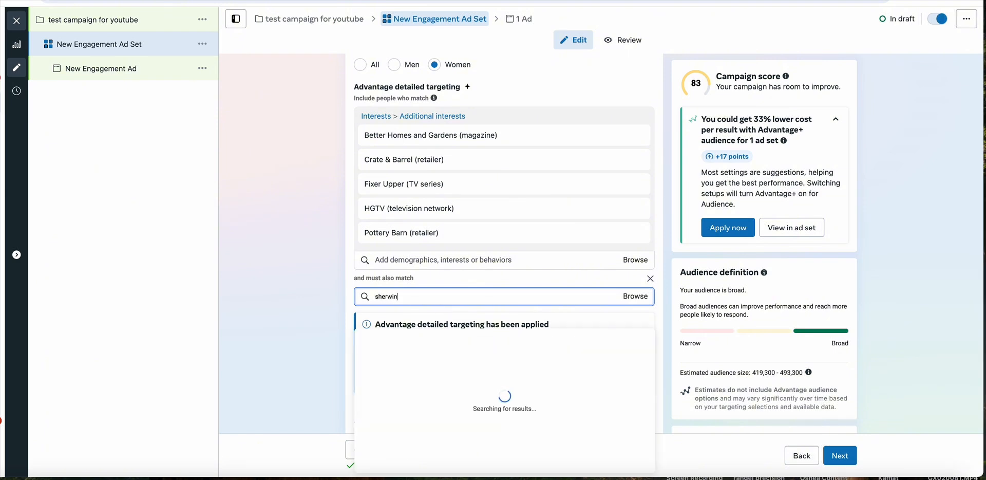
pyautogui.write(' williams')
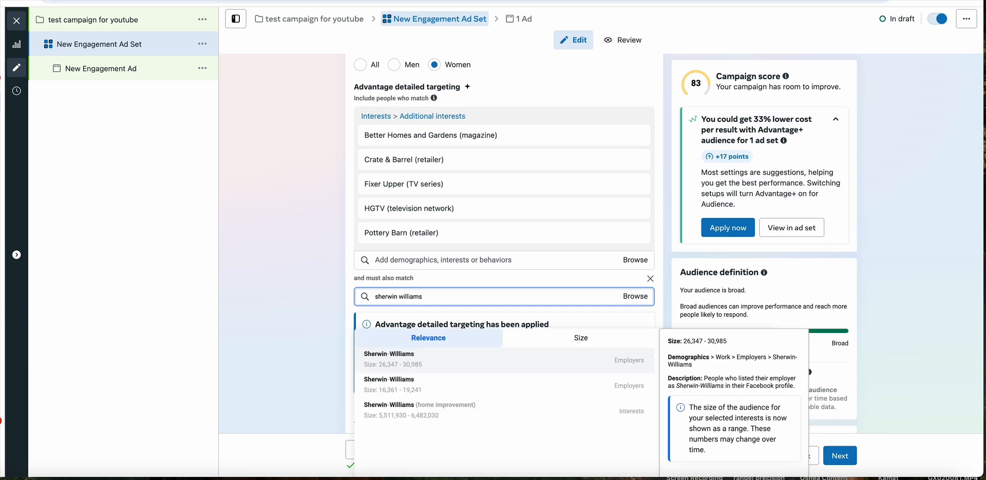
pyautogui.click(471, 409)
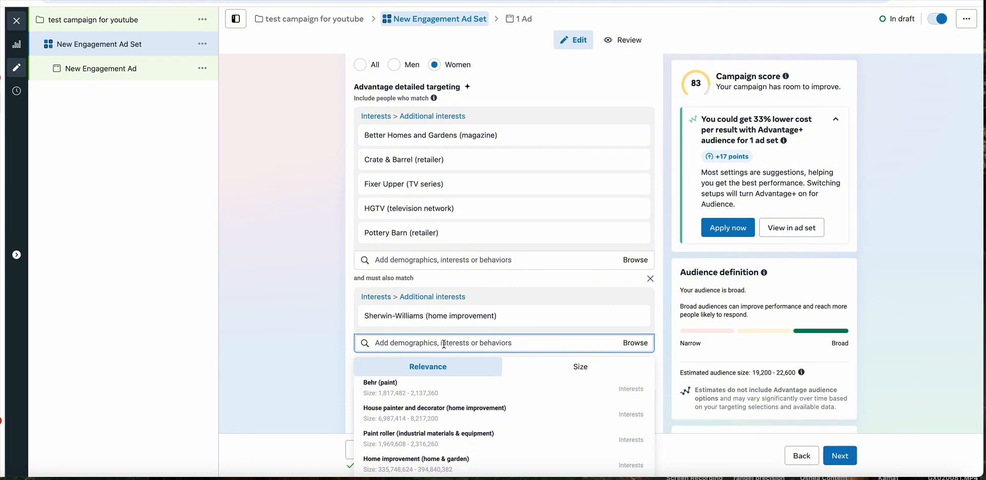
pyautogui.write('benjamin moore')
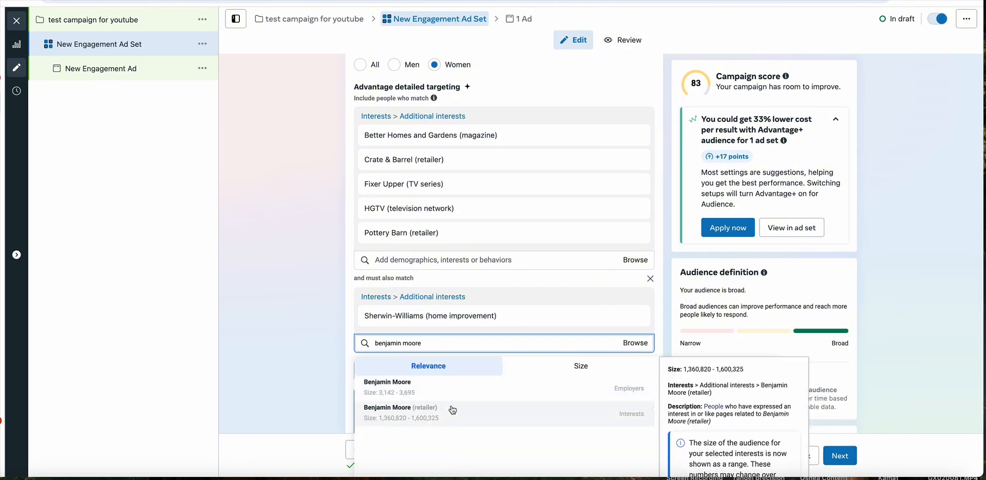
pyautogui.click(454, 411)
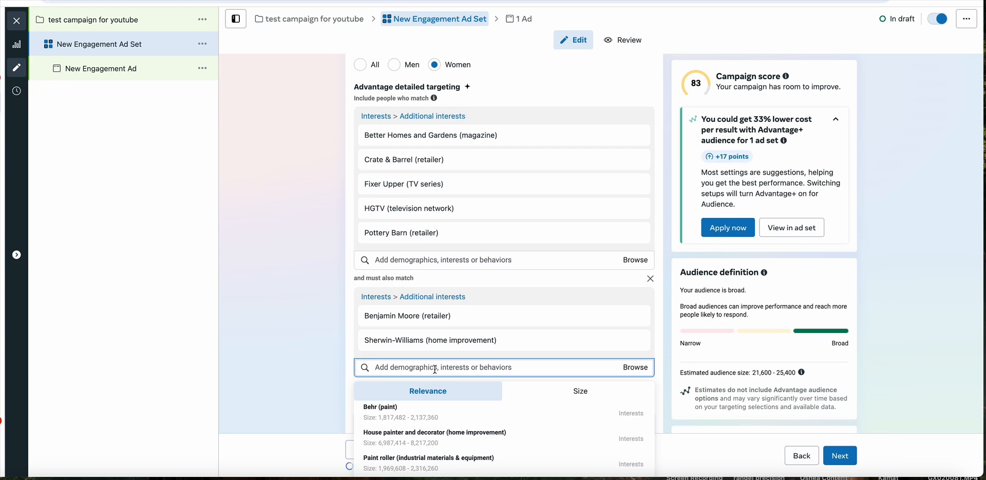
# - Search the must-also-match targeting options for farrow and ball, look through the suggestions and clear the search
pyautogui.write('farrow and ball')
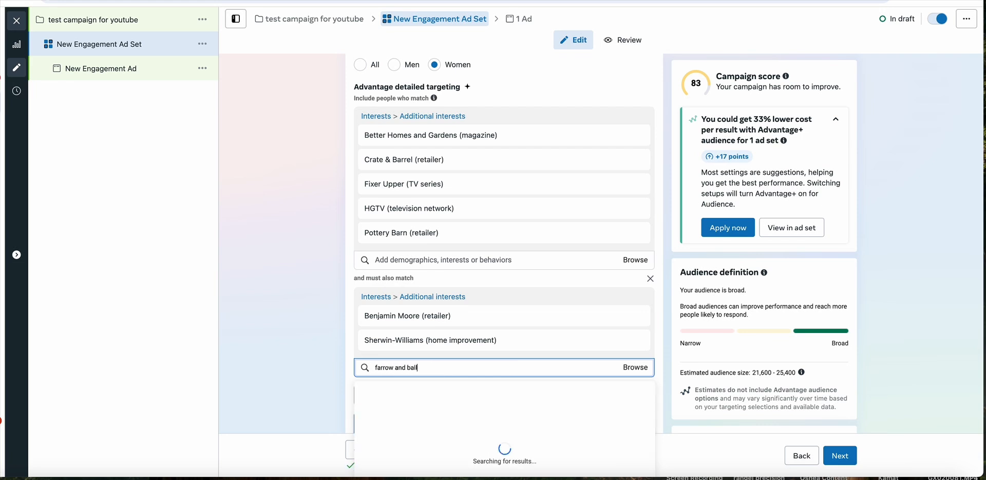
pyautogui.write('e')
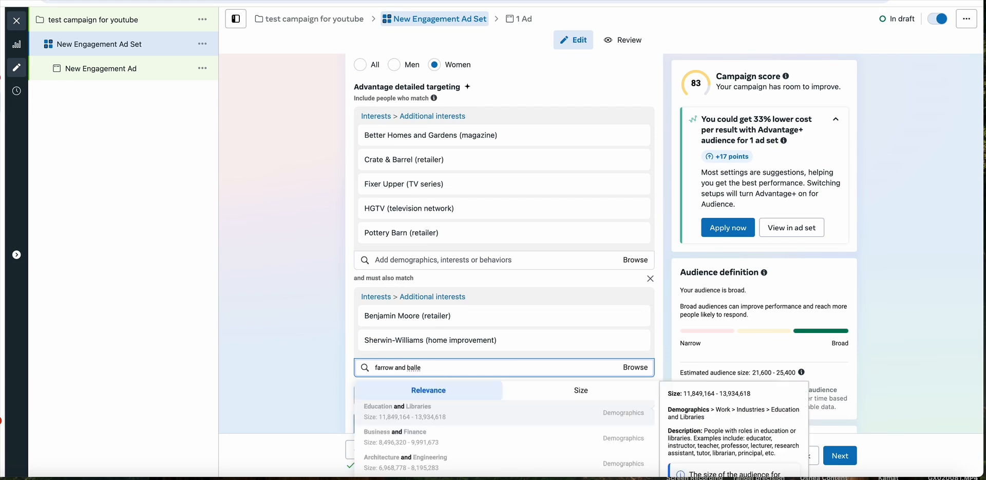
pyautogui.press('BackSpace')
pyautogui.scroll(-3, 498, 409)
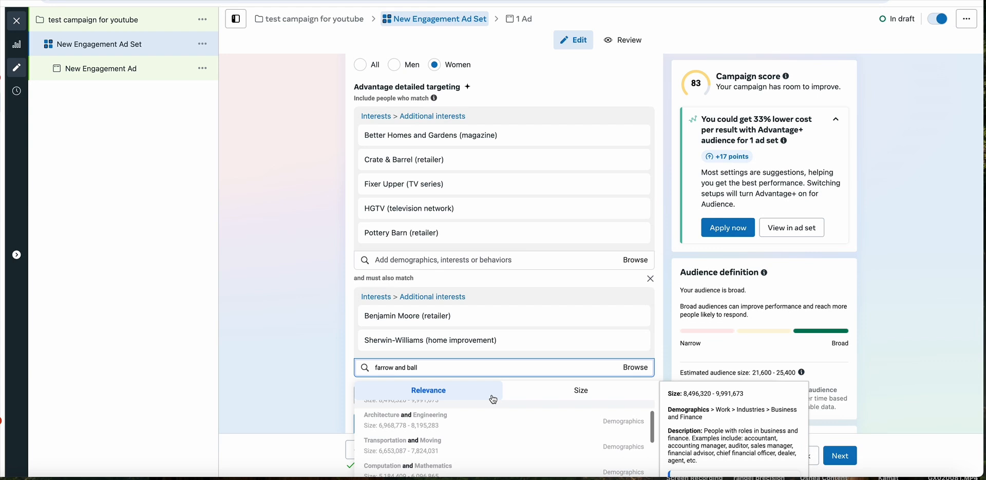
pyautogui.click(461, 367)
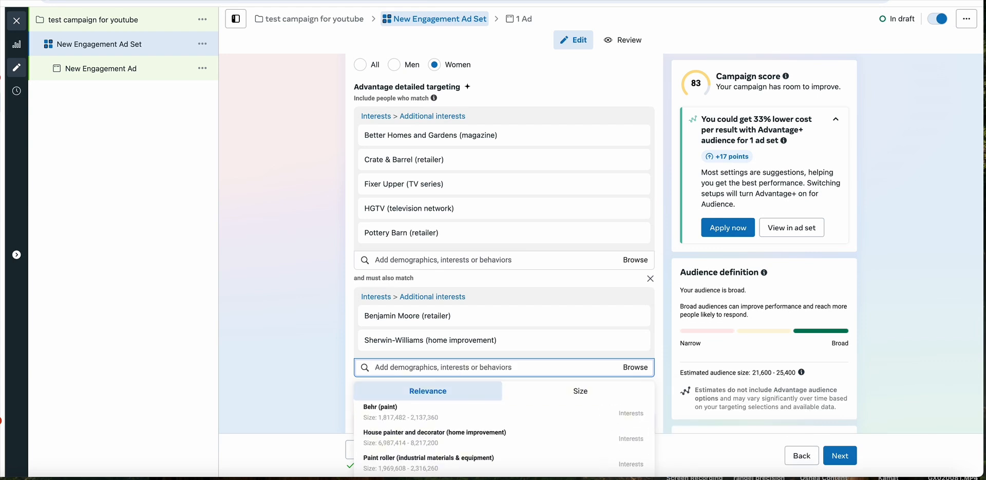
# - Search the must-also-match targeting options for farrow and ball paint, look through the suggestions and dismiss them
pyautogui.write('farrow and b')
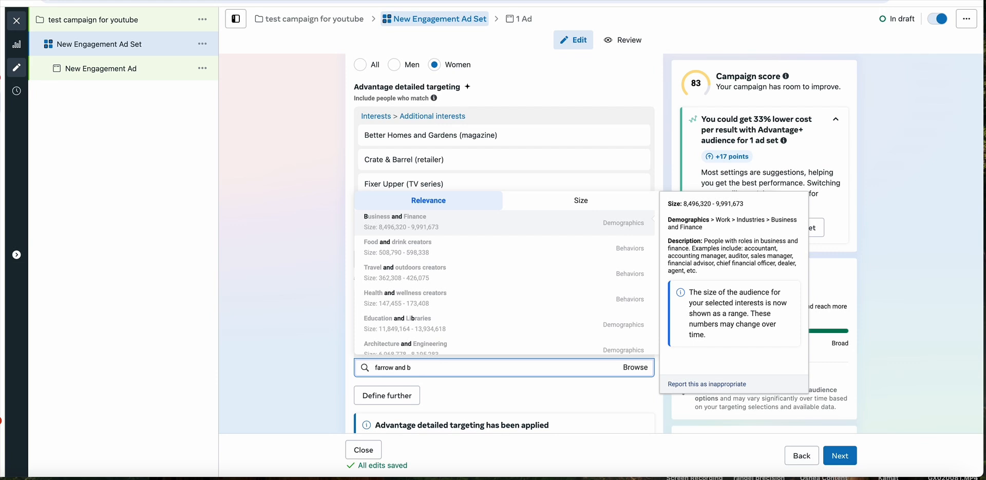
pyautogui.write('paint')
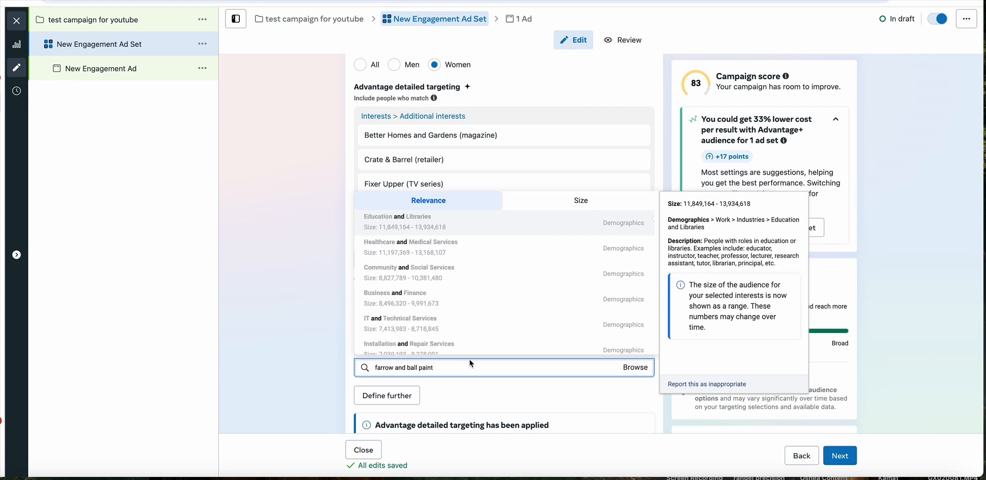
pyautogui.scroll(1, 470, 362)
pyautogui.scroll(-1, 468, 323)
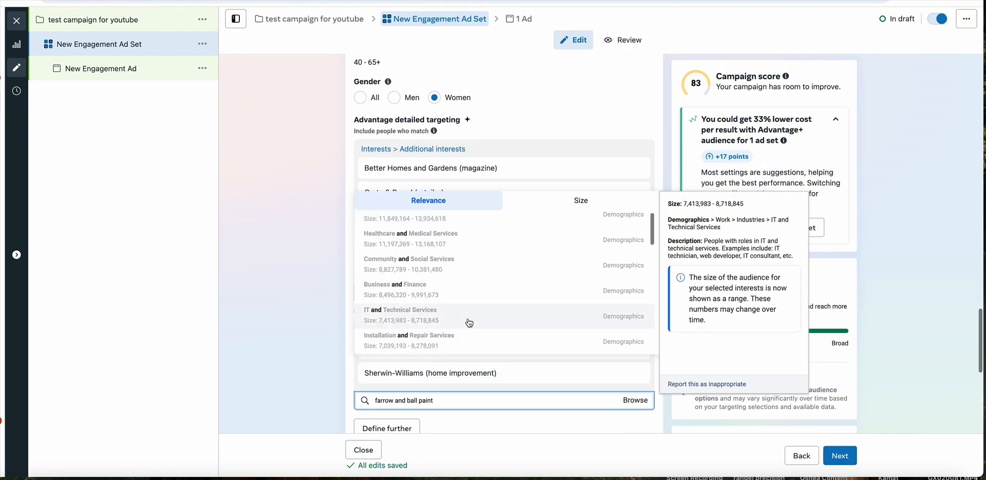
pyautogui.click(637, 112)
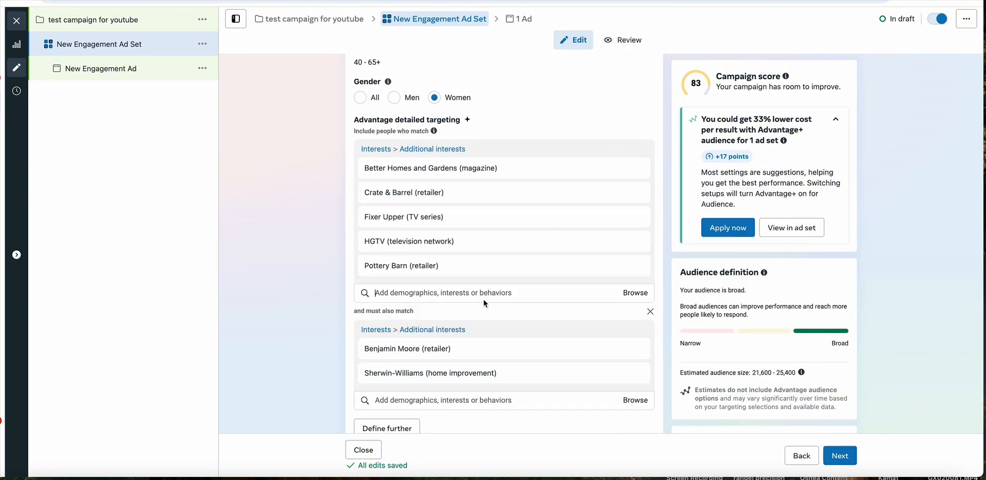
# - Search the must-also-match targeting options for farrow and ball and look through the suggestions
pyautogui.click(443, 400)
pyautogui.write('farrow and ball')
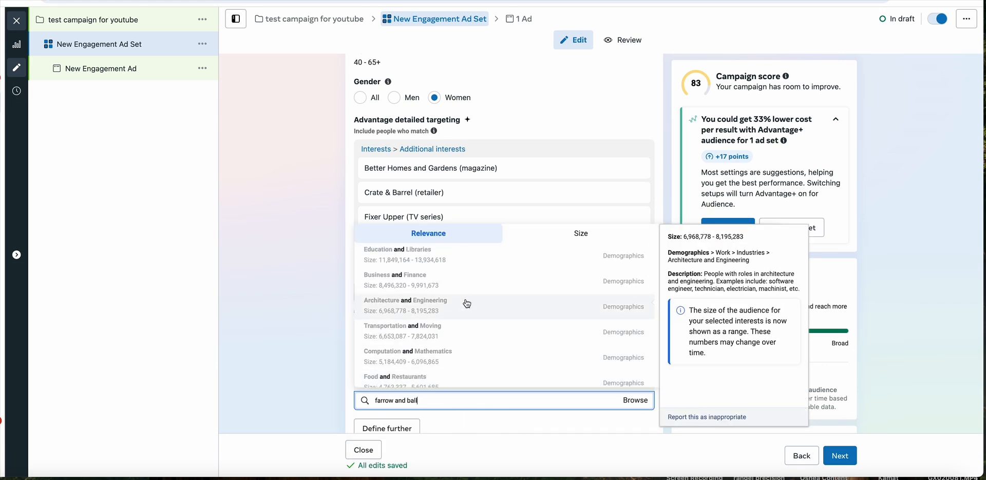
pyautogui.scroll(-3, 467, 305)
pyautogui.scroll(-5, 469, 308)
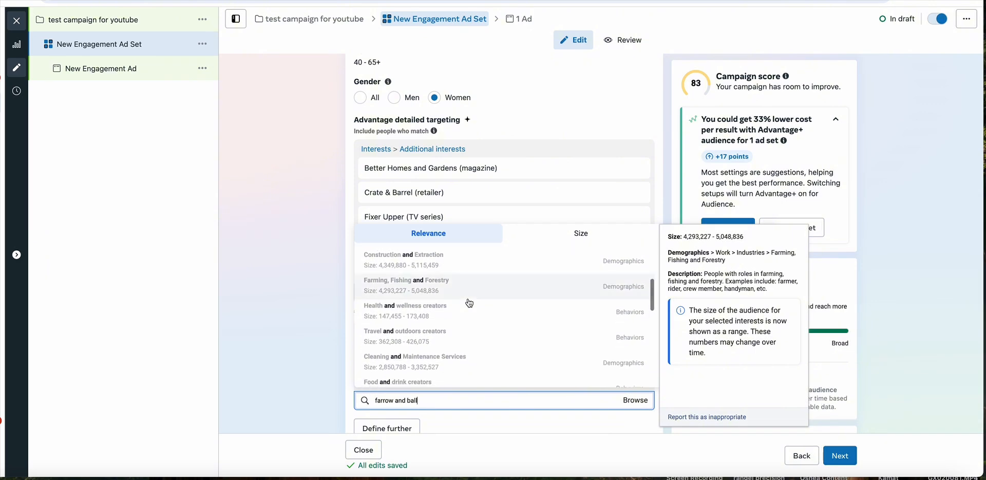
pyautogui.scroll(-2, 470, 333)
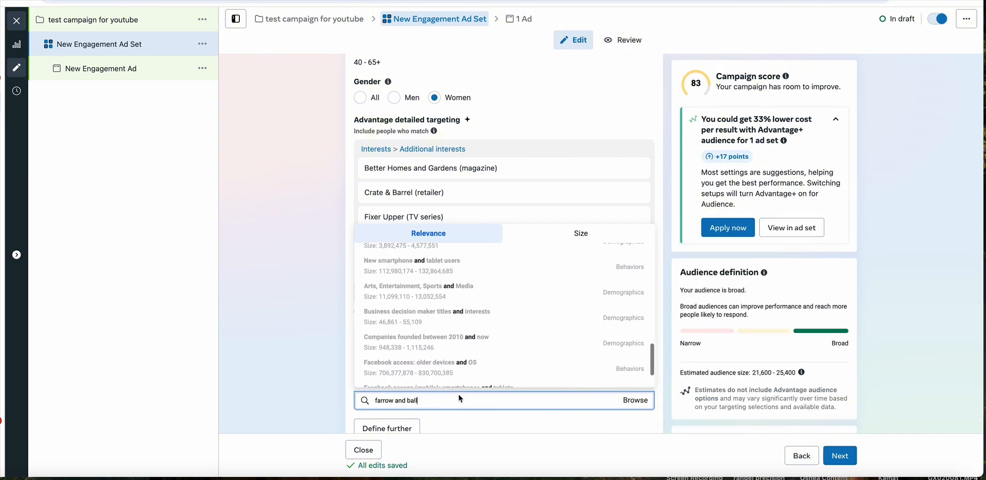
# - Extend the must-also-match search to farrow and ball paint, look through the suggestions and dismiss them
pyautogui.press('Down')
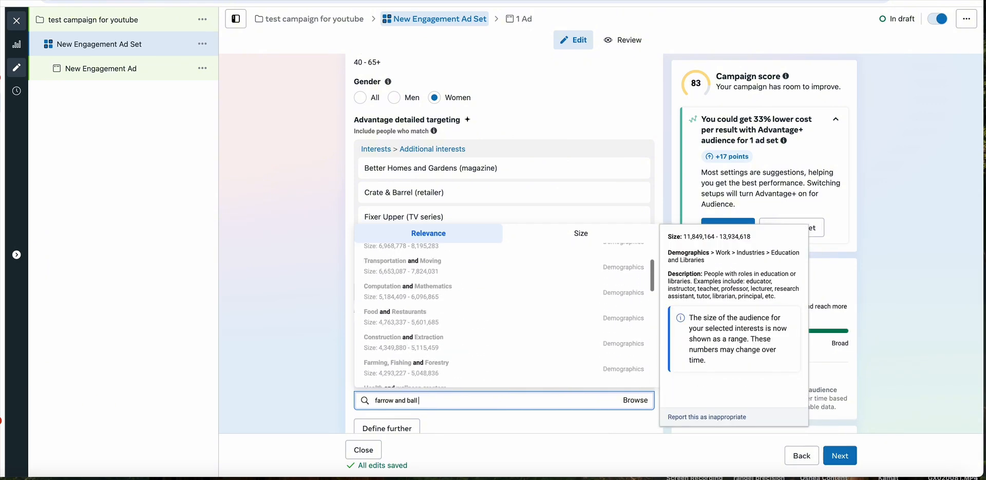
pyautogui.write('paint')
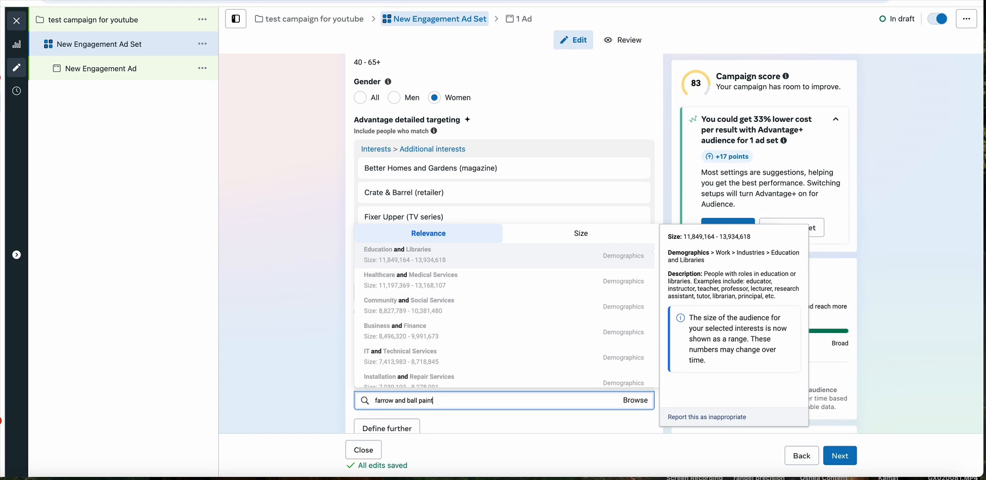
pyautogui.scroll(-5, 480, 365)
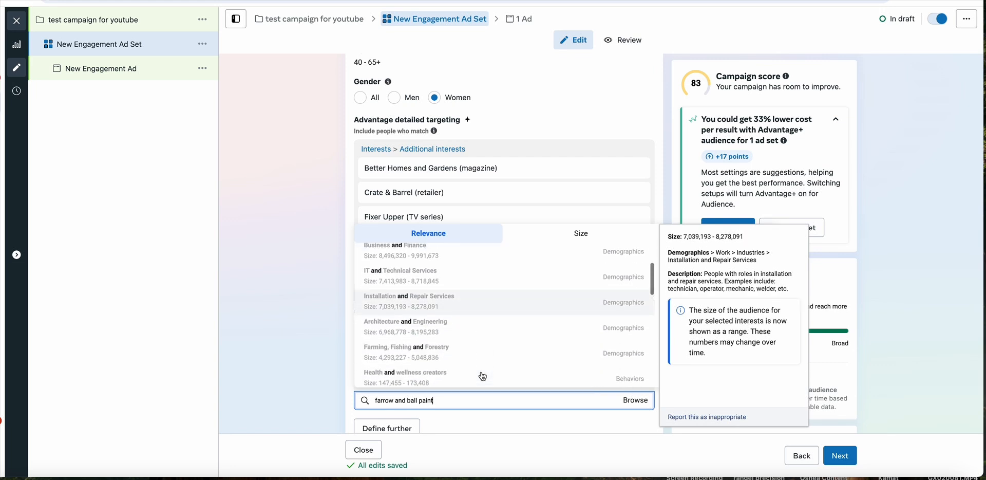
pyautogui.scroll(-3, 480, 362)
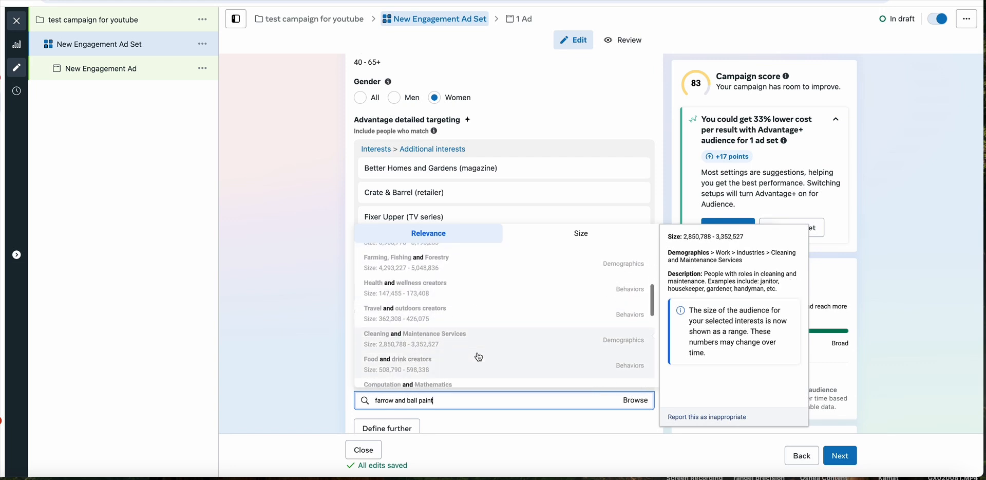
pyautogui.scroll(-2, 479, 356)
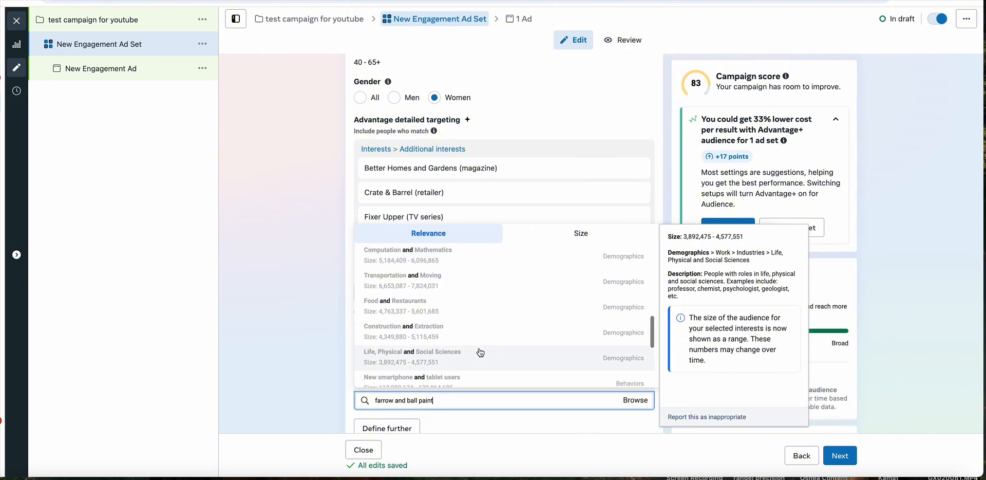
pyautogui.scroll(-1, 488, 338)
pyautogui.scroll(-2, 487, 338)
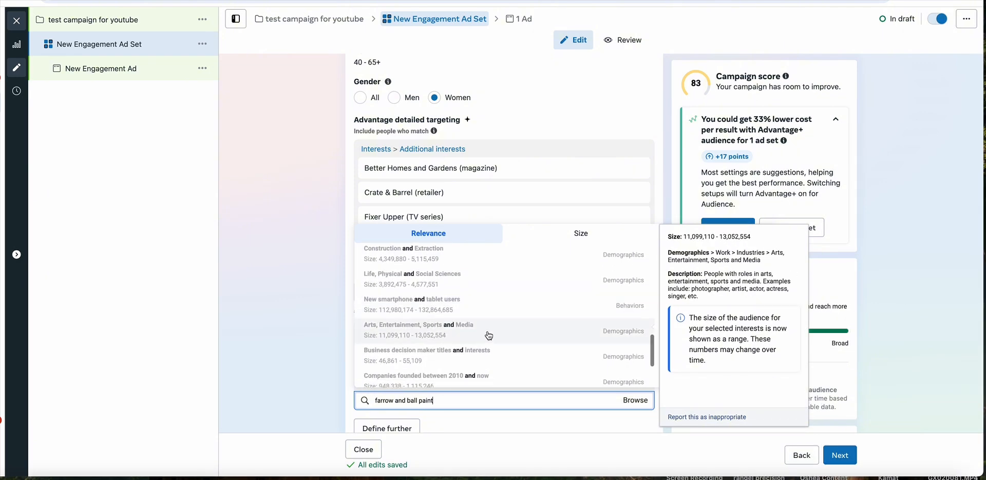
pyautogui.click(604, 124)
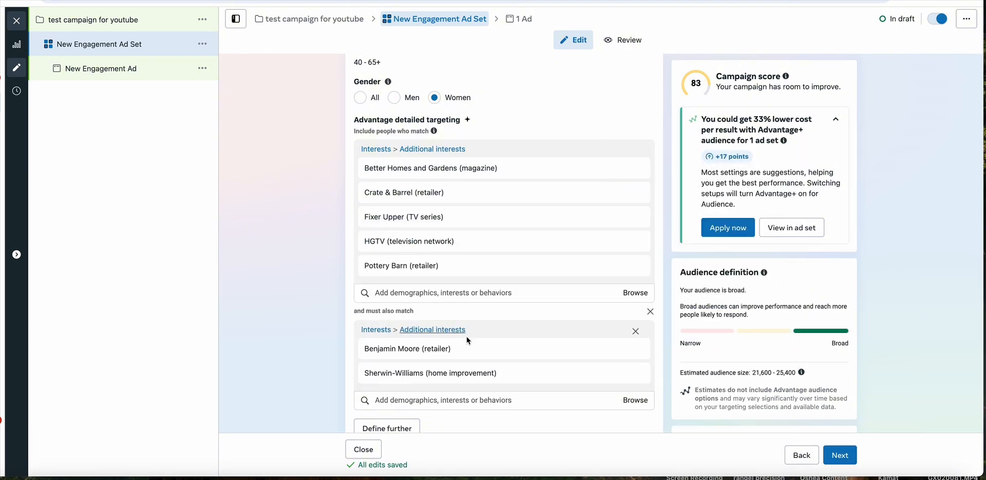
# - Search for farrow and add Farrow & Ball (home improvement) to the must-also-match interests
pyautogui.scroll(-2, 467, 336)
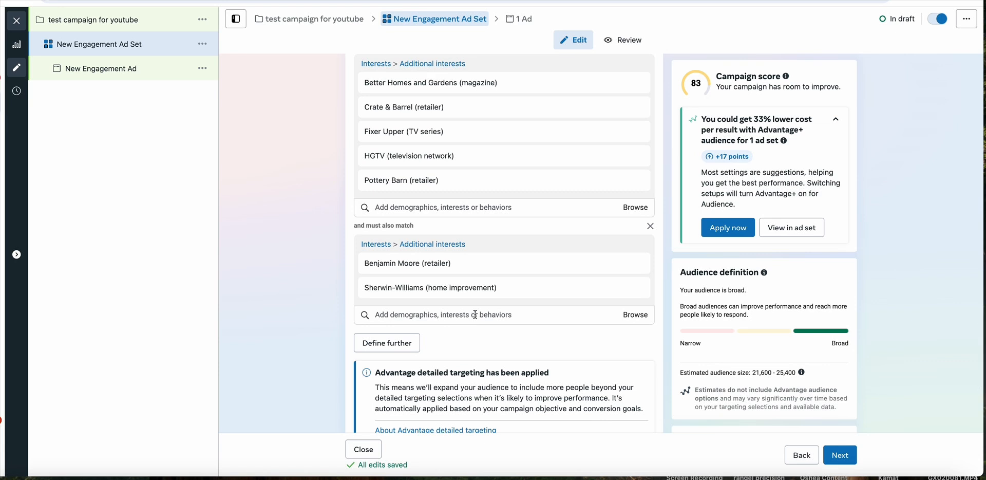
pyautogui.click(477, 315)
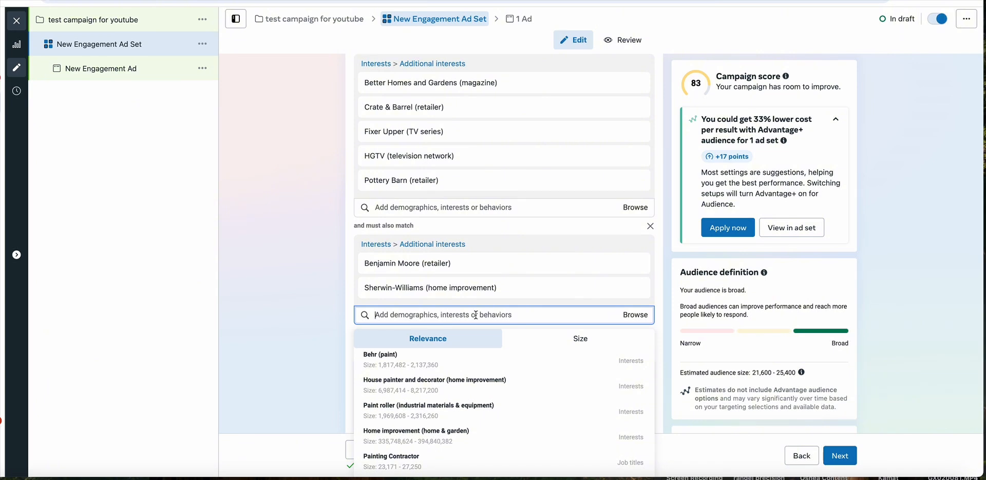
pyautogui.write('farrow')
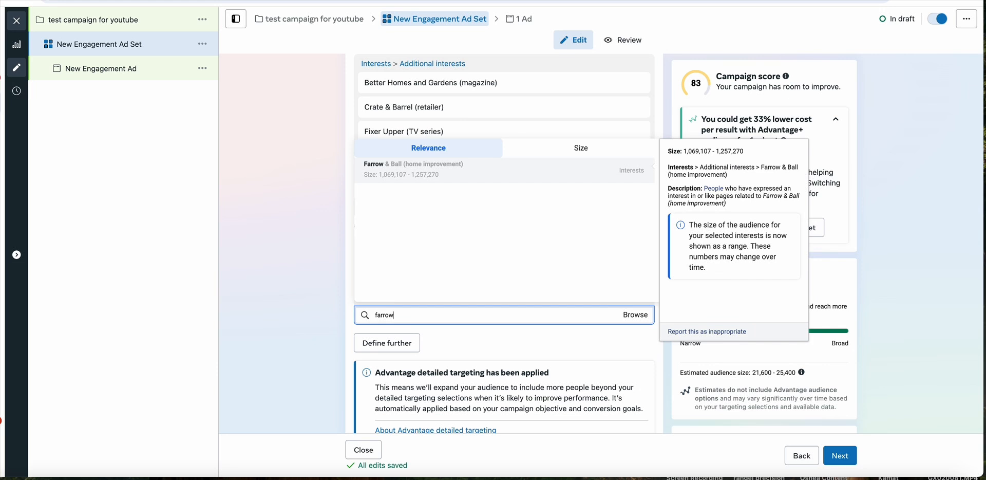
pyautogui.click(416, 173)
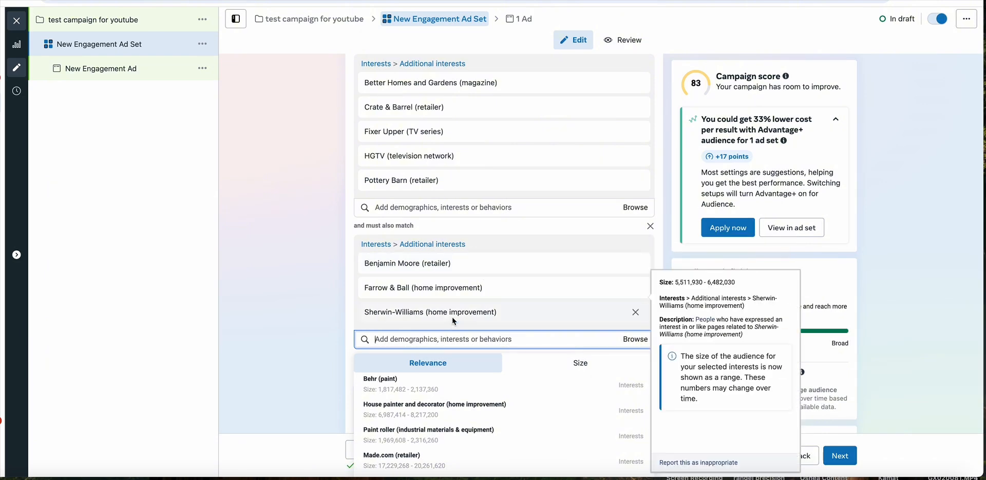
pyautogui.scroll(-2, 452, 316)
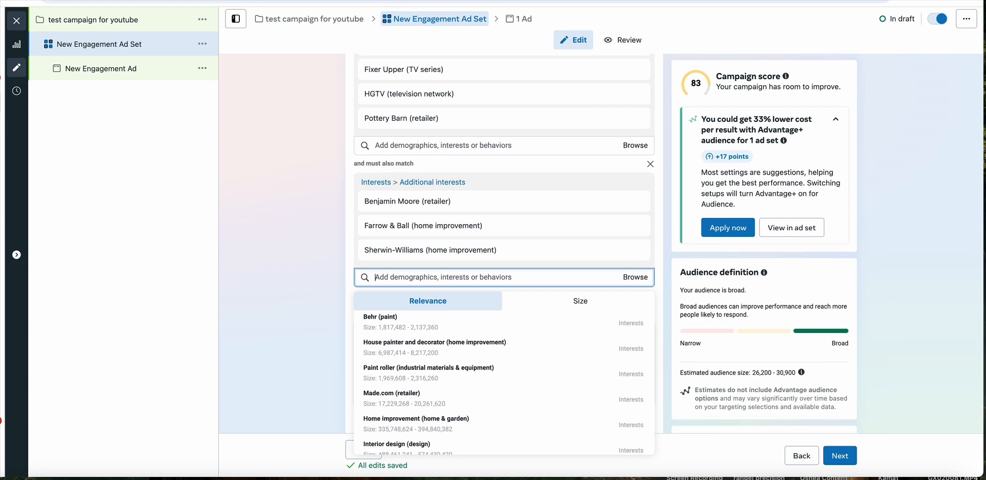
# - Check the Paint & Home Renovation Brands list in ChatGPT, and add Behr (paint) to the ad set's must-also-match interests
pyautogui.click(401, 1)
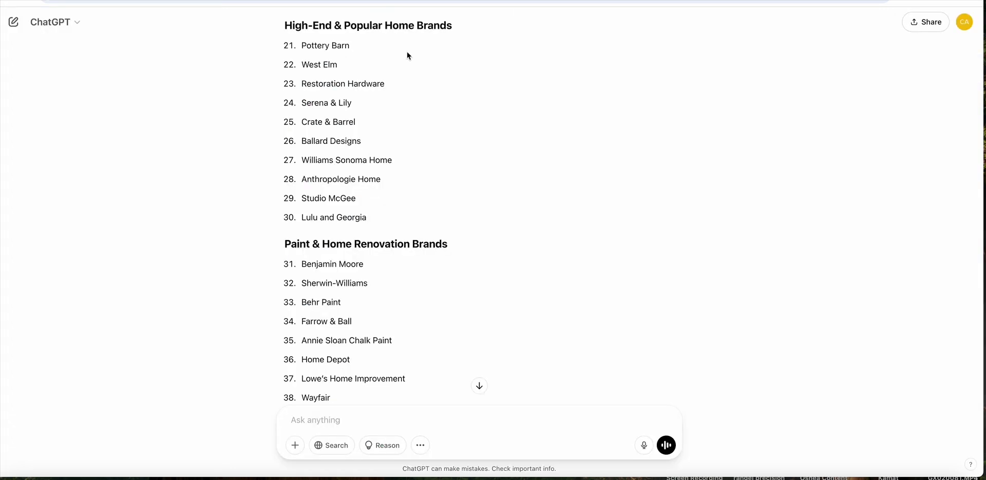
pyautogui.scroll(-4, 418, 168)
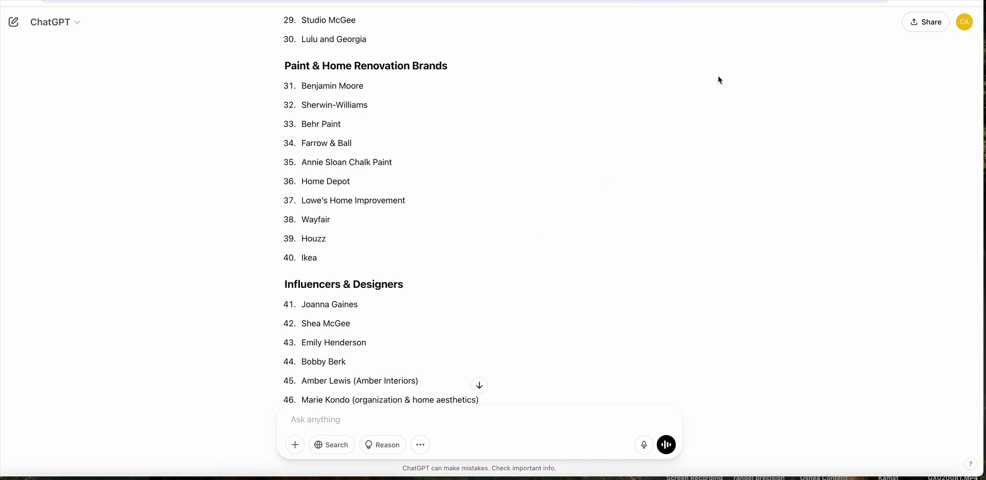
pyautogui.press('super+Tab')
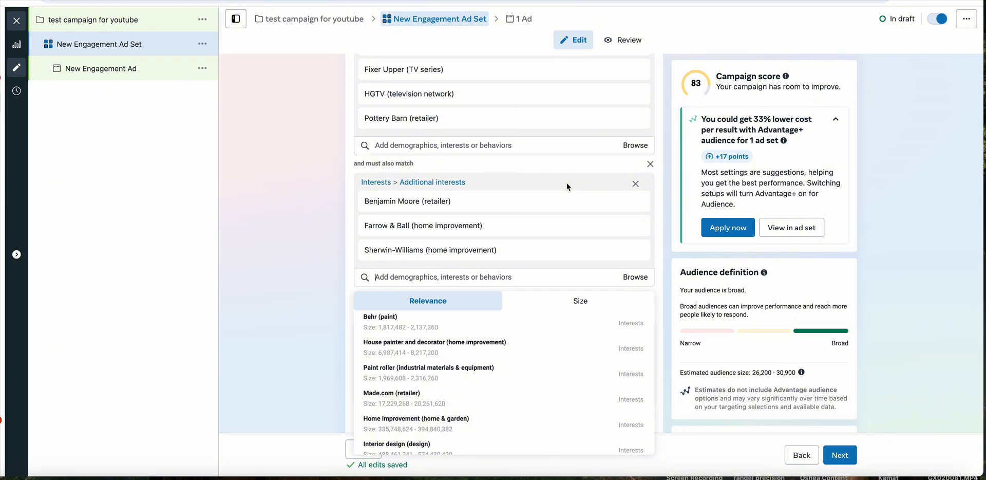
pyautogui.write('behr')
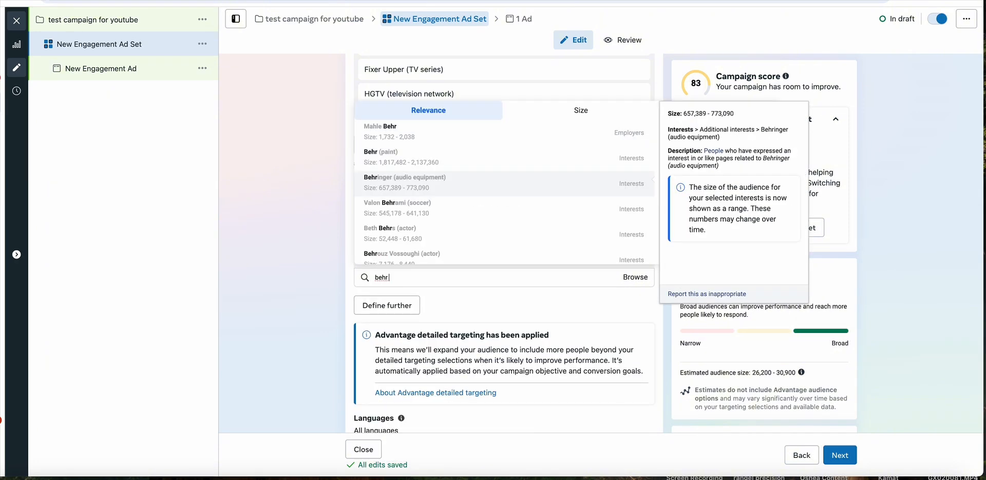
pyautogui.click(461, 164)
pyautogui.click(327, 316)
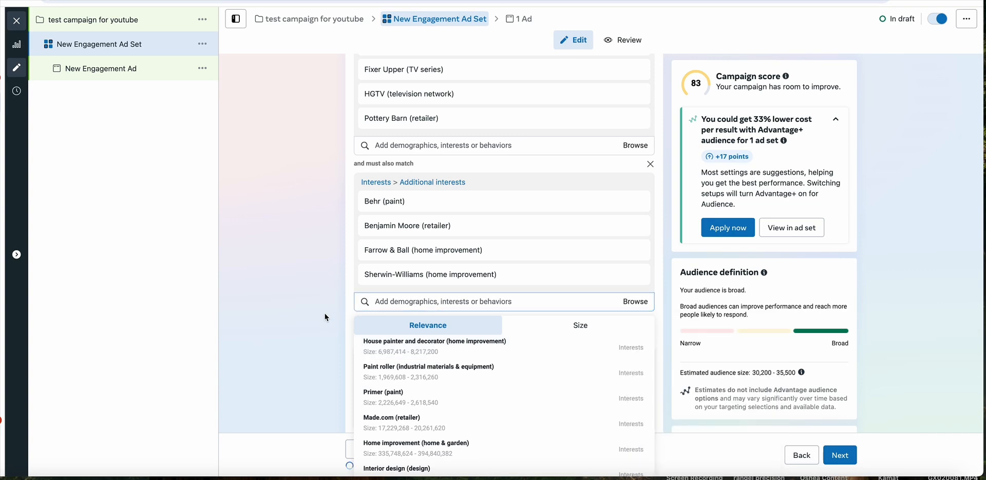
# - Review the ad set's age and gender settings together with the included and must-also-match interest groups
pyautogui.scroll(5, 416, 205)
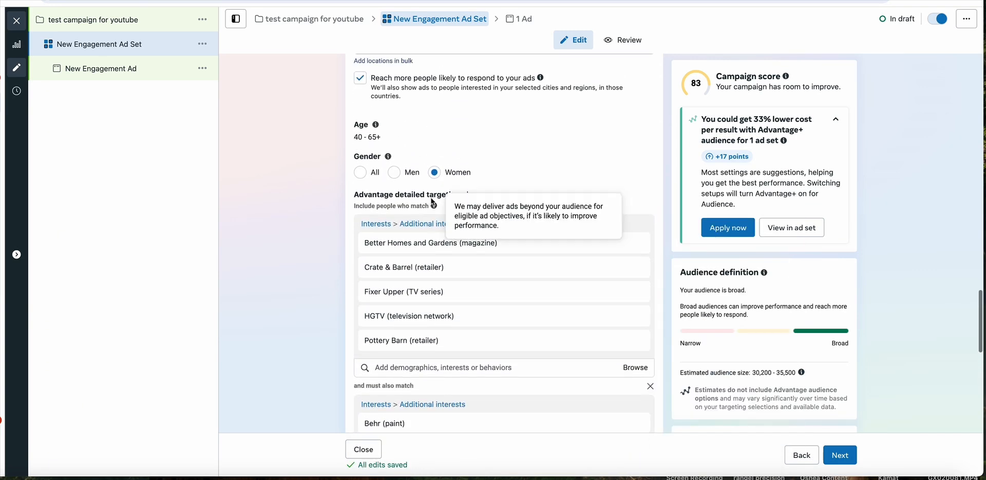
pyautogui.scroll(-1, 425, 204)
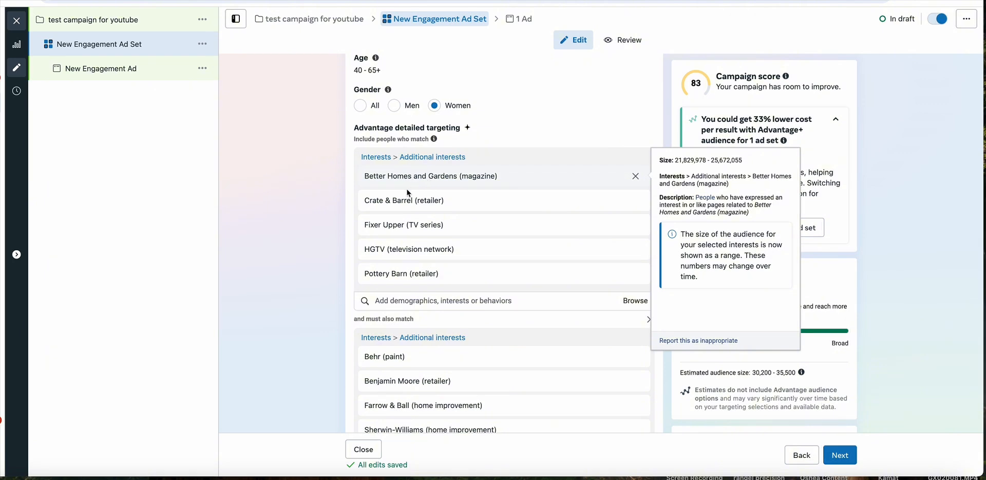
pyautogui.scroll(-5, 398, 244)
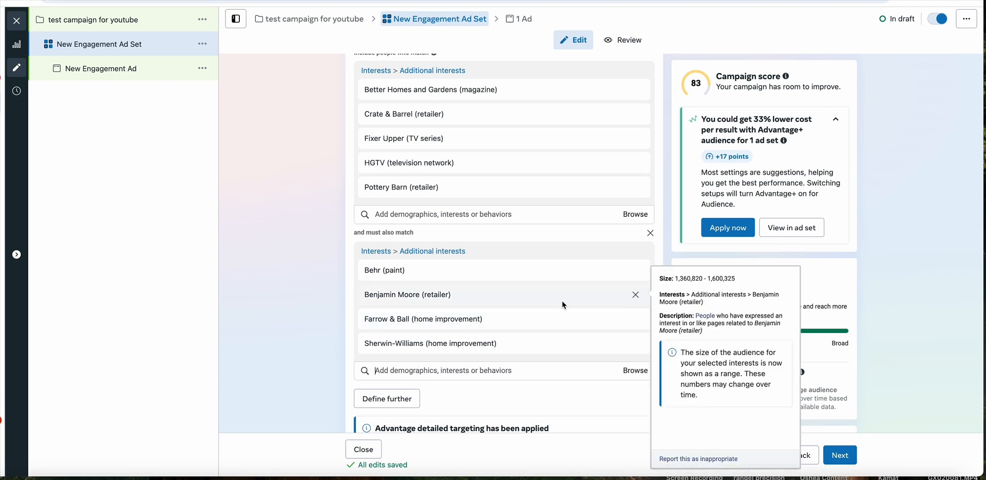
pyautogui.scroll(-1, 719, 334)
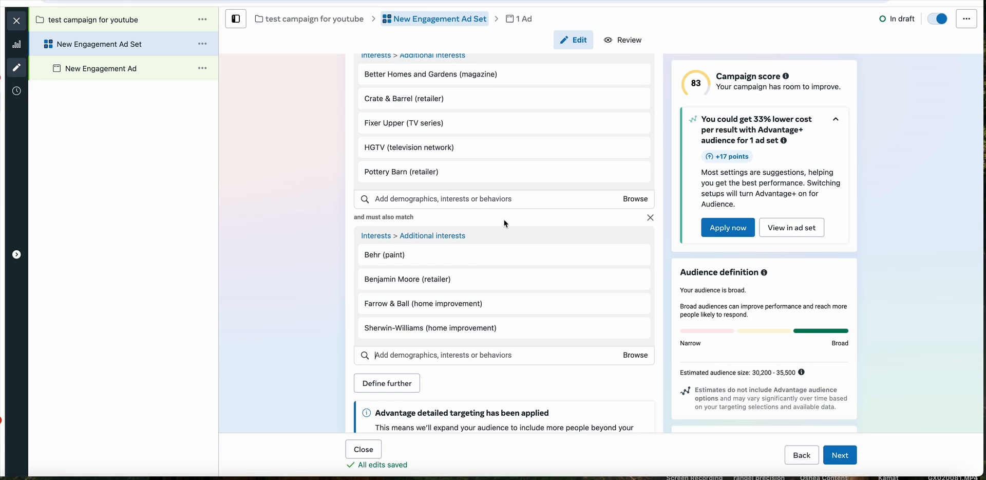
pyautogui.moveTo(541, 333)
# - Try a 30-mile radius around Naperville, Illinois, and set it back to 25 miles
pyautogui.scroll(8, 465, 222)
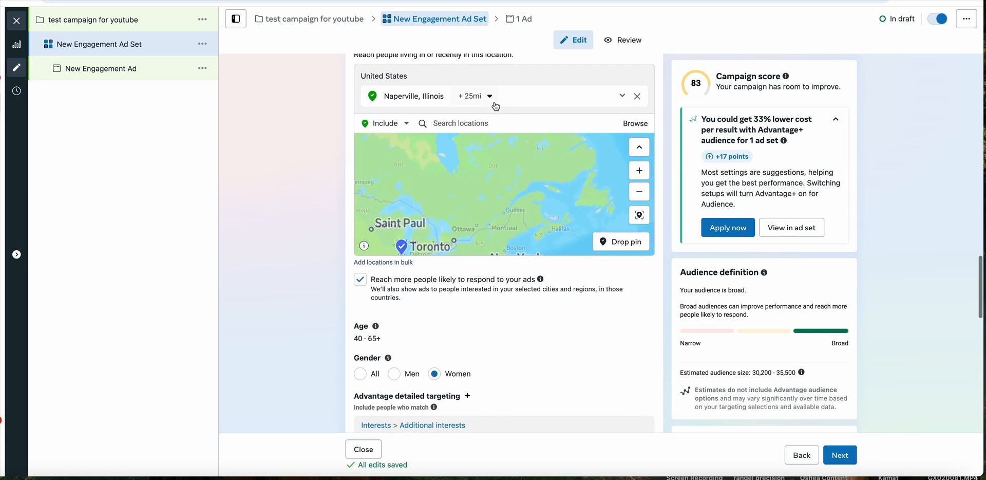
pyautogui.click(487, 96)
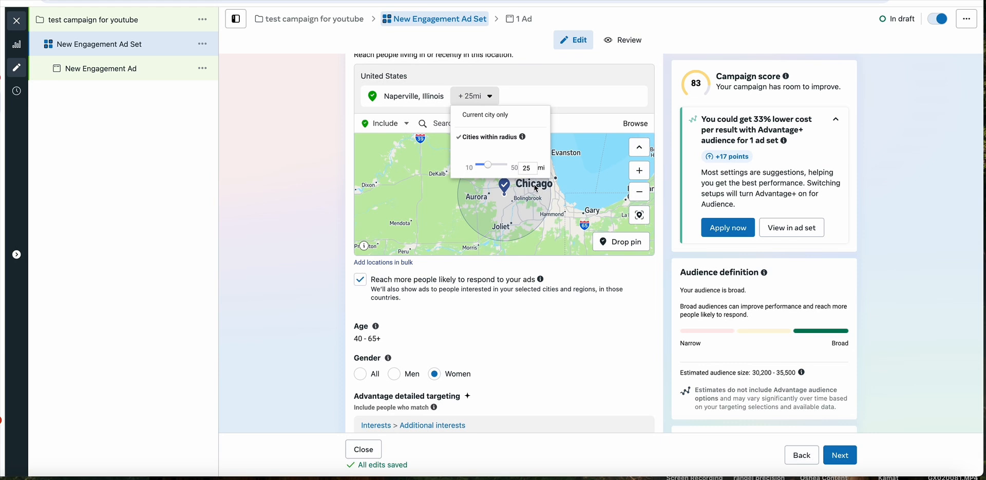
pyautogui.moveTo(489, 165); pyautogui.dragTo(496, 168)
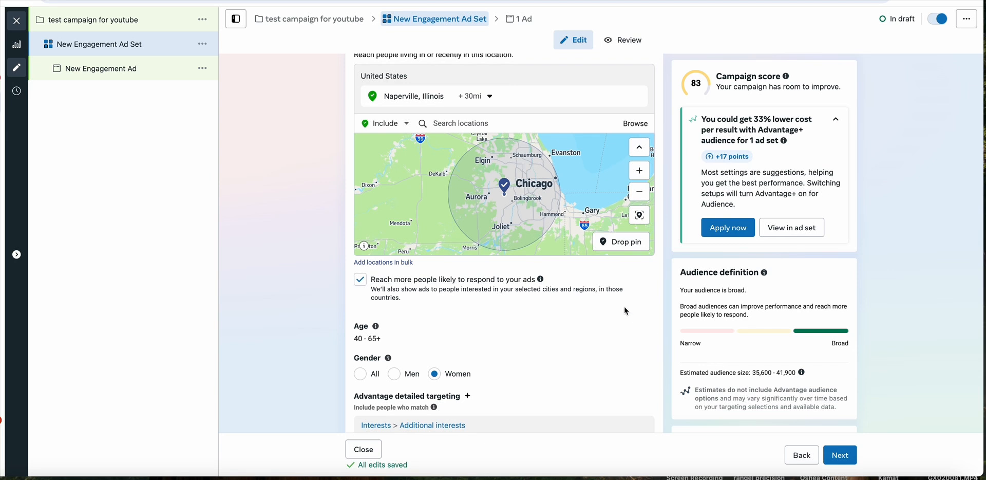
pyautogui.click(485, 96)
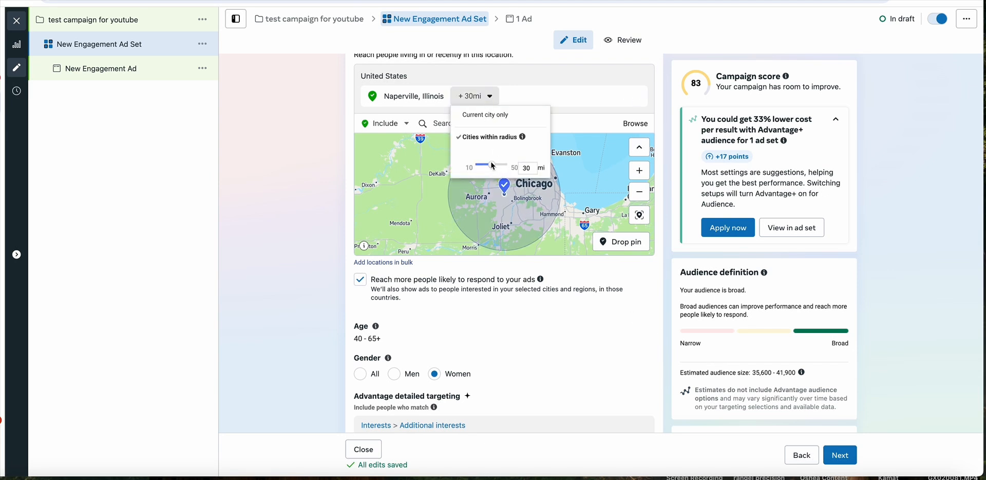
pyautogui.moveTo(491, 166); pyautogui.dragTo(489, 165)
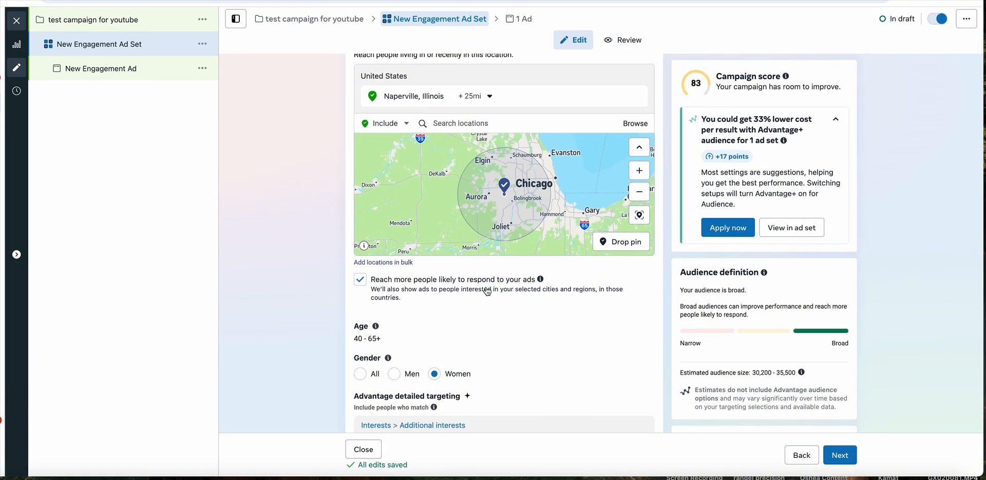
# - Define the audience further with a second must-also-match group and add the interest Interior design (design) to it
pyautogui.scroll(-10, 488, 291)
pyautogui.moveTo(435, 161)
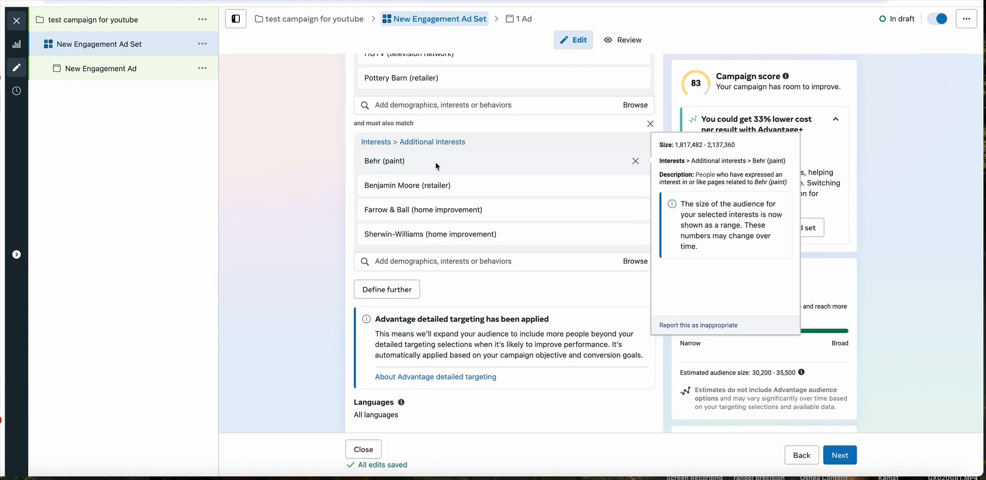
pyautogui.scroll(2, 432, 110)
pyautogui.moveTo(473, 104)
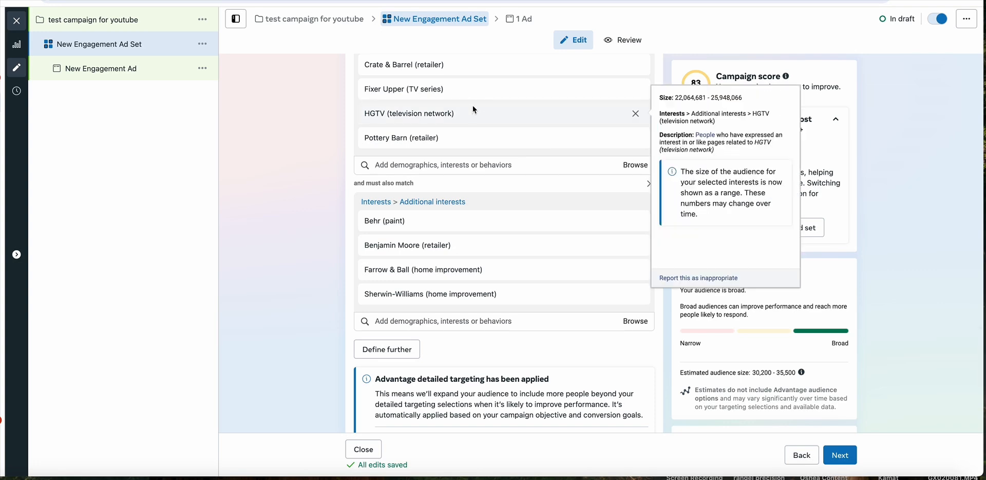
pyautogui.scroll(1, 470, 108)
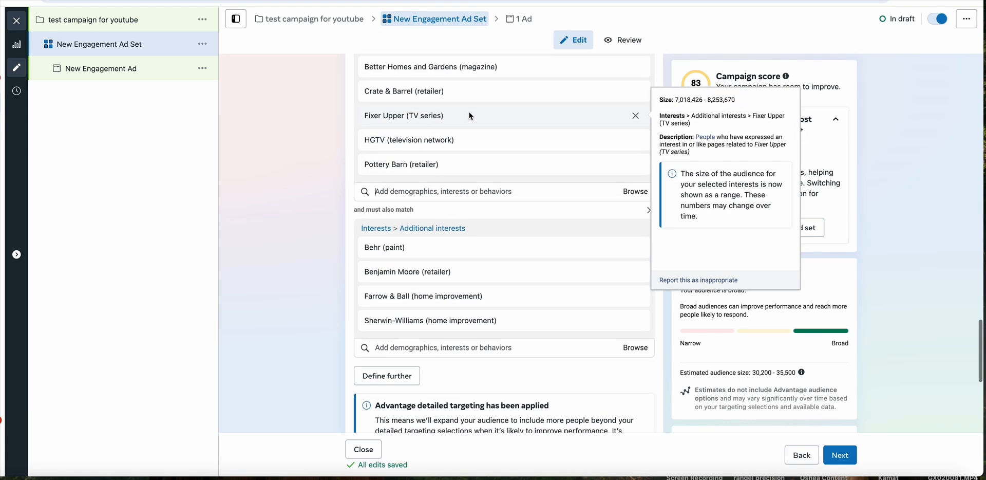
pyautogui.click(408, 376)
pyautogui.scroll(-3, 425, 348)
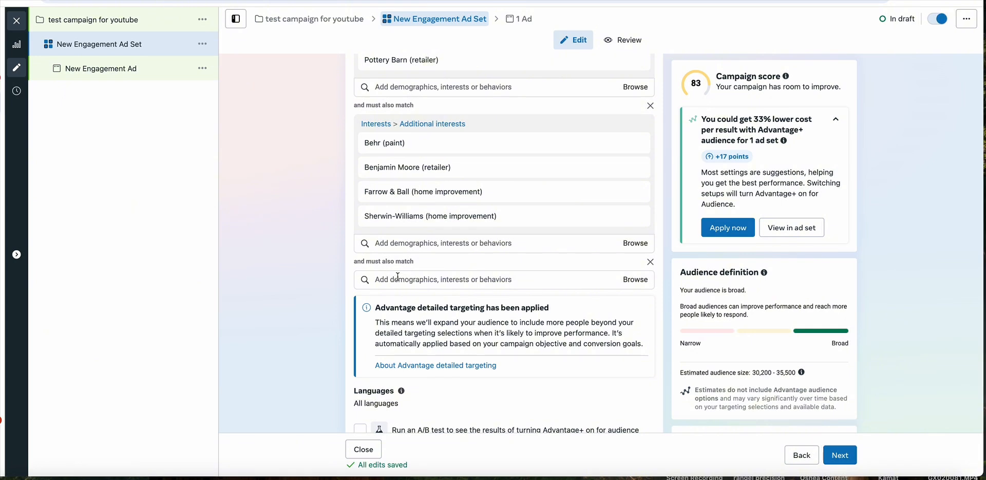
pyautogui.click(398, 277)
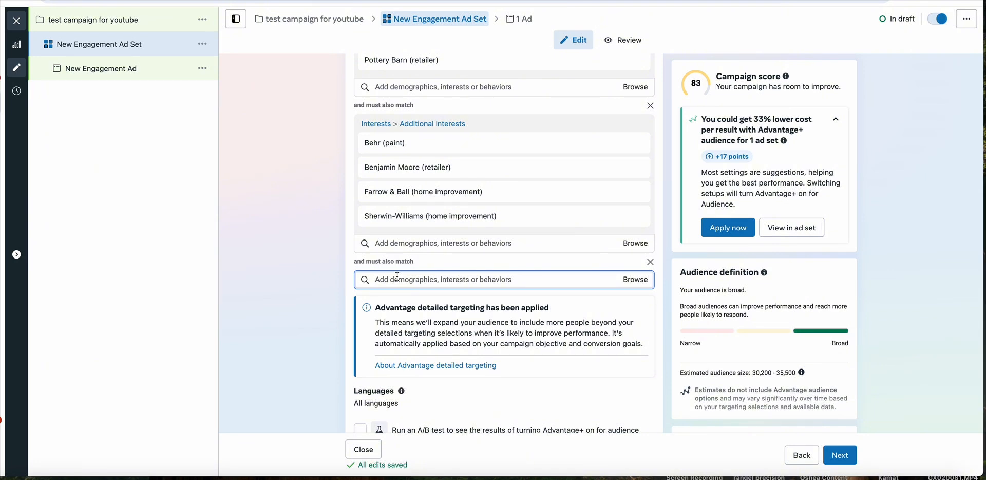
pyautogui.write('interior design')
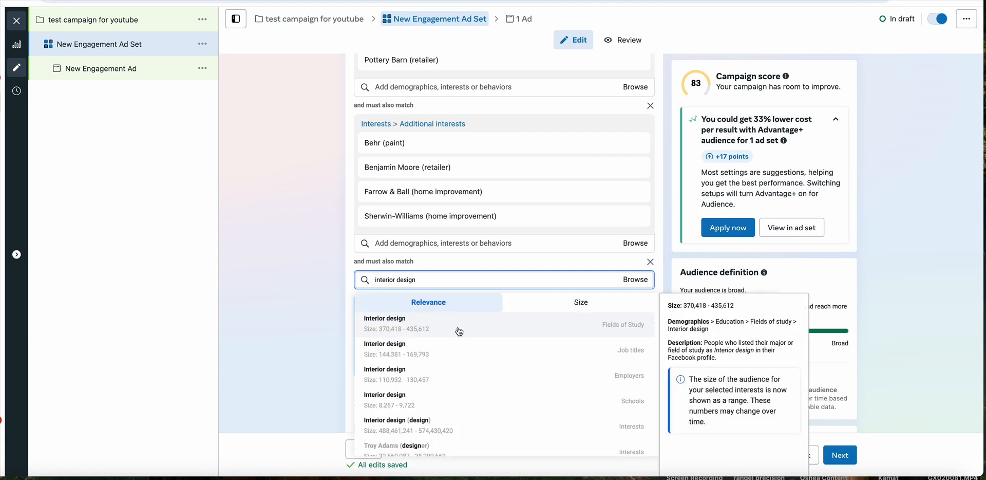
pyautogui.click(502, 425)
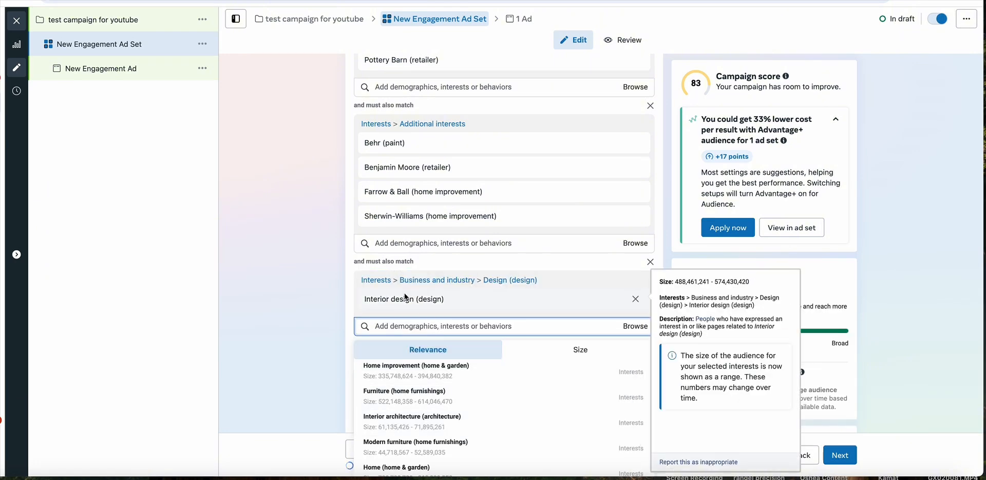
# - Search for home decor and add Home decorating ideas (interior design) to the second must-also-match group
pyautogui.scroll(-1, 458, 301)
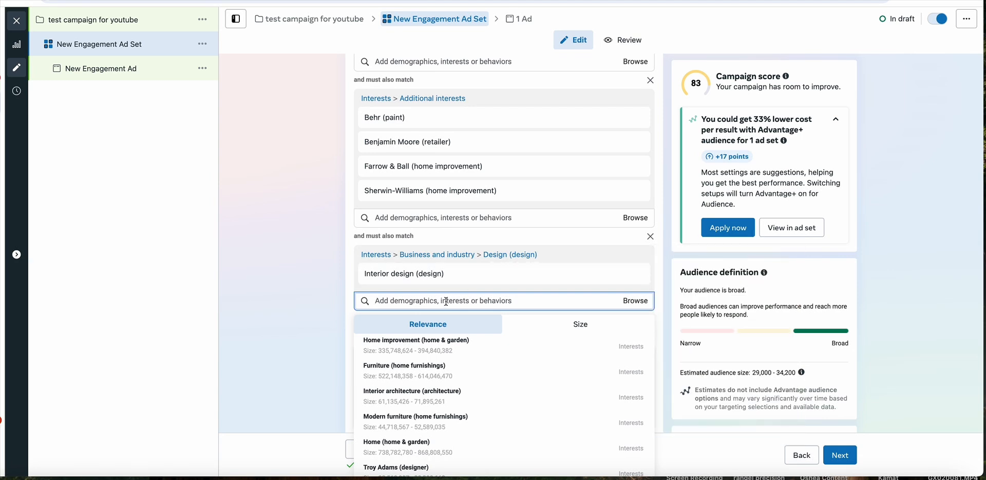
pyautogui.write('home decor')
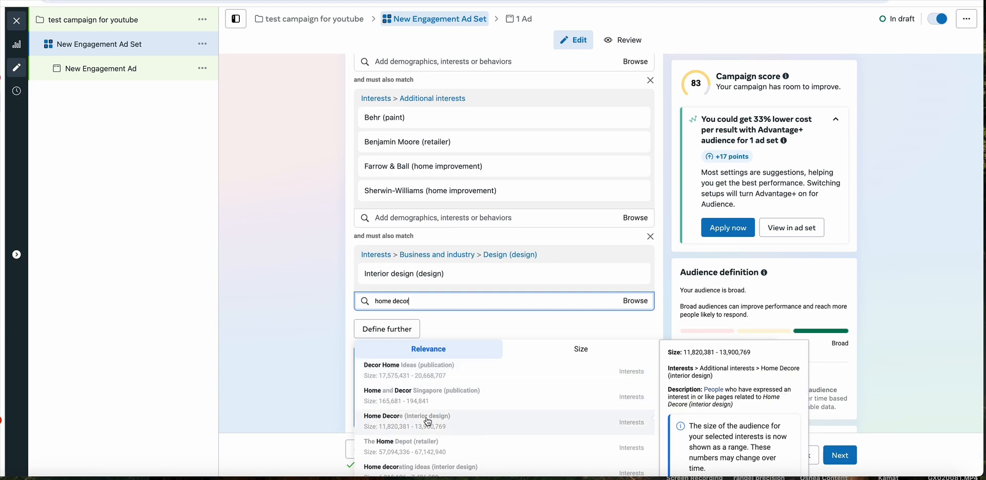
pyautogui.scroll(-1, 457, 423)
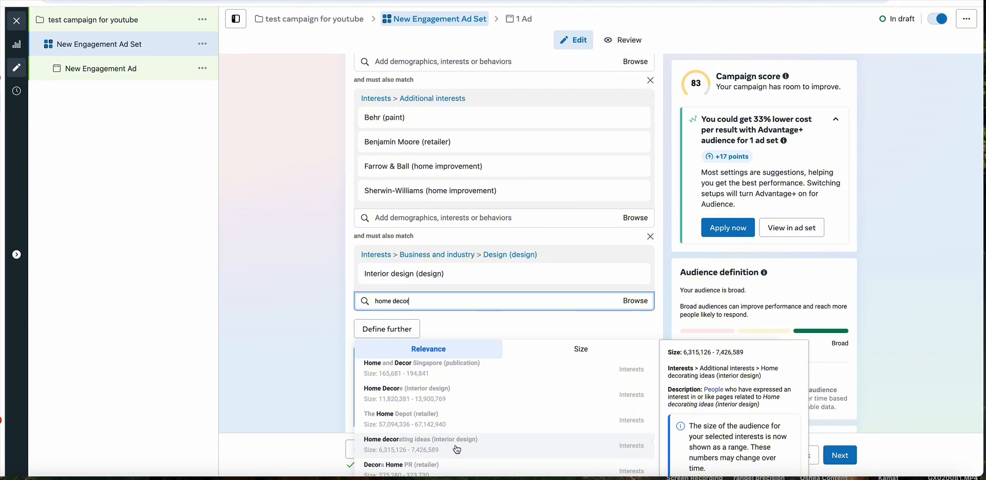
pyautogui.click(415, 448)
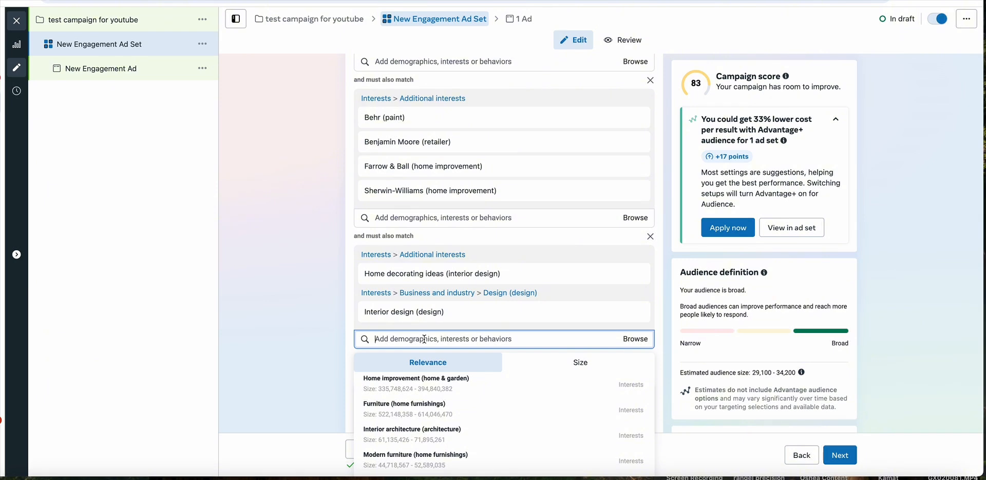
# - Add the suggested interest Renovation (construction) to the second must-also-match group
pyautogui.moveTo(429, 374)
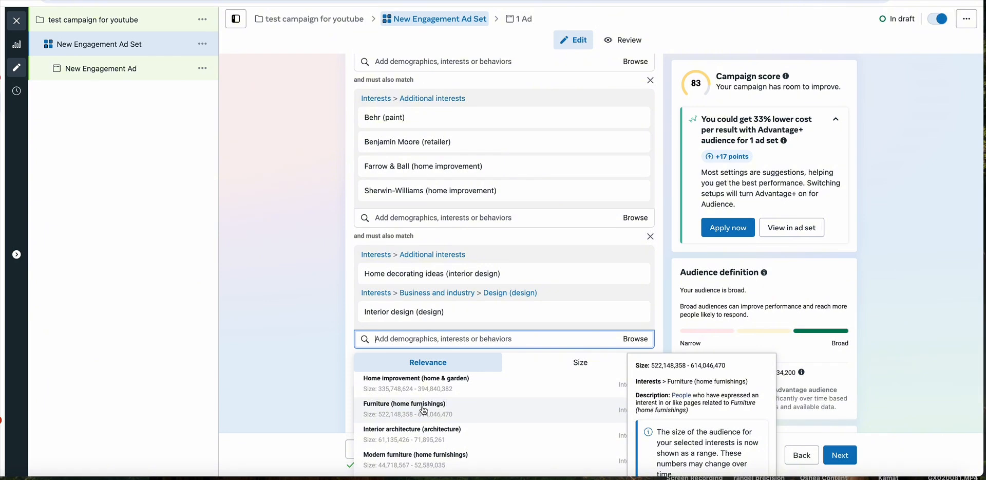
pyautogui.scroll(-2, 426, 410)
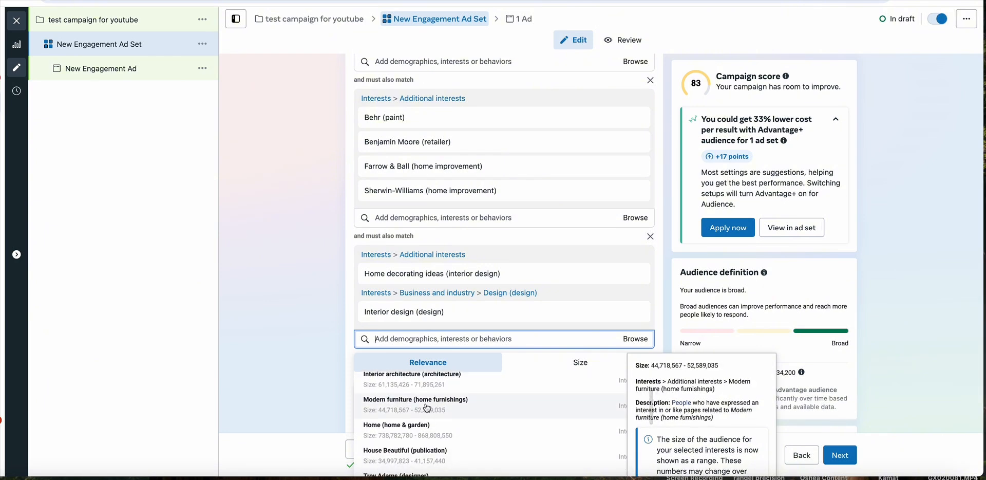
pyautogui.scroll(-1, 431, 409)
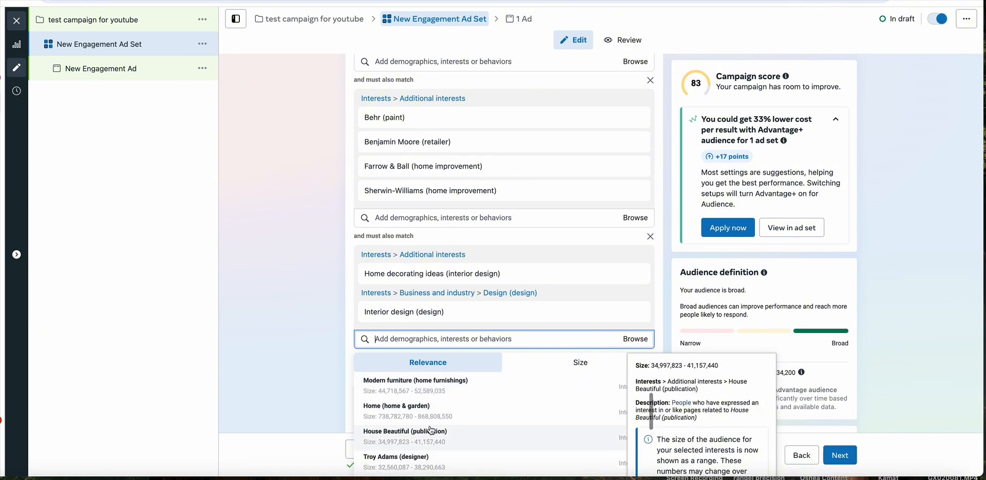
pyautogui.scroll(-3, 431, 437)
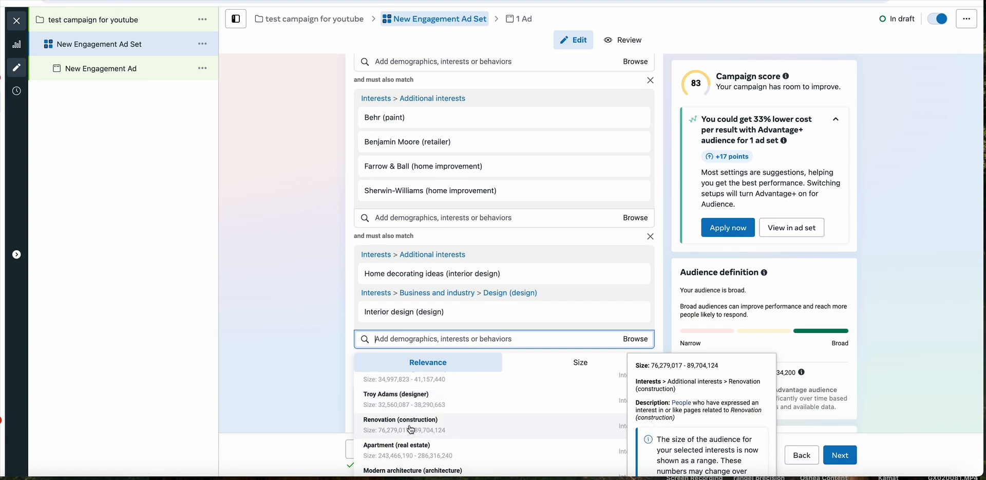
pyautogui.click(411, 429)
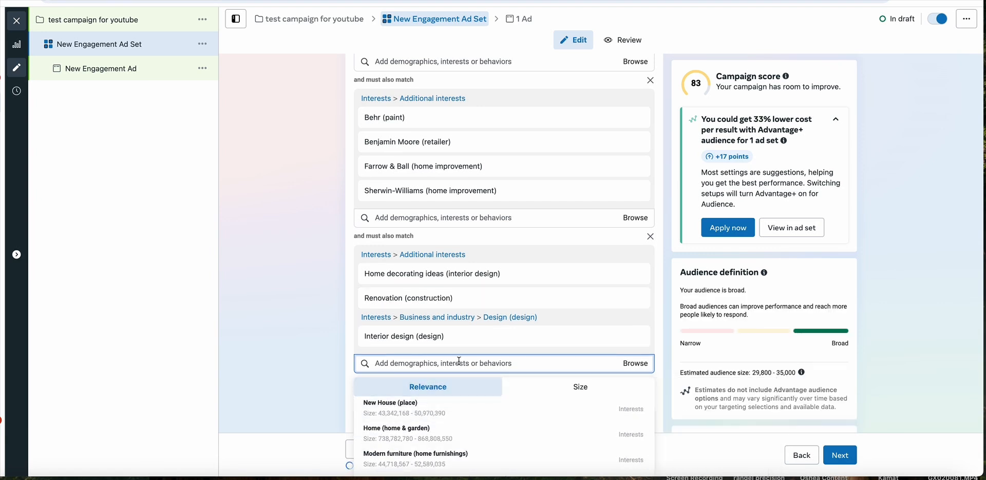
# - Look through the suggested interests for the second must-also-match group for further home and renovation topics
pyautogui.click(351, 352)
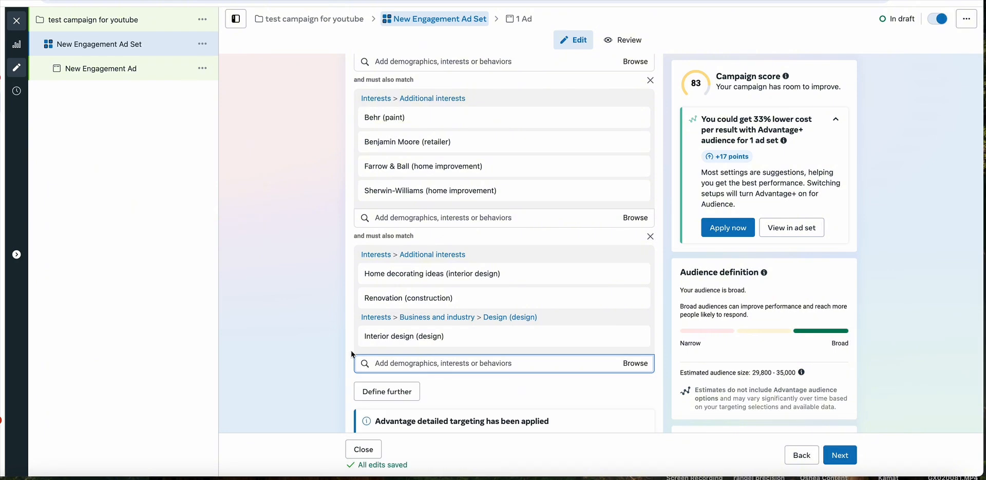
pyautogui.click(403, 361)
pyautogui.scroll(-5, 432, 432)
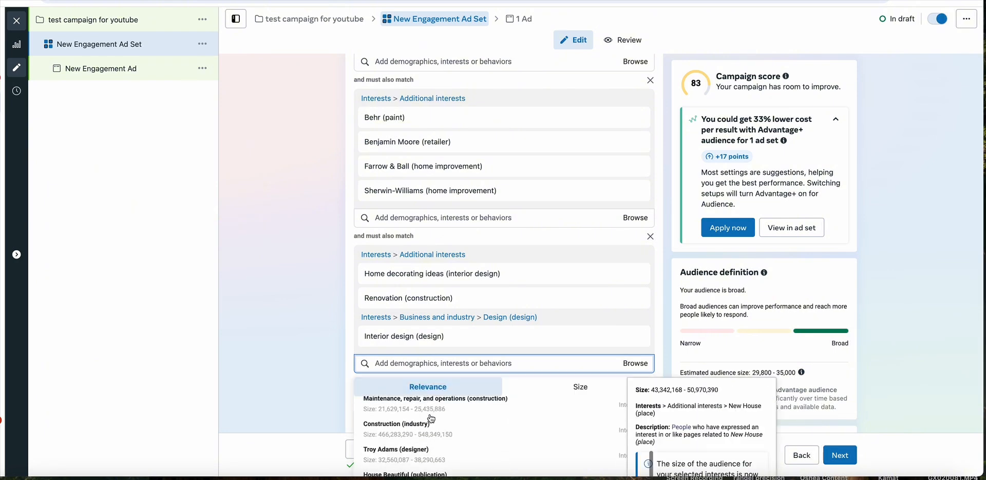
pyautogui.scroll(-3, 432, 435)
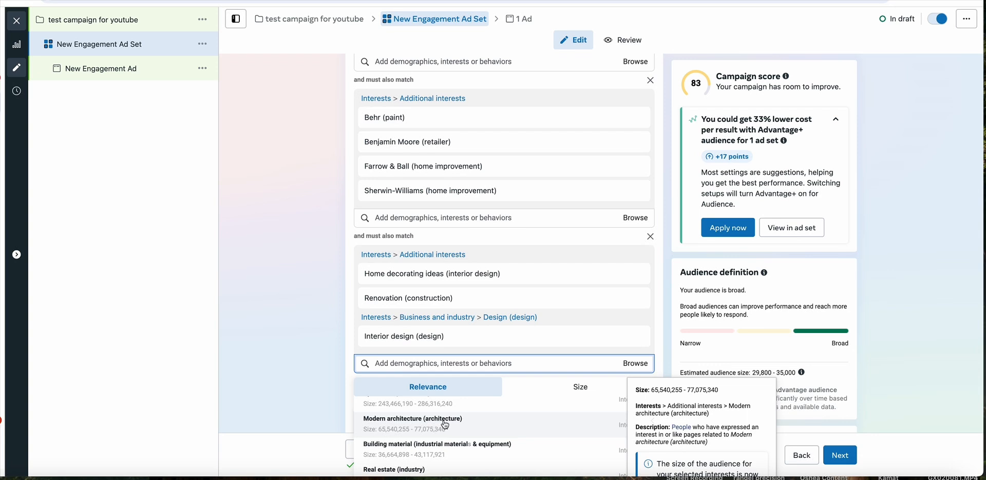
pyautogui.scroll(-1, 447, 425)
pyautogui.scroll(1, 457, 417)
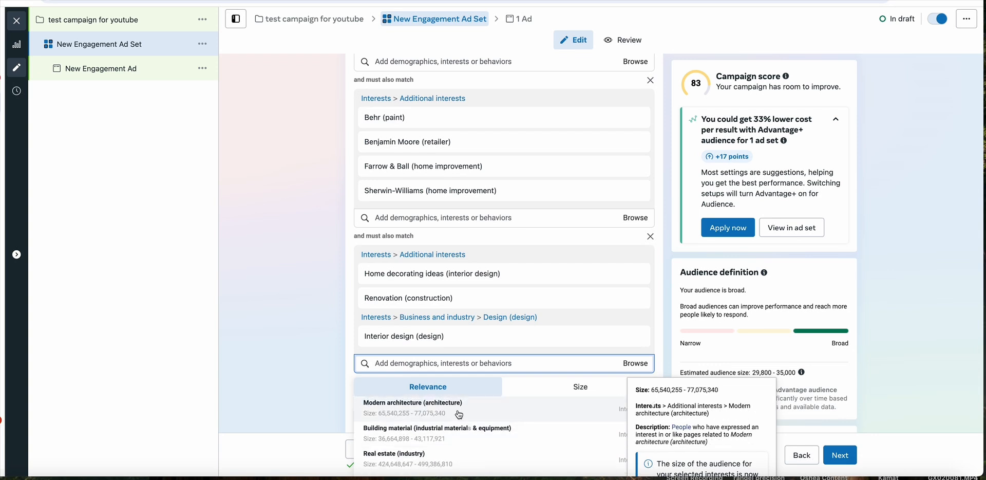
pyautogui.scroll(-1, 460, 416)
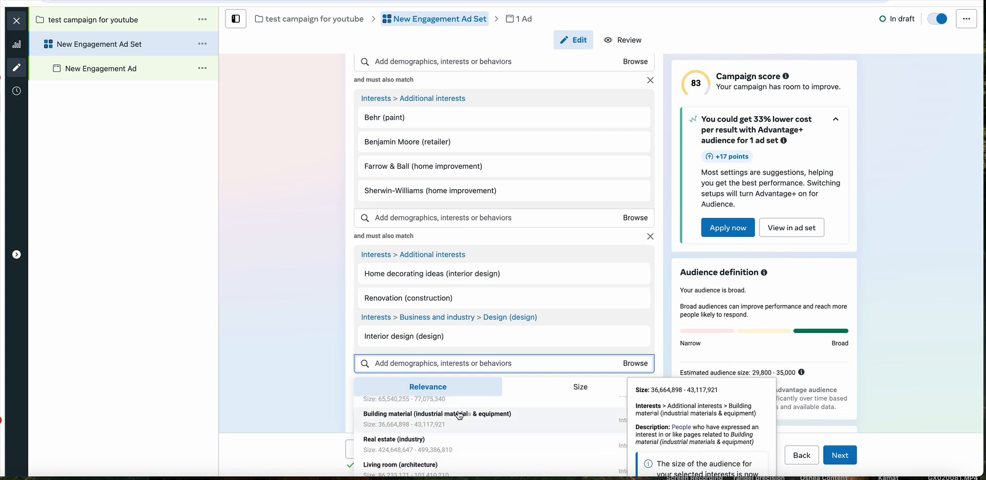
pyautogui.scroll(-2, 460, 416)
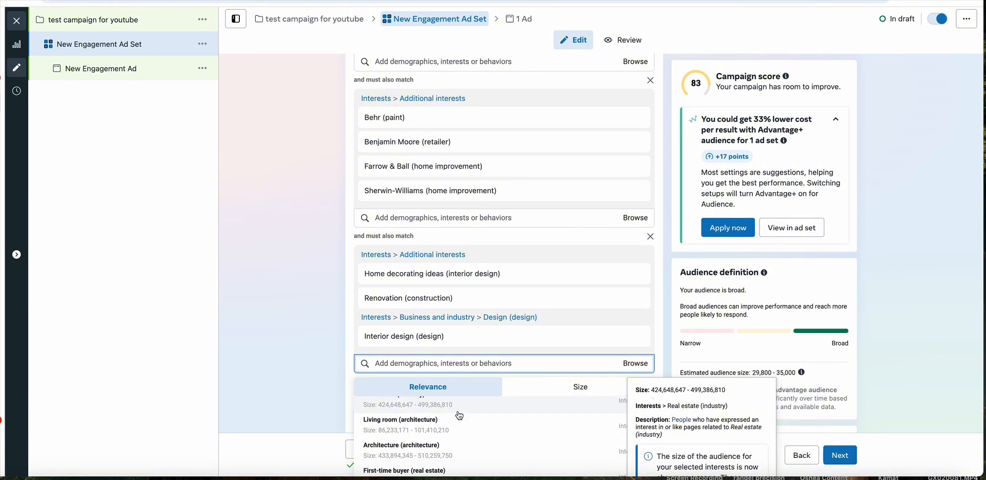
pyautogui.scroll(1, 453, 436)
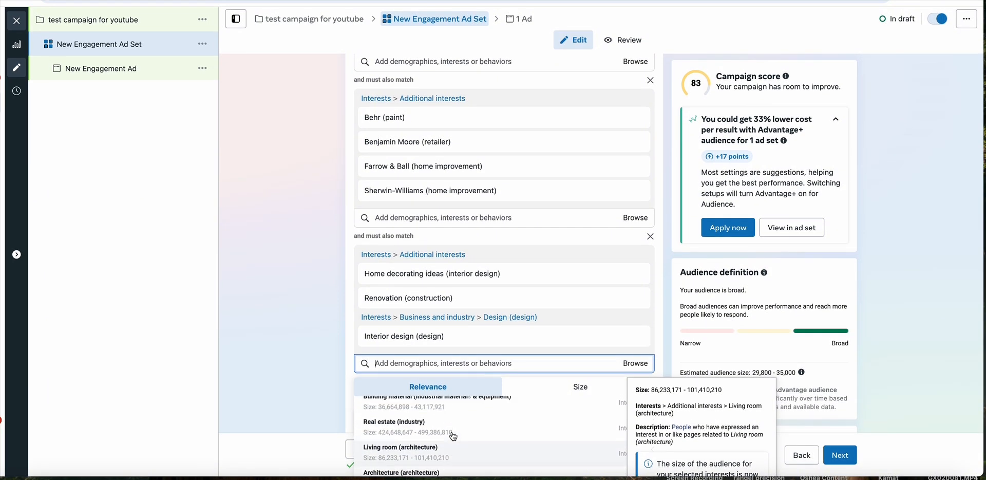
pyautogui.scroll(1, 453, 436)
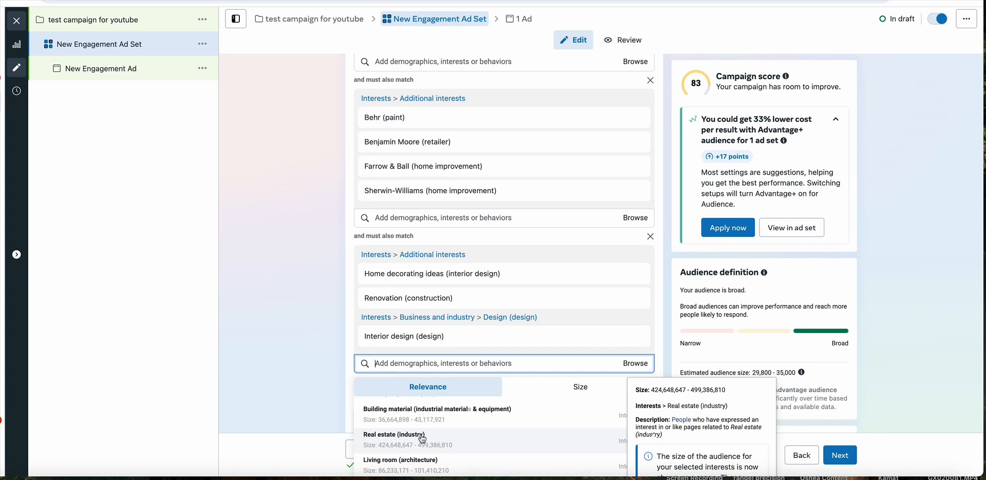
pyautogui.scroll(3, 437, 432)
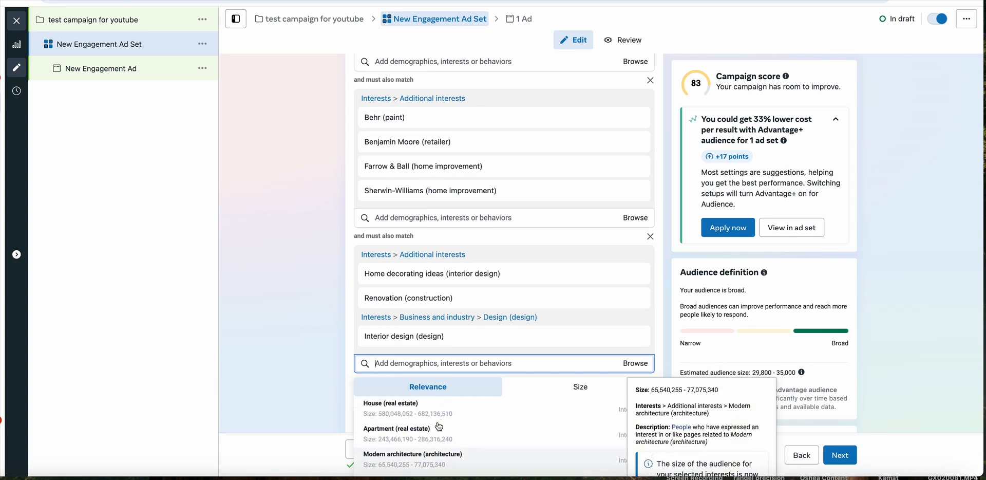
pyautogui.scroll(-8, 439, 427)
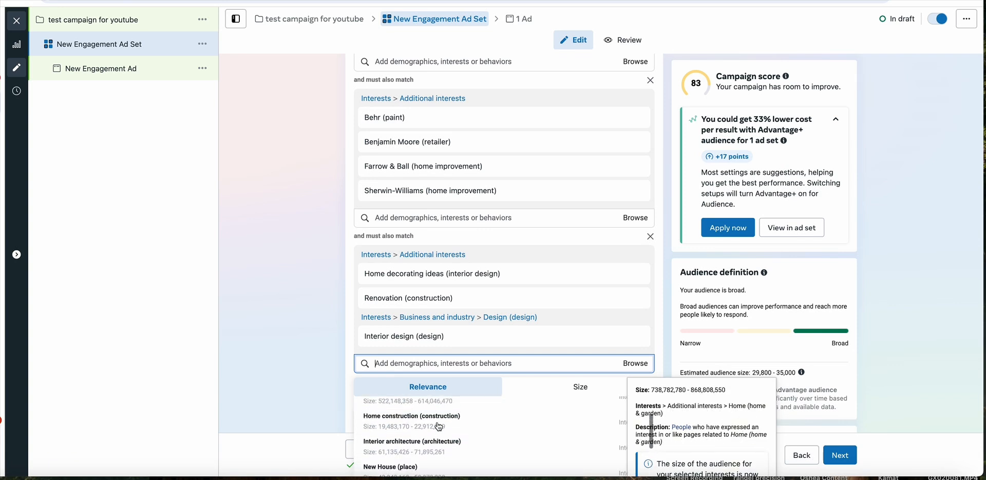
pyautogui.scroll(3, 440, 426)
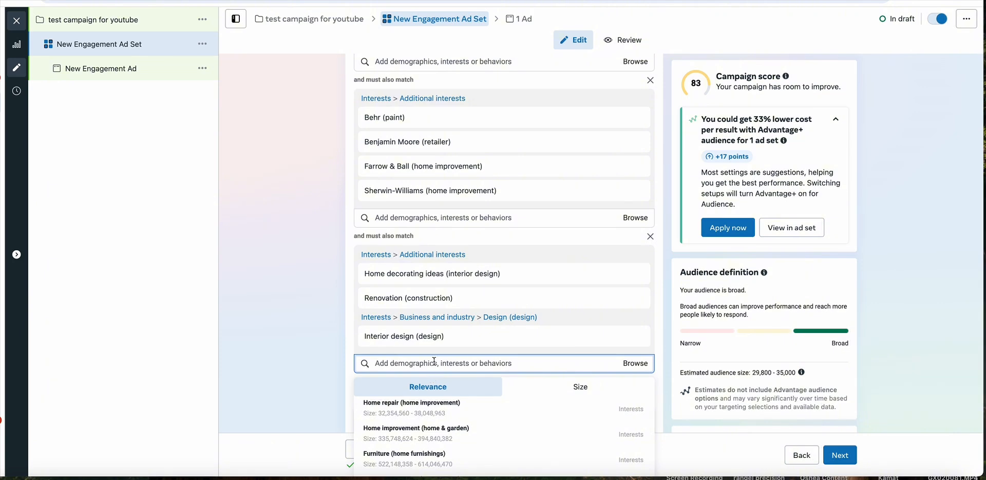
# - Search the second must-also-match group for home and look through the matching demographics and interests
pyautogui.write('home')
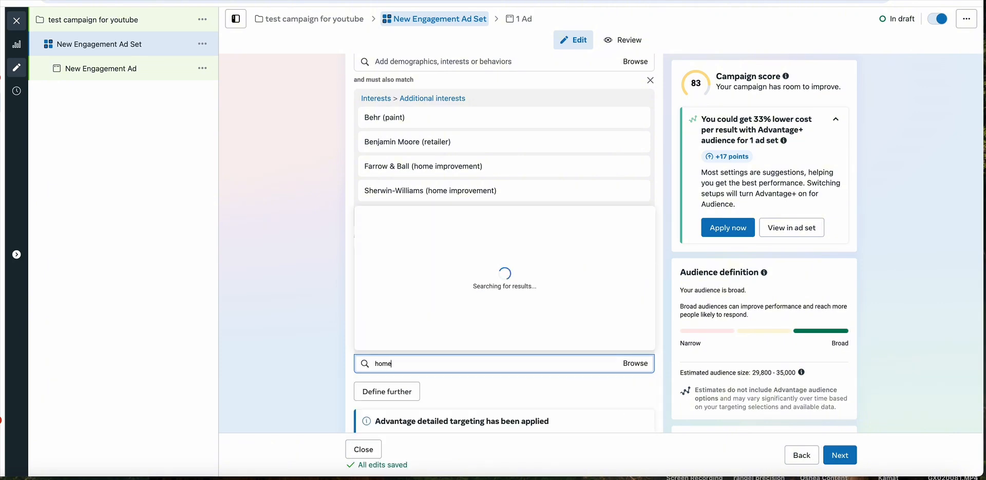
pyautogui.scroll(-1, 467, 281)
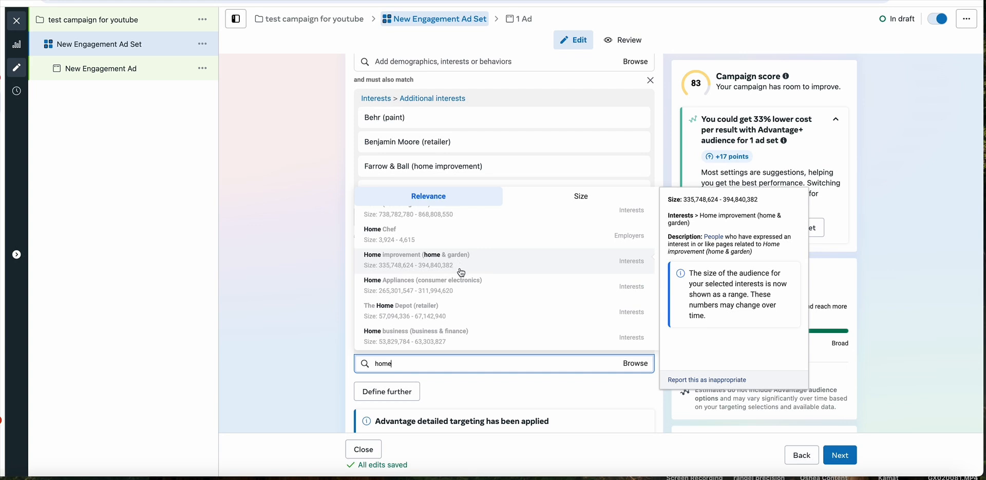
pyautogui.scroll(-5, 447, 306)
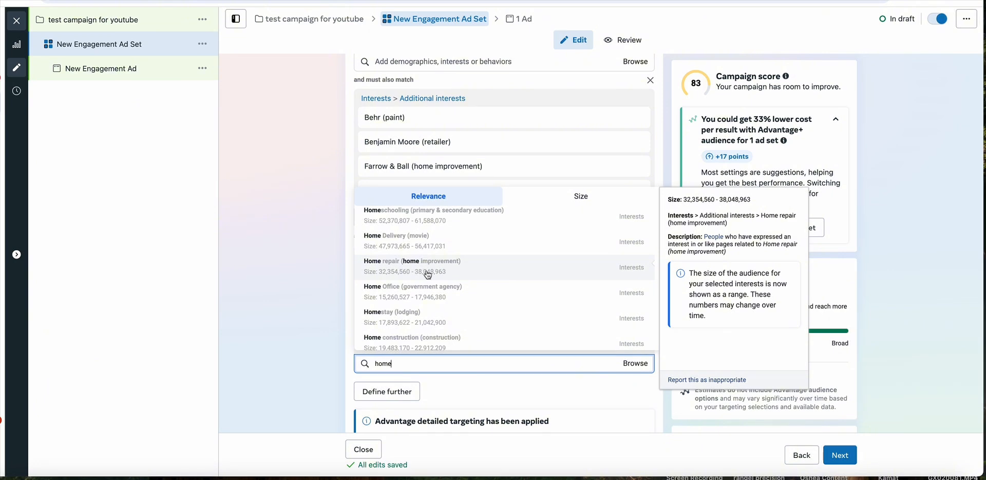
pyautogui.scroll(-1, 429, 277)
pyautogui.scroll(-3, 426, 328)
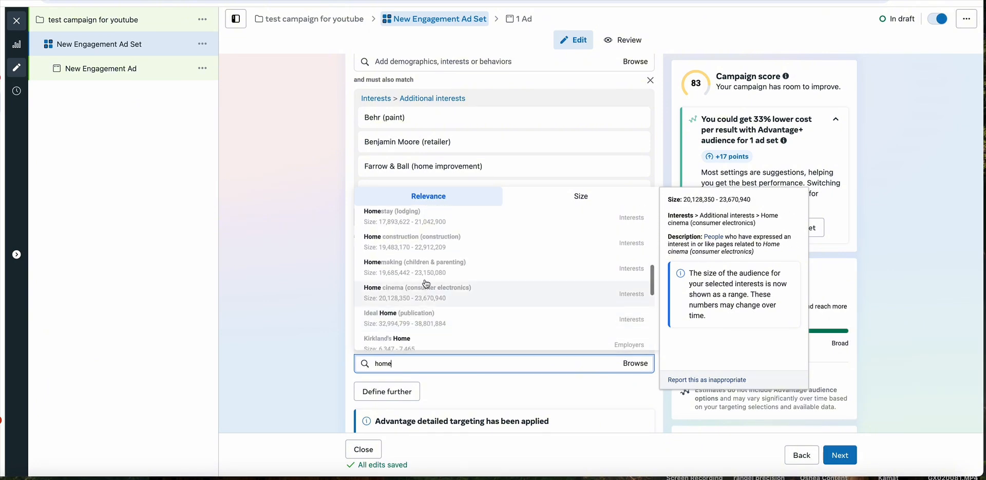
pyautogui.scroll(-2, 417, 299)
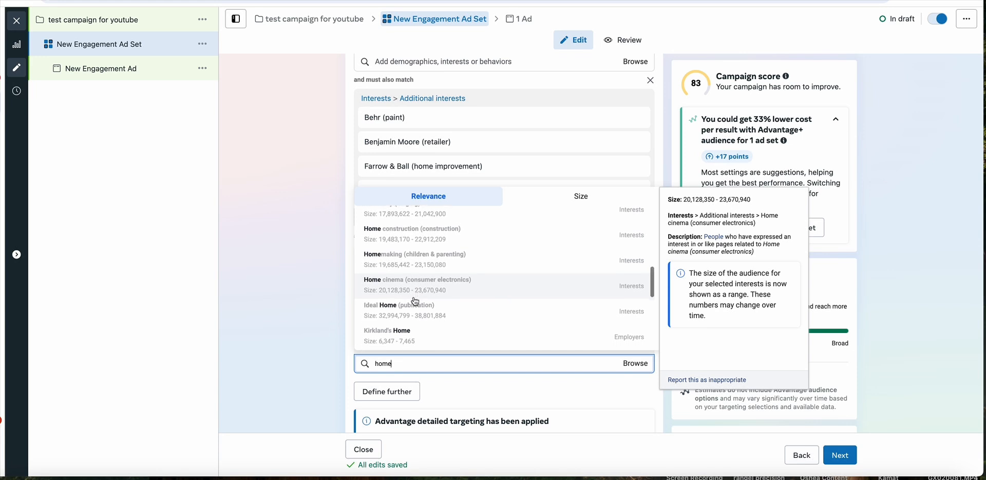
pyautogui.scroll(-4, 417, 302)
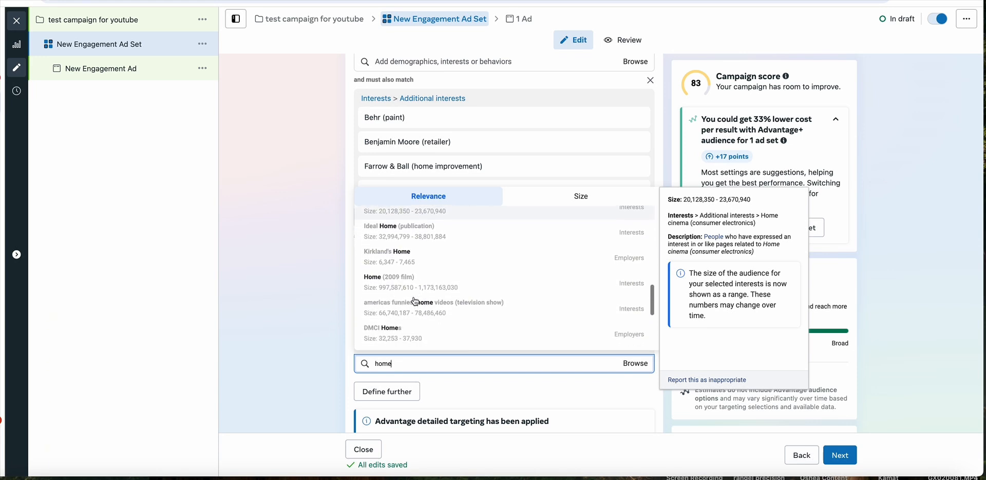
pyautogui.scroll(-4, 416, 301)
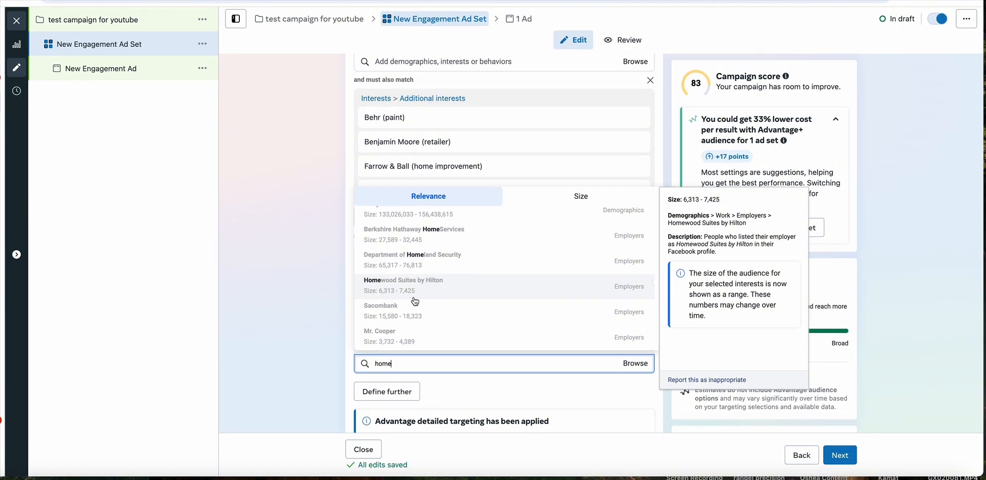
pyautogui.scroll(10, 415, 302)
pyautogui.scroll(1, 421, 267)
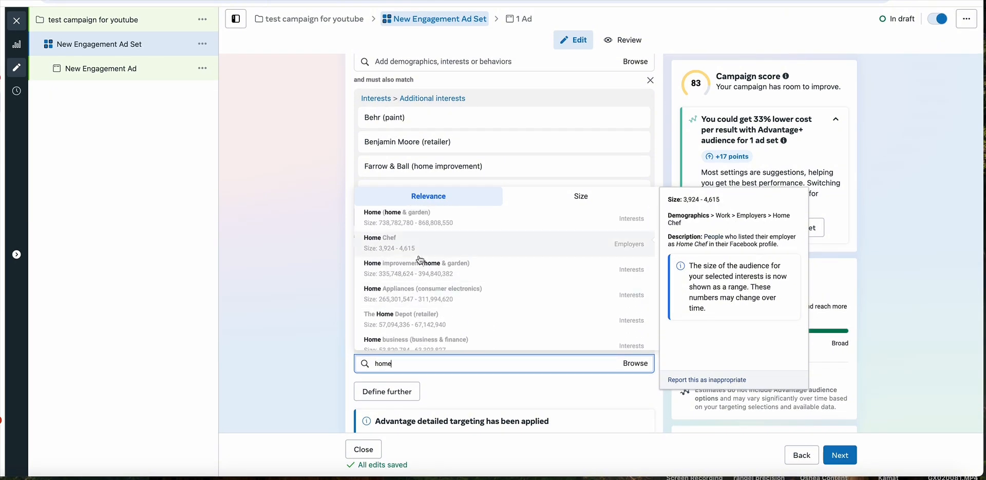
pyautogui.click(310, 210)
# - Search the second must-also-match group for interior and look through the matching design topics
pyautogui.moveTo(421, 273)
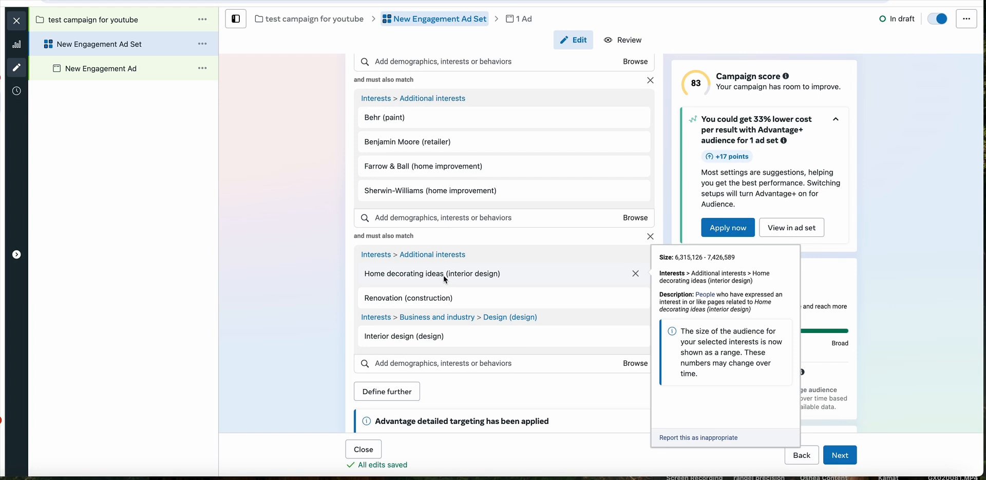
pyautogui.moveTo(413, 339)
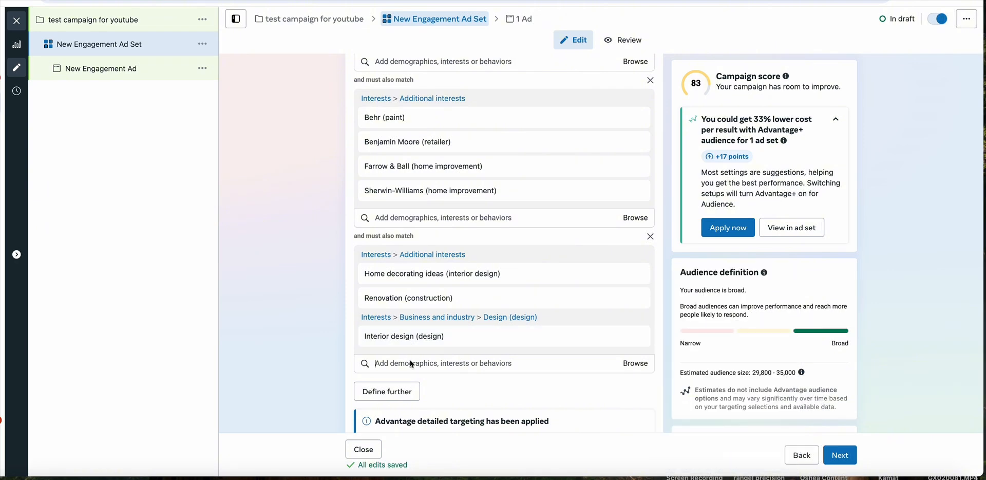
pyautogui.click(411, 362)
pyautogui.write('interior')
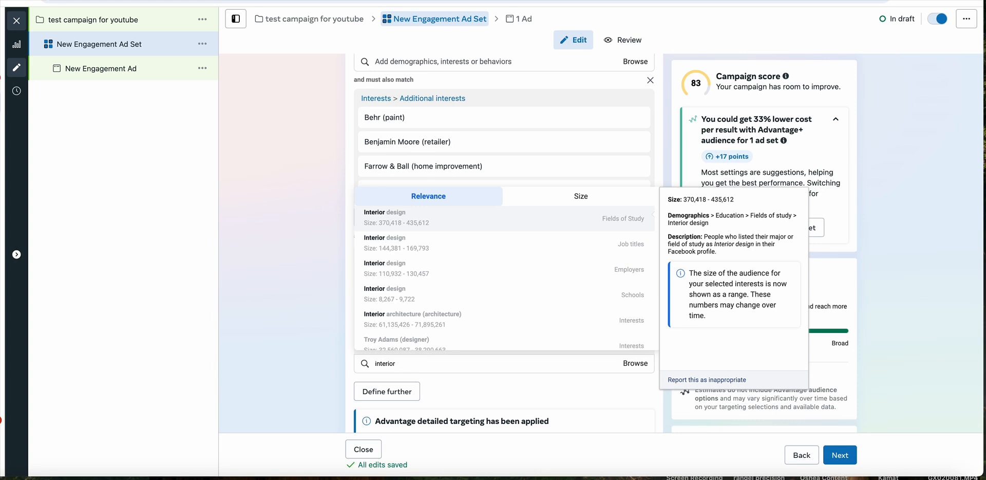
pyautogui.scroll(-2, 475, 247)
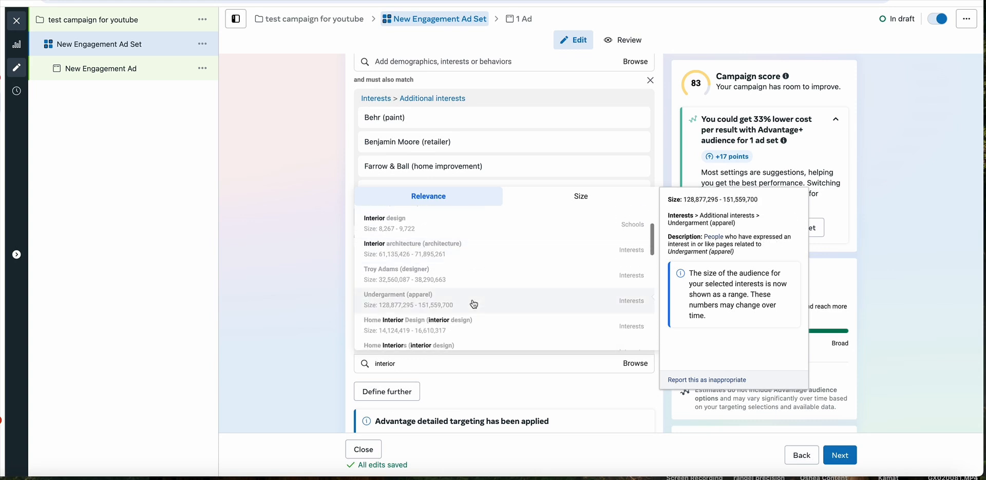
pyautogui.scroll(-2, 474, 304)
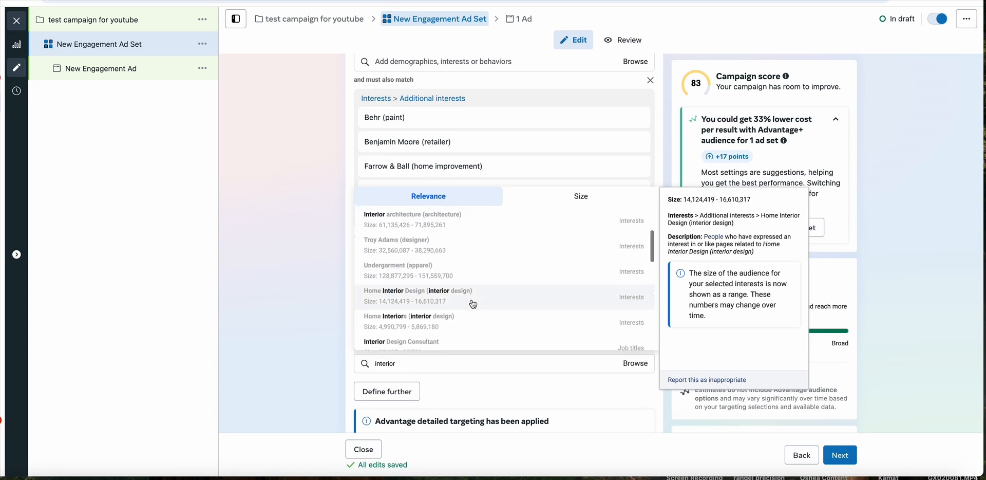
pyautogui.scroll(-2, 473, 304)
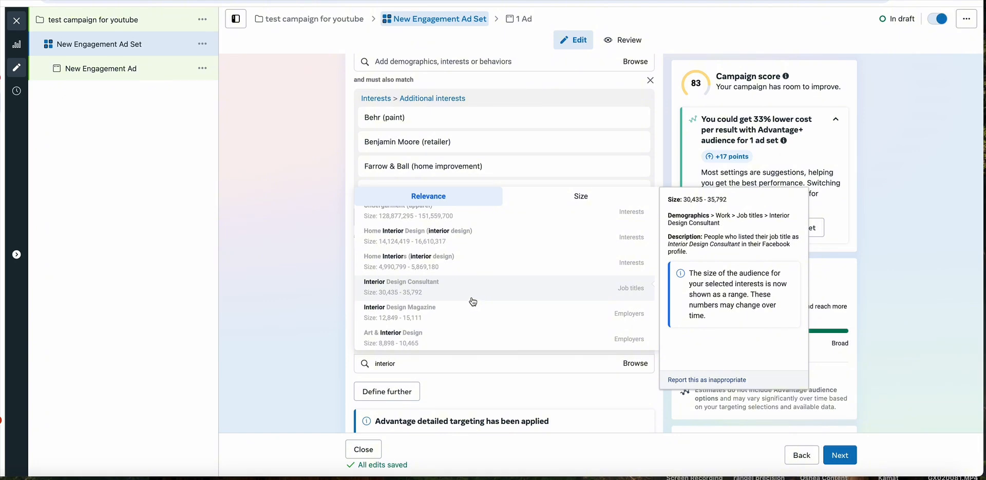
pyautogui.scroll(-3, 449, 336)
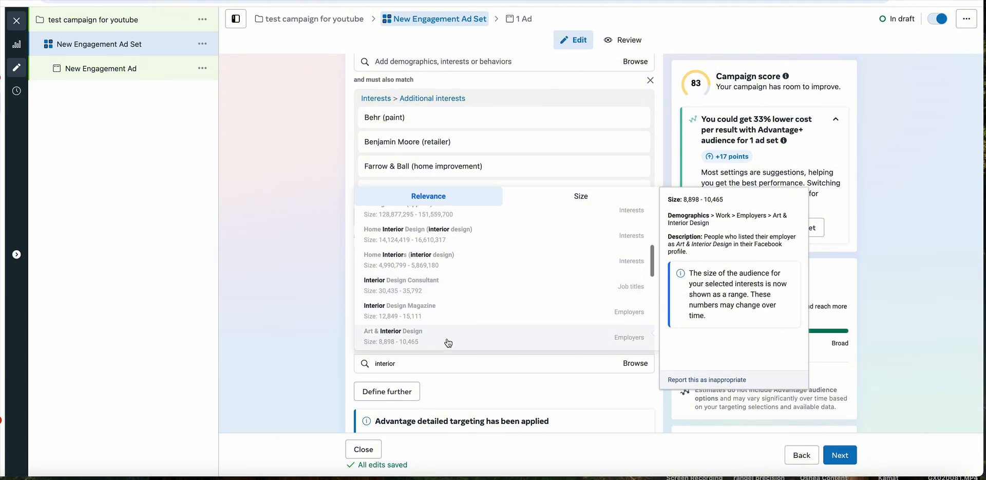
# - Search the second must-also-match group for paint and look through the matching interests and job titles
pyautogui.click(433, 364)
pyautogui.write('paint')
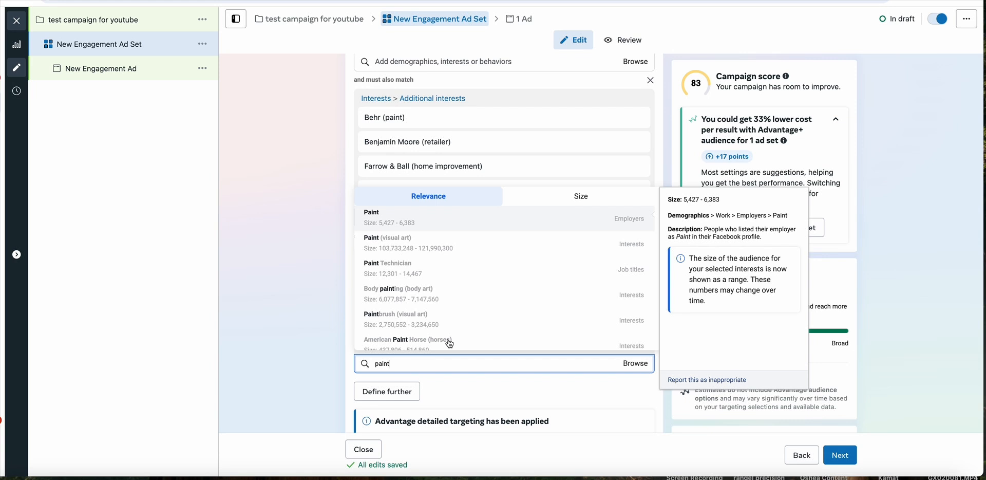
pyautogui.scroll(-5, 450, 343)
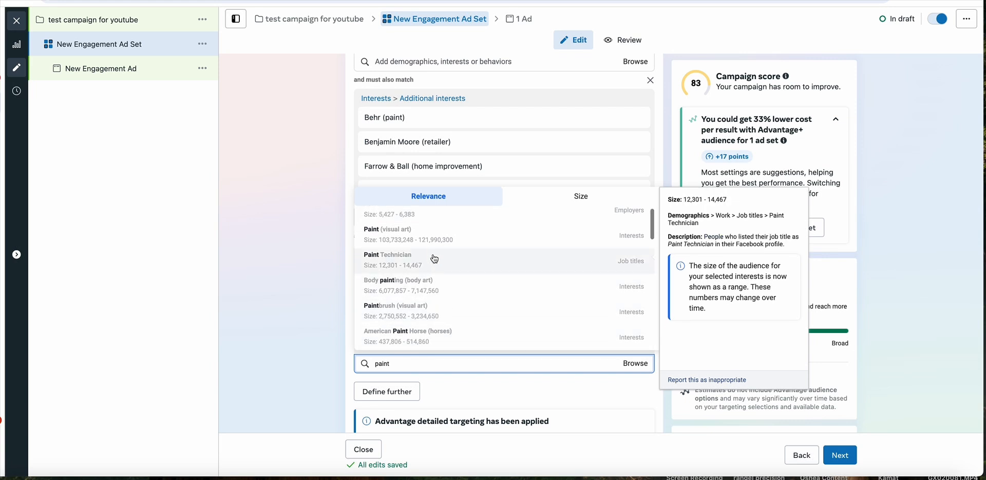
pyautogui.scroll(-5, 420, 262)
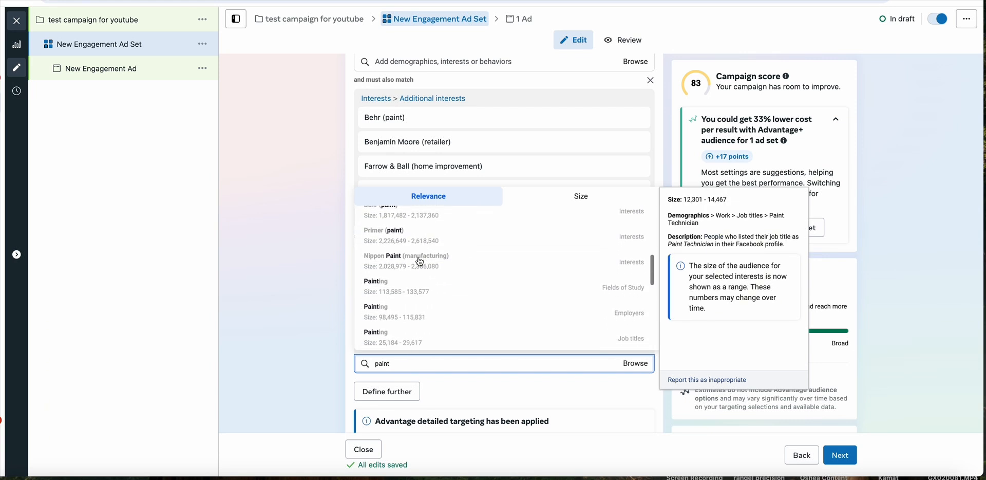
pyautogui.scroll(-2, 420, 262)
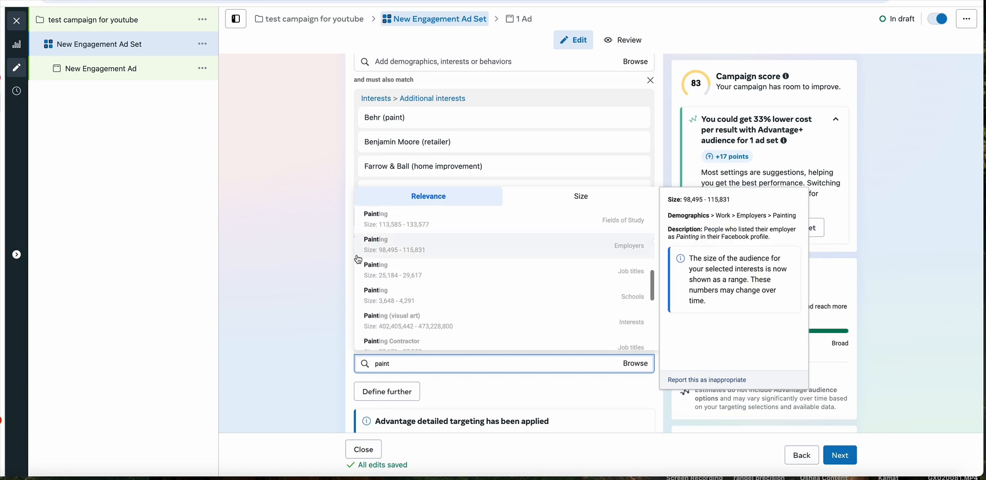
pyautogui.click(339, 257)
# - Search the second must-also-match group for home again and for house, examining the matching options for each term
pyautogui.click(396, 364)
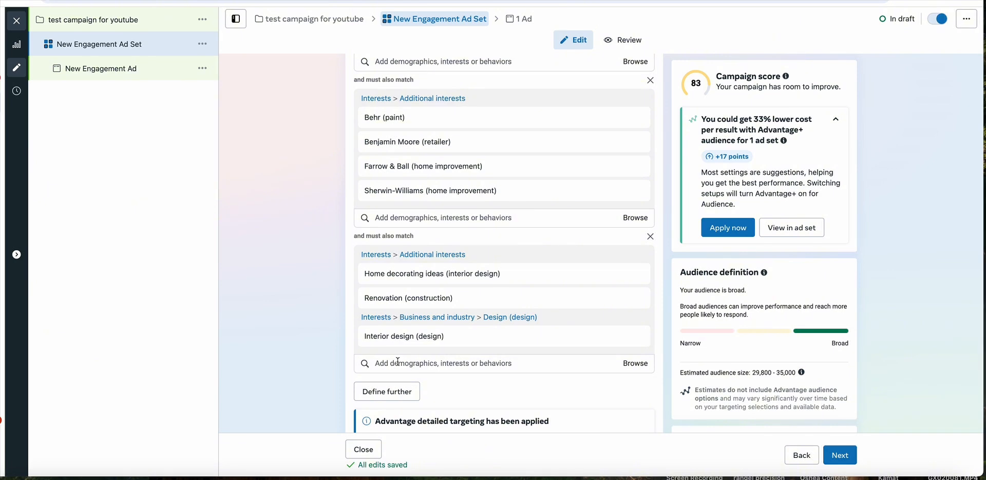
pyautogui.write('home')
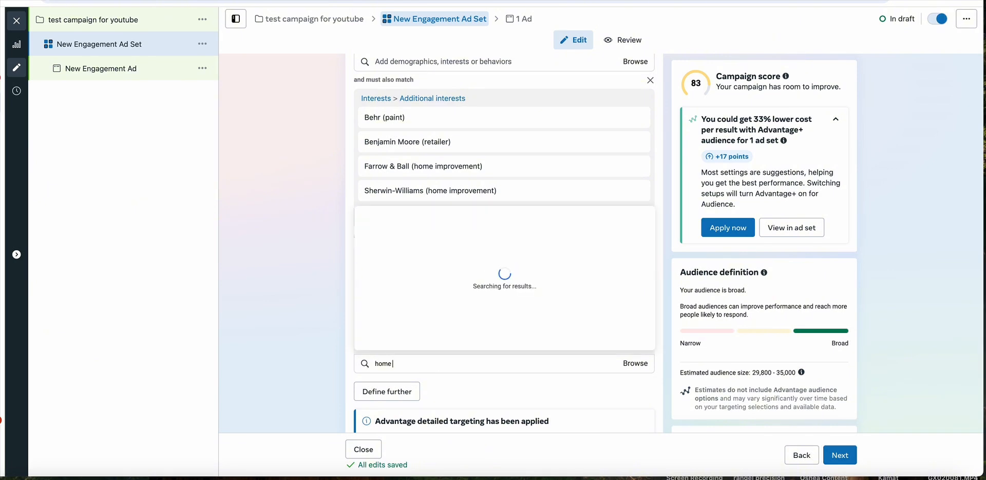
pyautogui.scroll(-1, 405, 351)
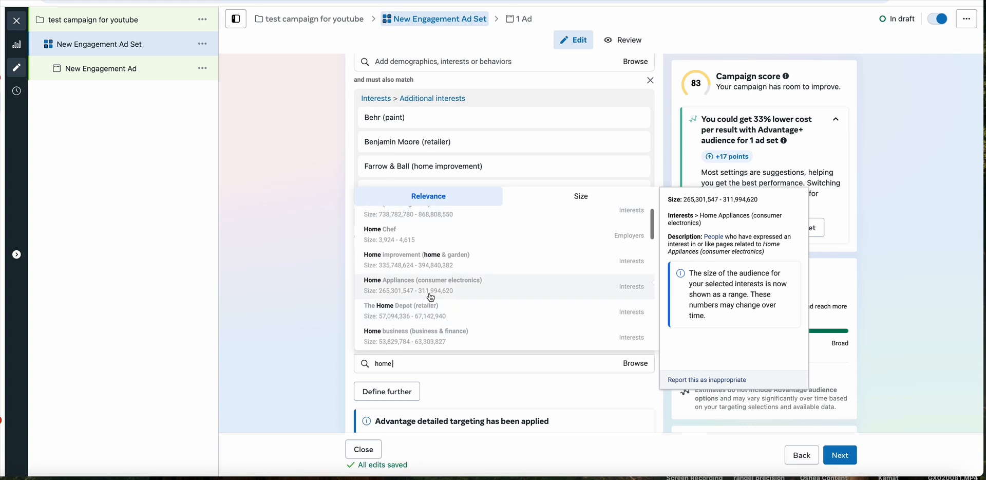
pyautogui.scroll(-3, 437, 287)
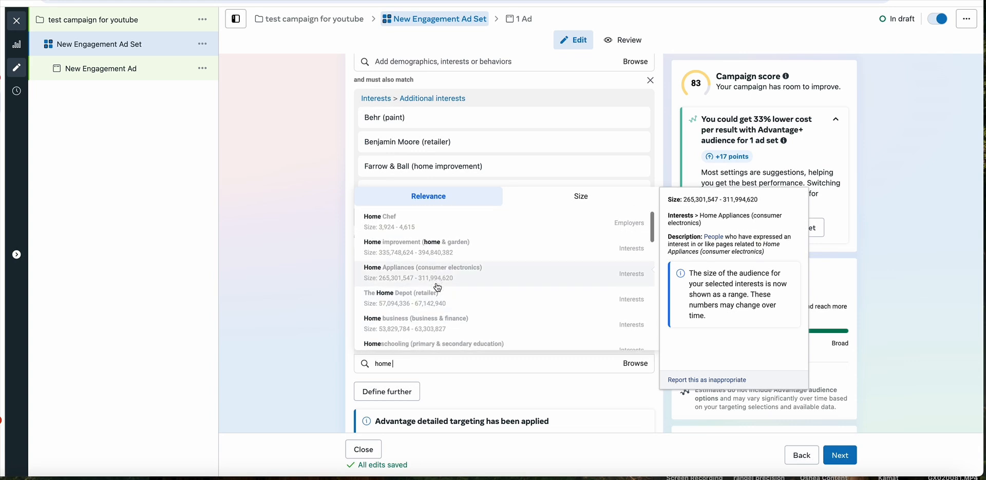
pyautogui.scroll(-1, 440, 286)
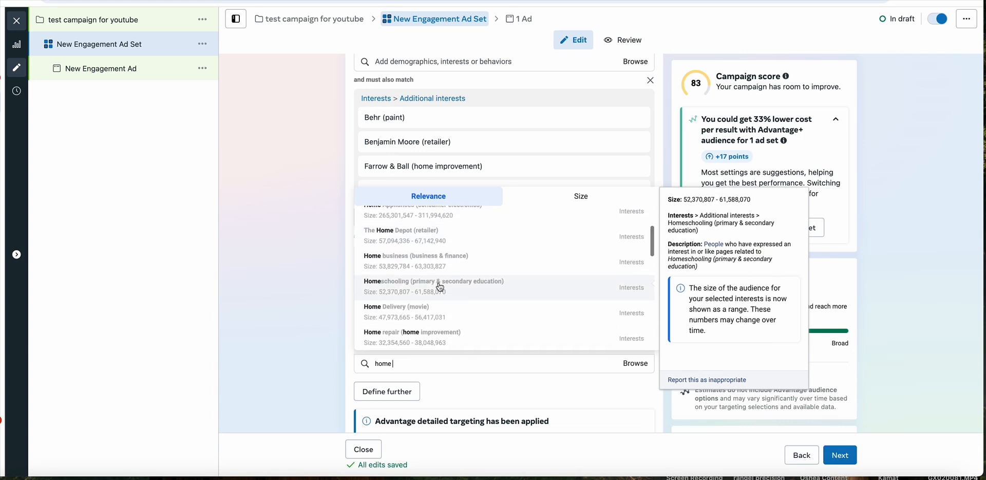
pyautogui.press('BackSpace')
pyautogui.press('BackSpace')
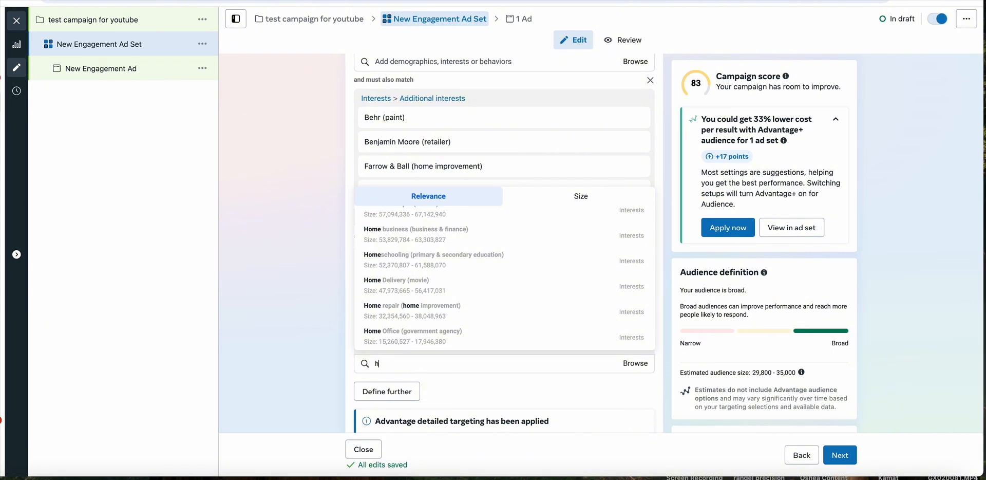
pyautogui.write('use')
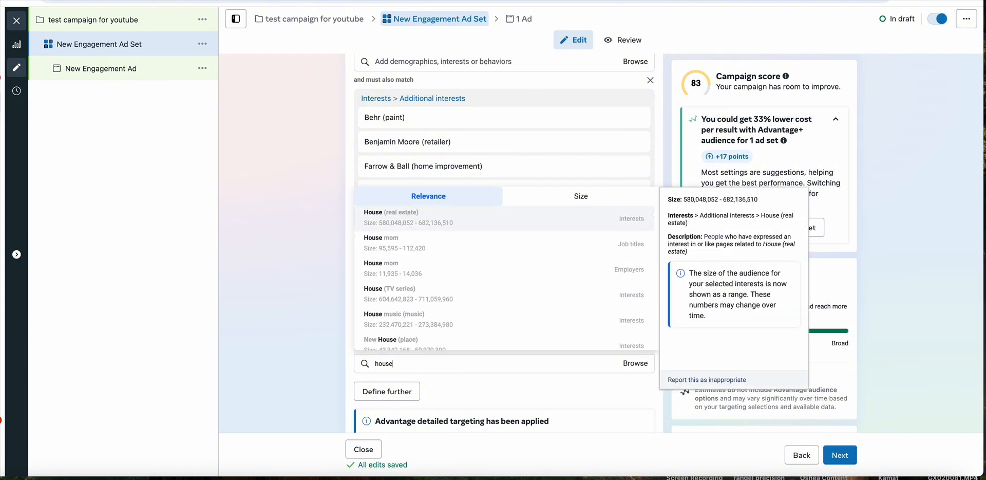
pyautogui.scroll(-1, 437, 343)
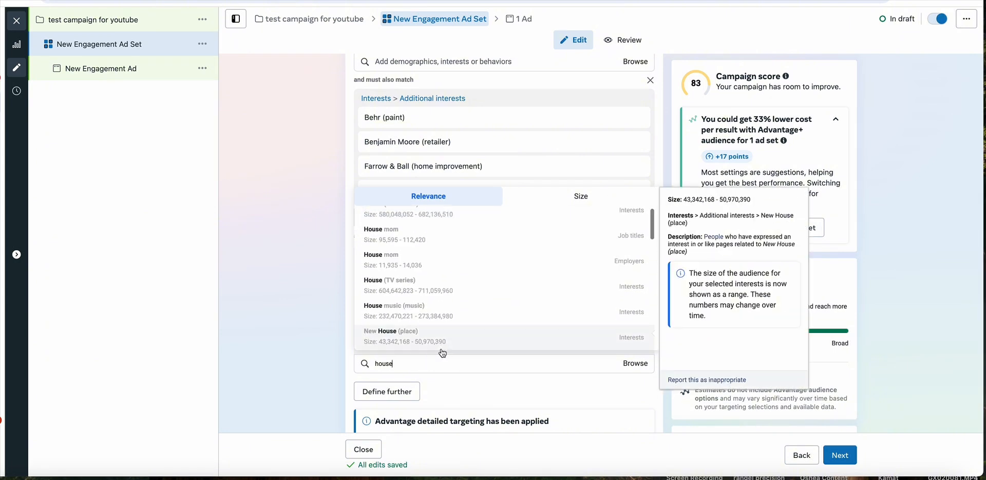
pyautogui.click(319, 254)
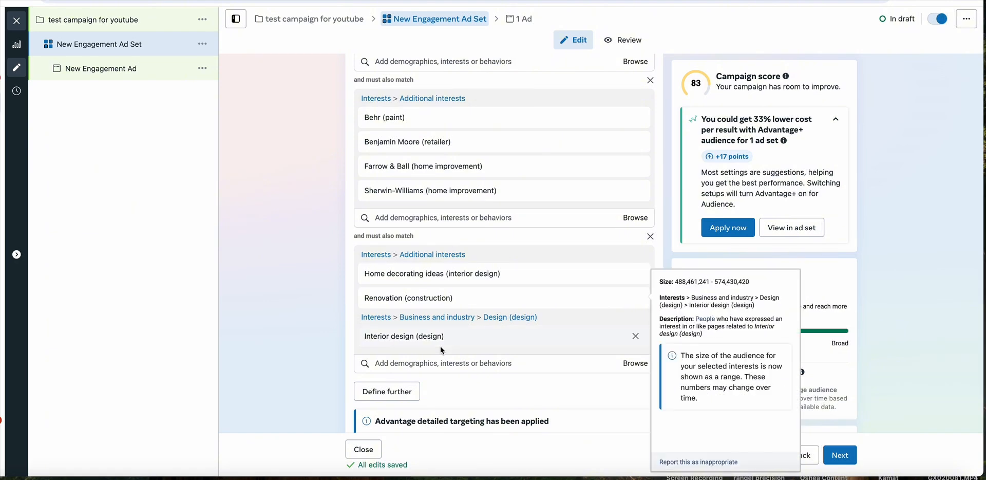
# - Search for houzz and add the interest Houzz (website) to the second must-also-match group
pyautogui.click(439, 363)
pyautogui.write('houzz')
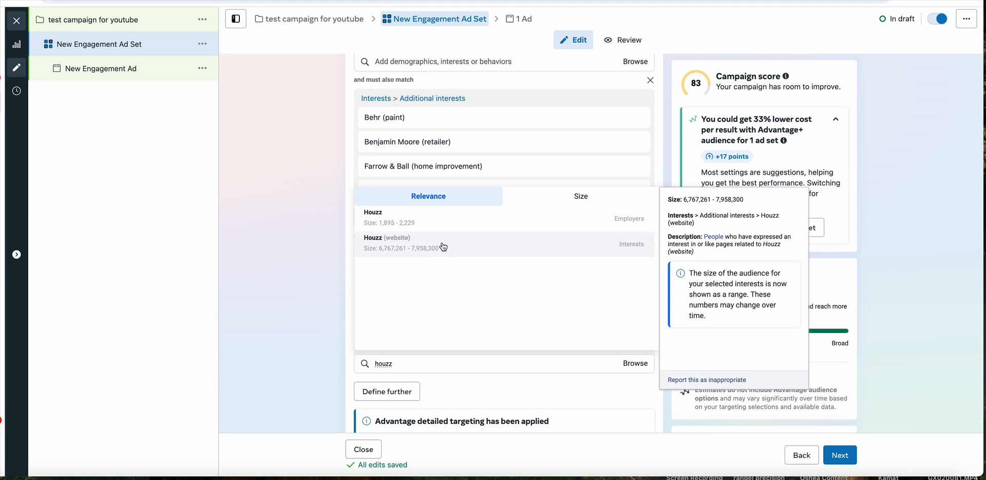
pyautogui.click(444, 248)
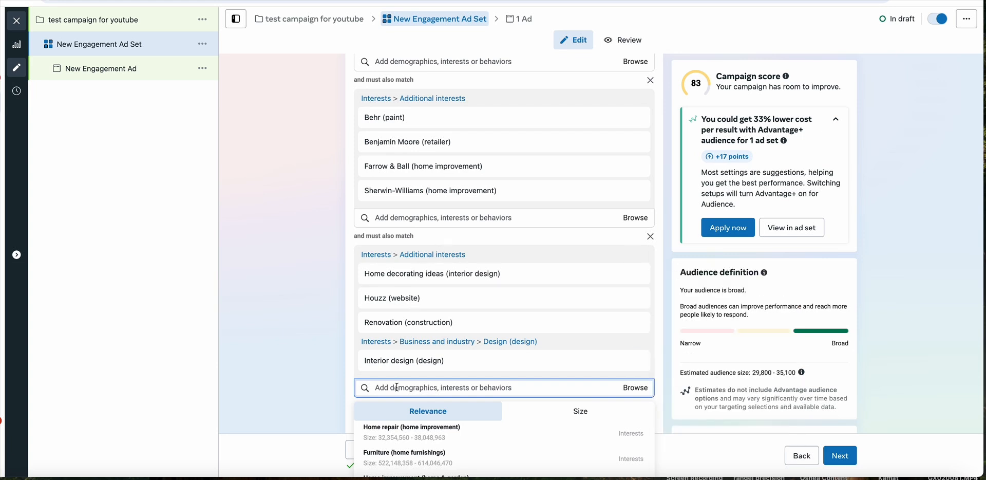
pyautogui.click(349, 370)
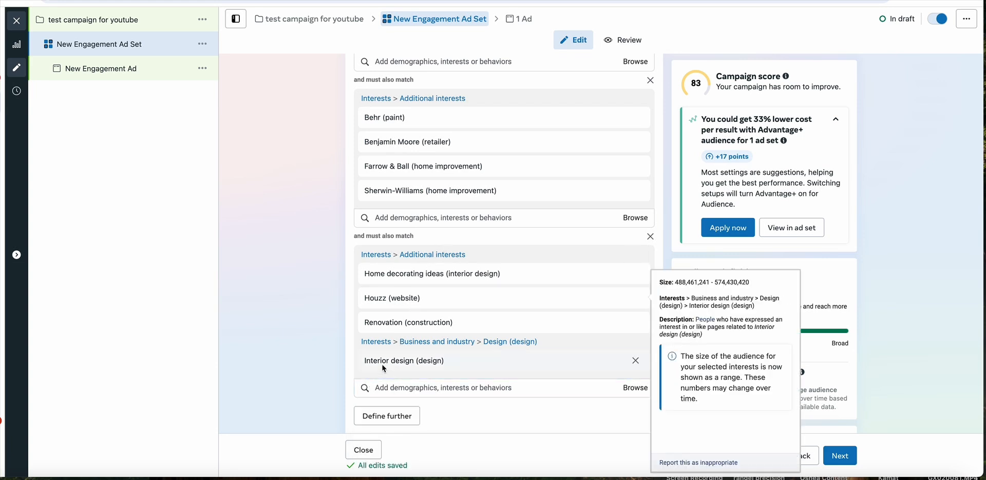
pyautogui.moveTo(393, 301)
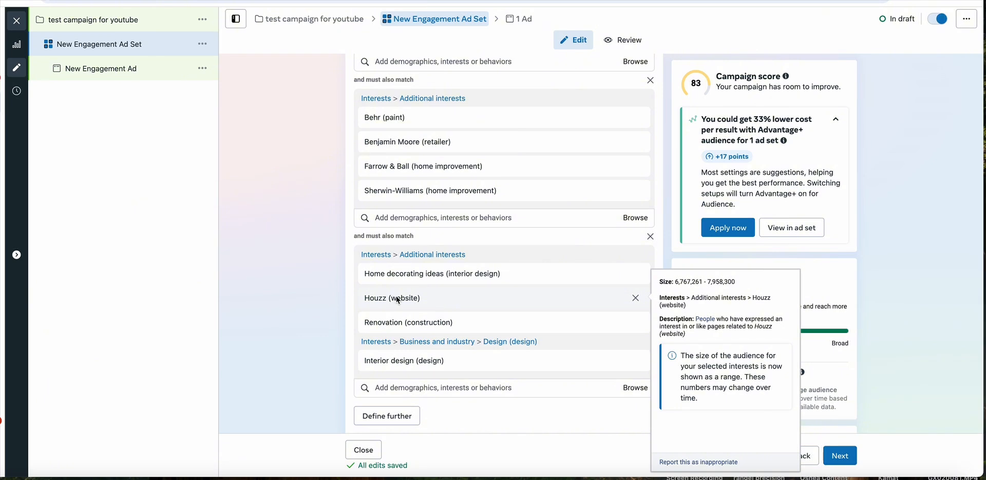
# - Search for thumbtack and add the interest Thumbtack (website) to the second must-also-match group
pyautogui.click(426, 383)
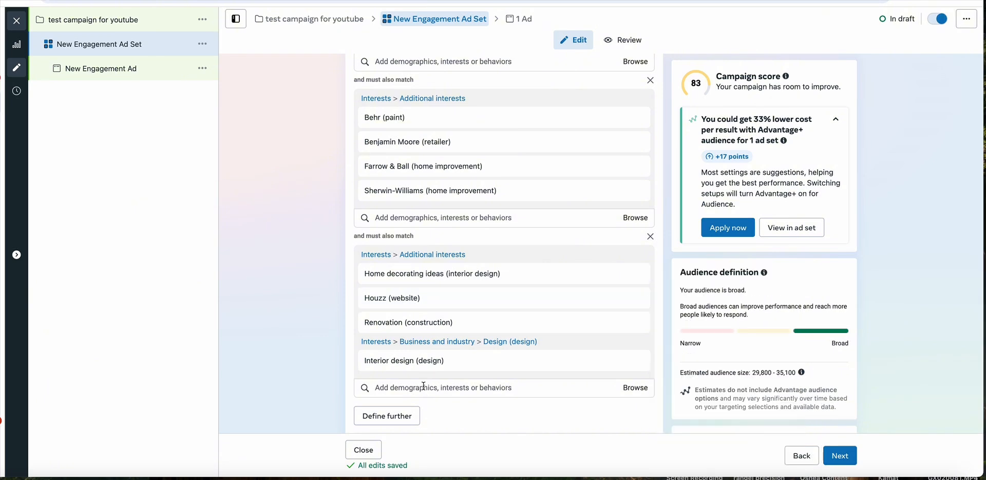
pyautogui.write('thumbtack')
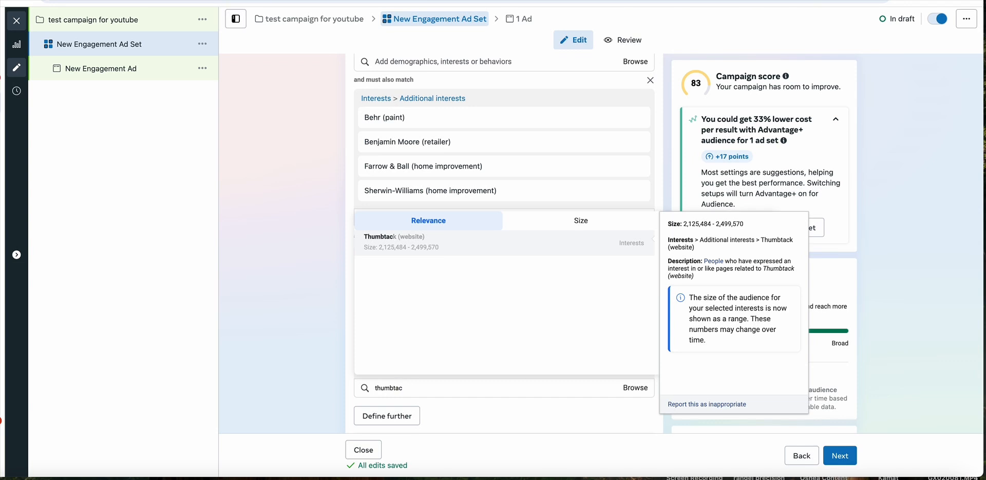
pyautogui.click(424, 245)
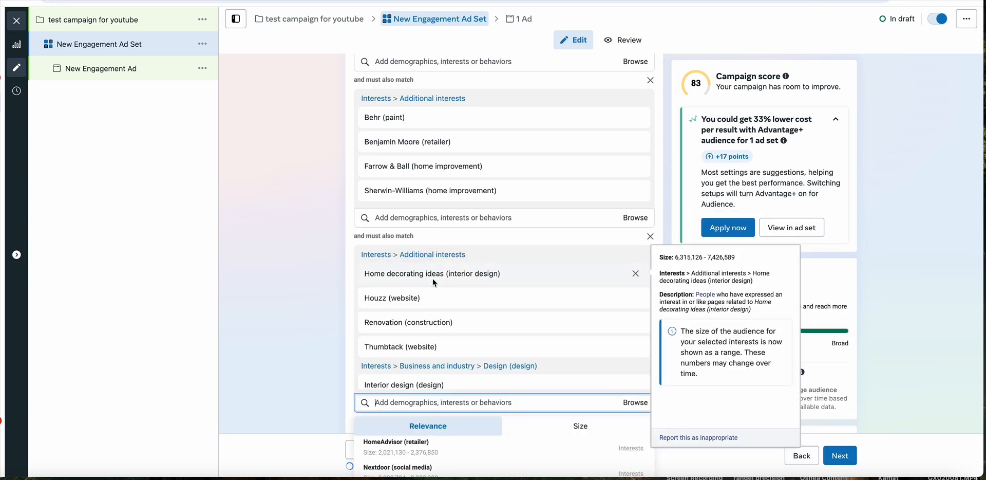
# - Review the interests in the include group and both must-also-match groups against the estimated audience size
pyautogui.moveTo(427, 347)
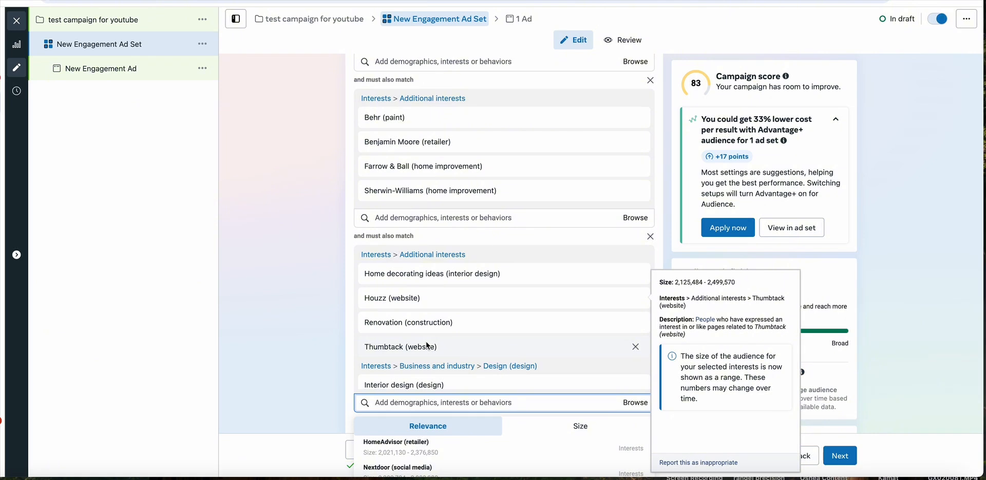
pyautogui.click(345, 323)
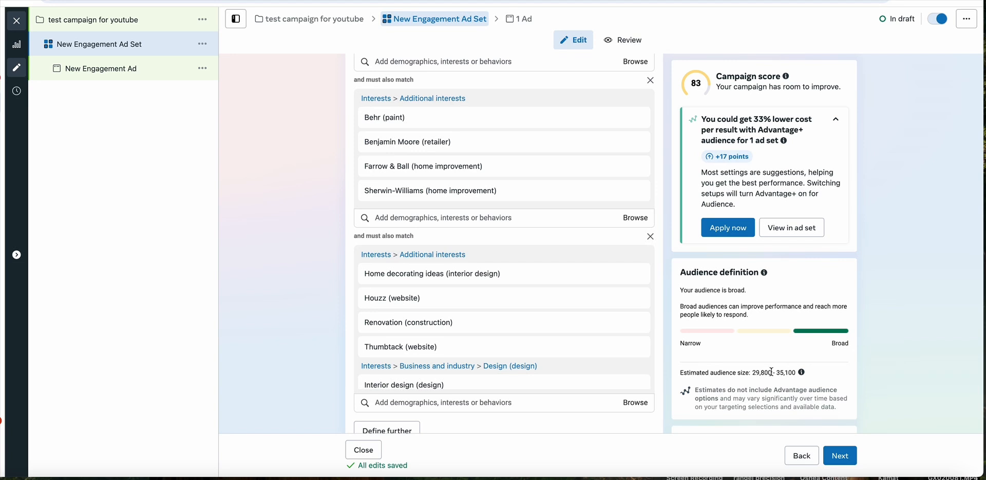
pyautogui.moveTo(481, 356)
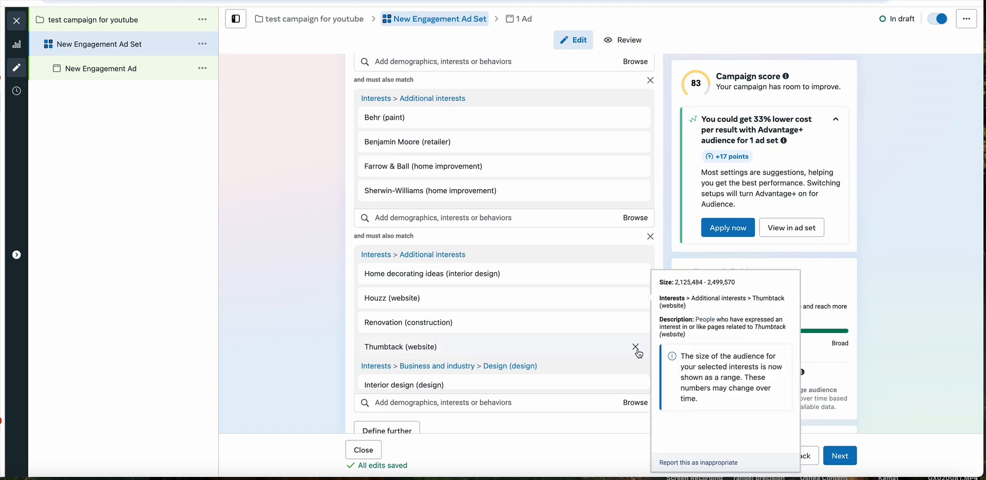
pyautogui.scroll(-1, 637, 350)
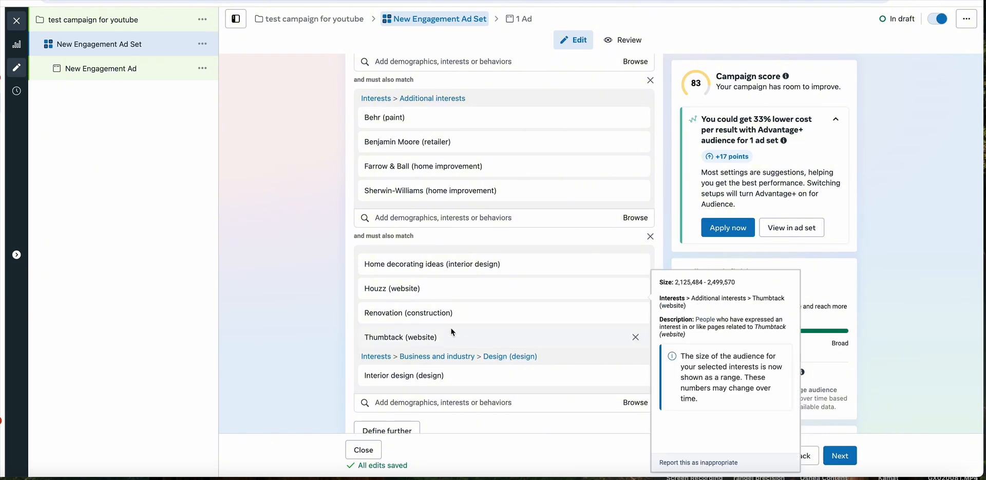
pyautogui.scroll(1, 493, 264)
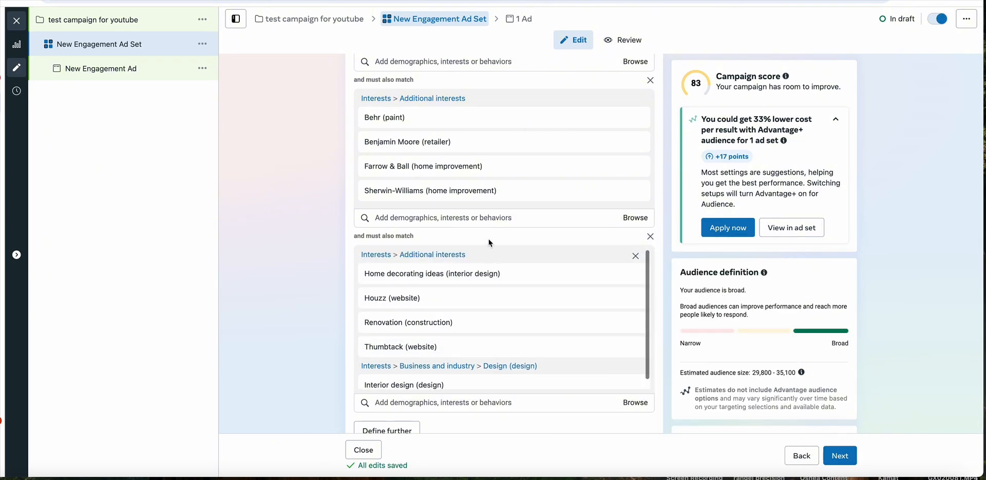
pyautogui.scroll(8, 473, 181)
pyautogui.scroll(-4, 442, 247)
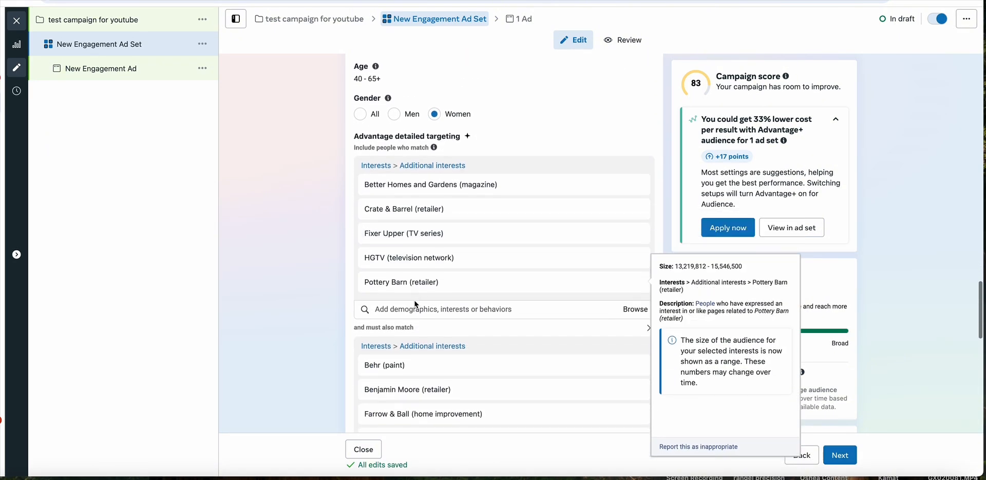
# - Remove the second must-also-match group containing the home decorating, Houzz, renovation, Thumbtack and interior design interests
pyautogui.scroll(-5, 414, 350)
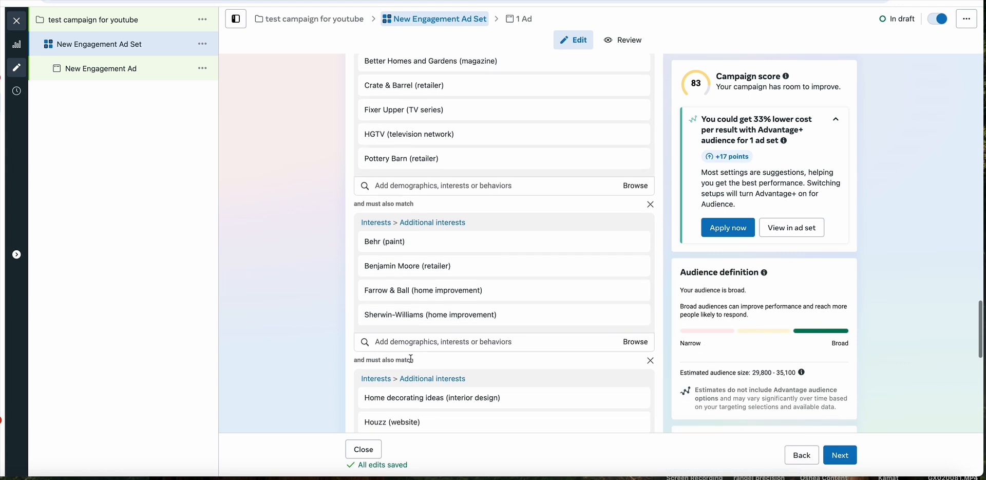
pyautogui.scroll(-1, 403, 397)
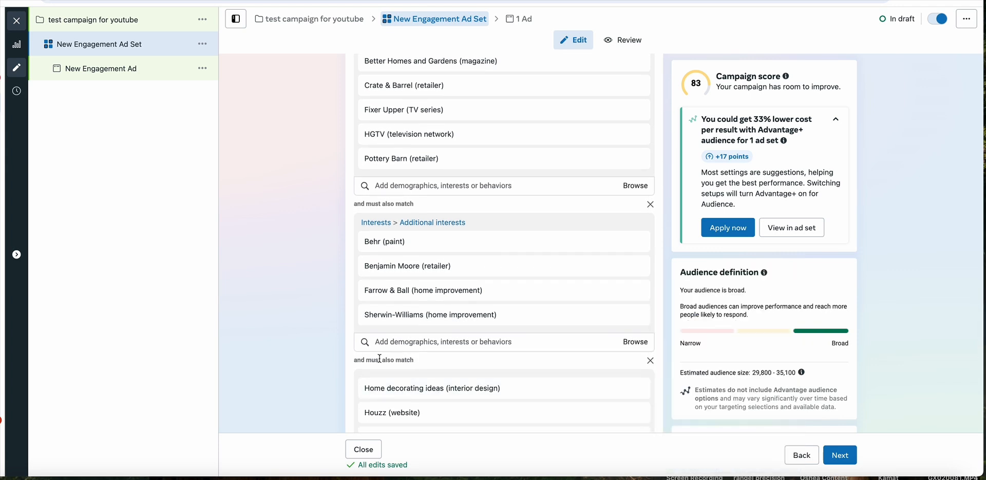
pyautogui.scroll(-4, 352, 340)
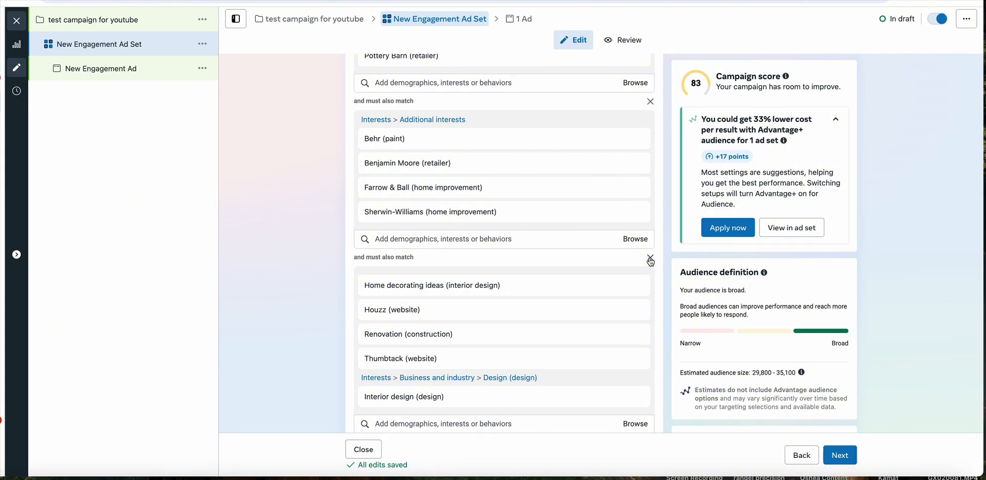
pyautogui.click(651, 258)
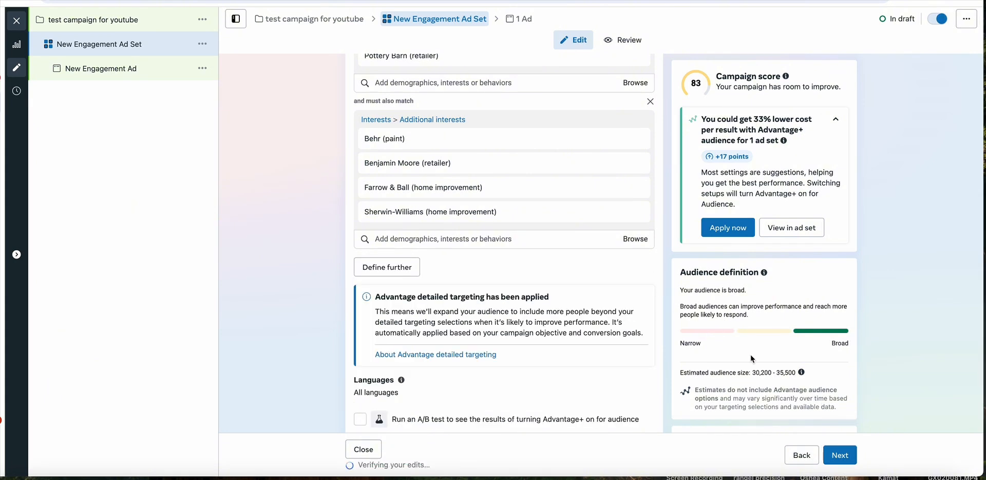
# - Review the ad set's location, age, gender and remaining interest groups together with the estimated audience size
pyautogui.scroll(5, 458, 268)
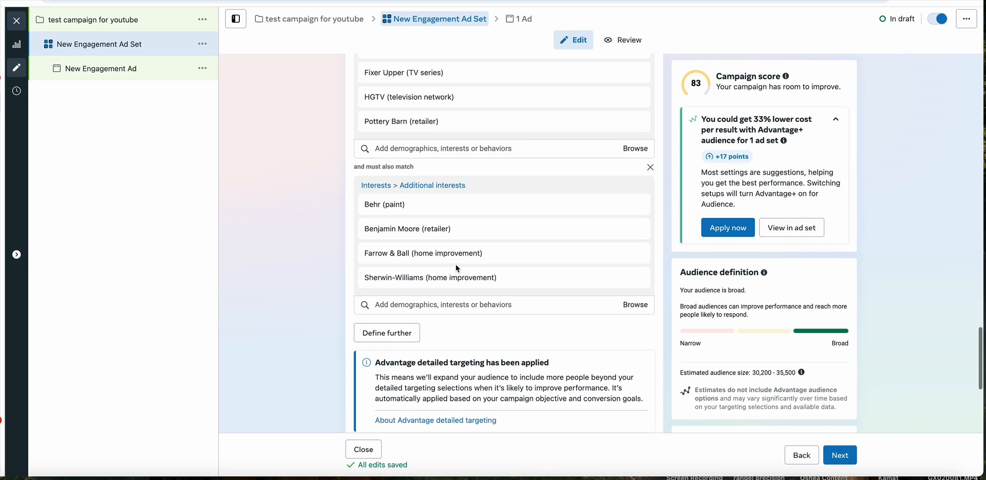
pyautogui.scroll(1, 458, 268)
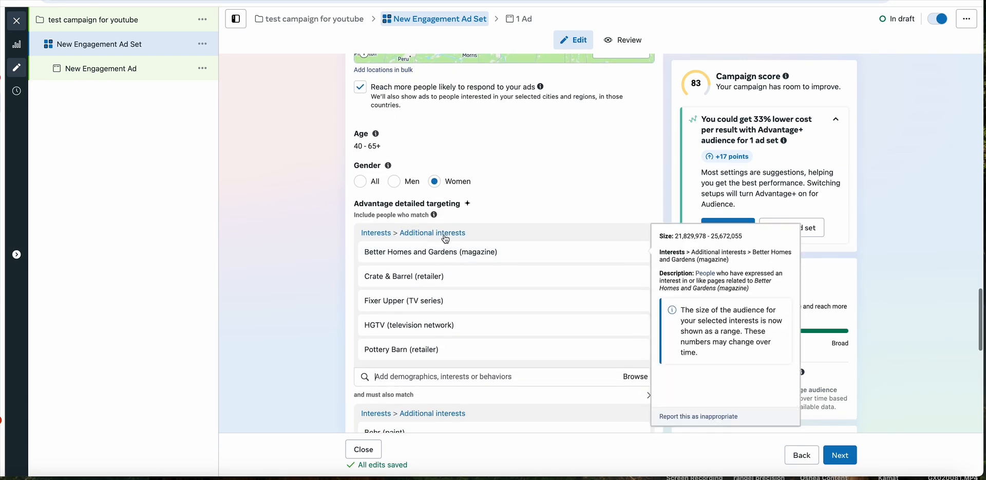
pyautogui.moveTo(411, 302)
pyautogui.scroll(-3, 433, 276)
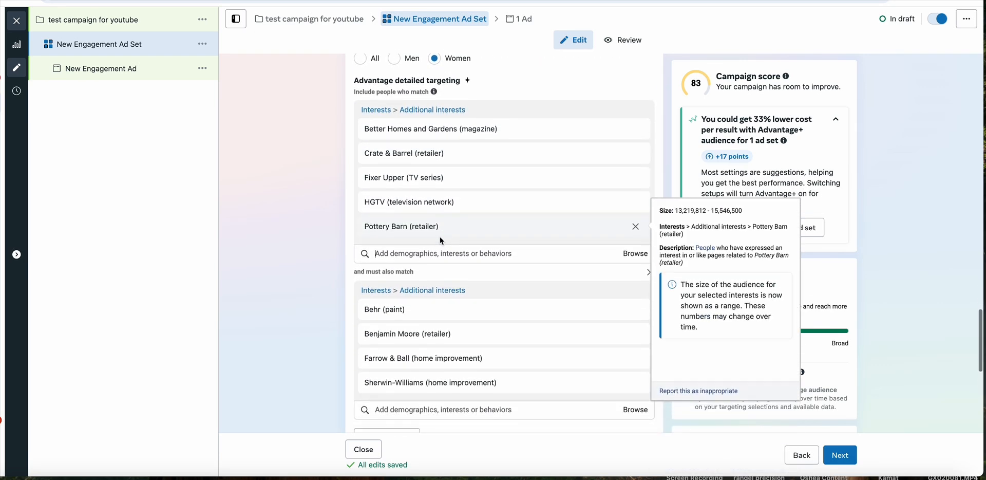
pyautogui.scroll(7, 462, 267)
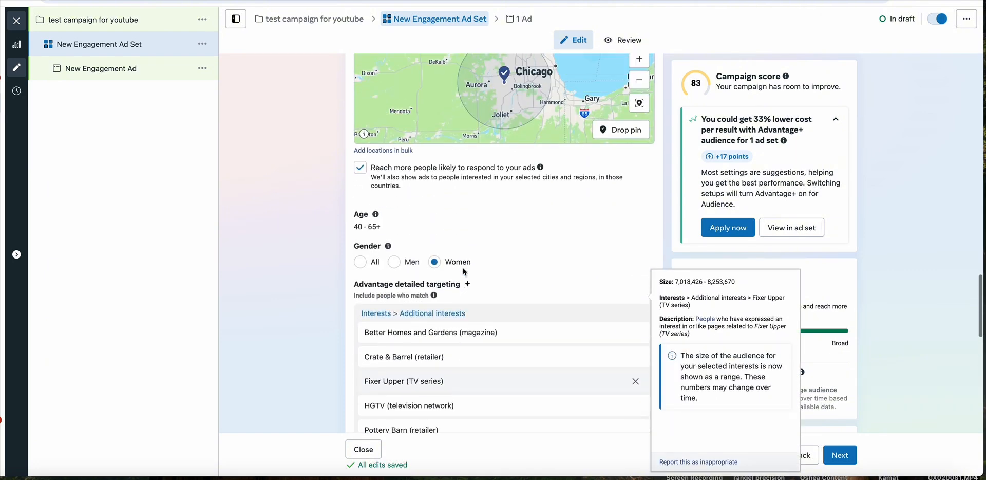
pyautogui.scroll(3, 463, 267)
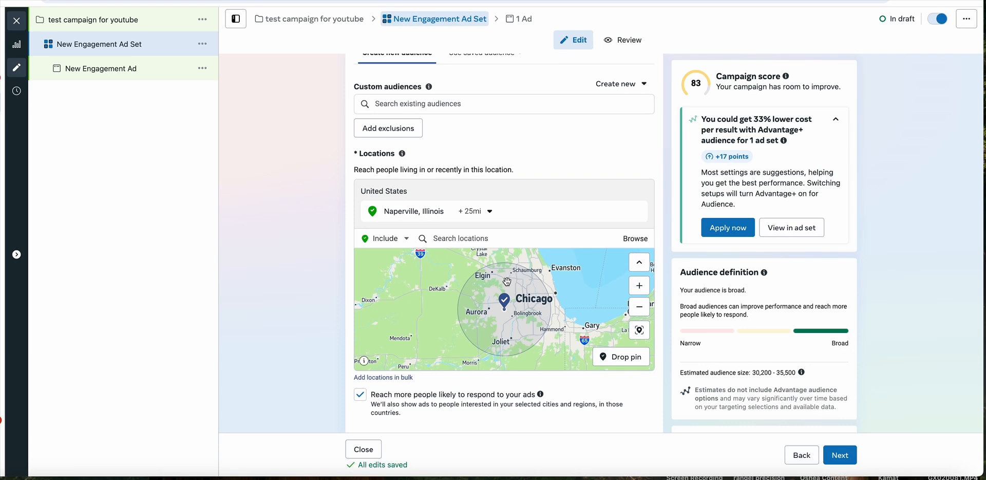
pyautogui.scroll(-3, 507, 281)
pyautogui.scroll(-2, 460, 382)
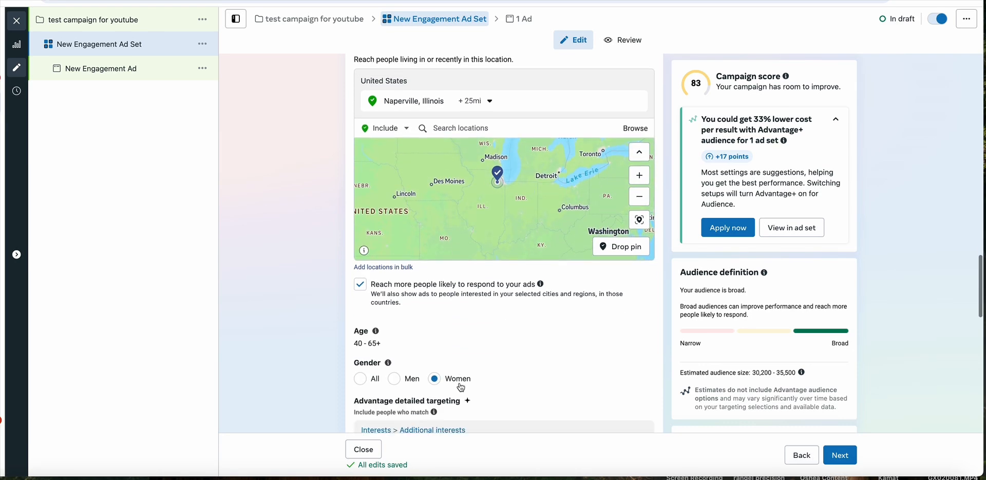
pyautogui.scroll(-5, 461, 387)
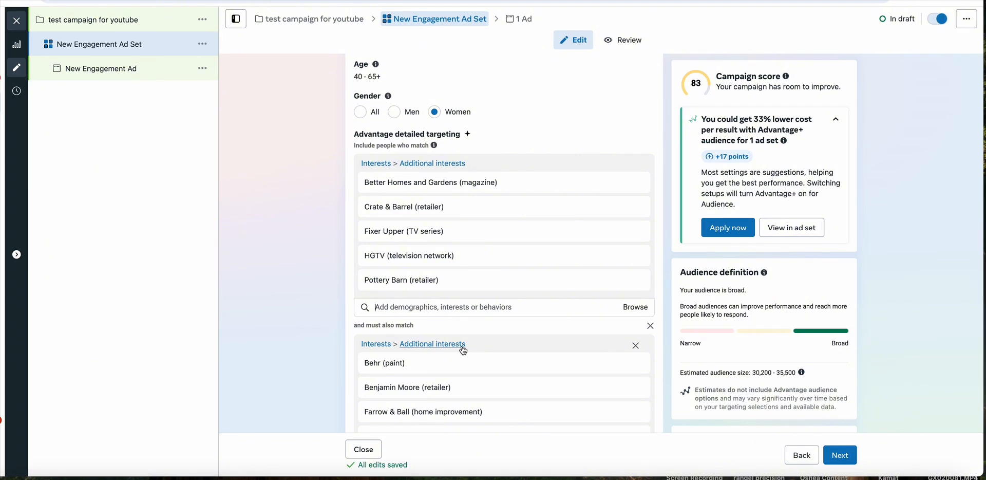
# - Clear all detailed targeting by removing the included home interests and the must-also-match group of paint brands
pyautogui.scroll(1, 462, 349)
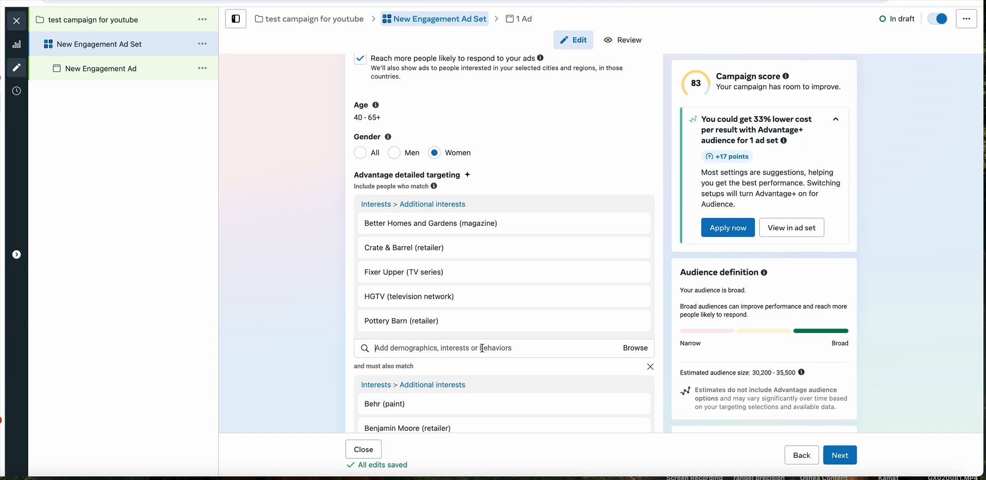
pyautogui.scroll(-5, 483, 348)
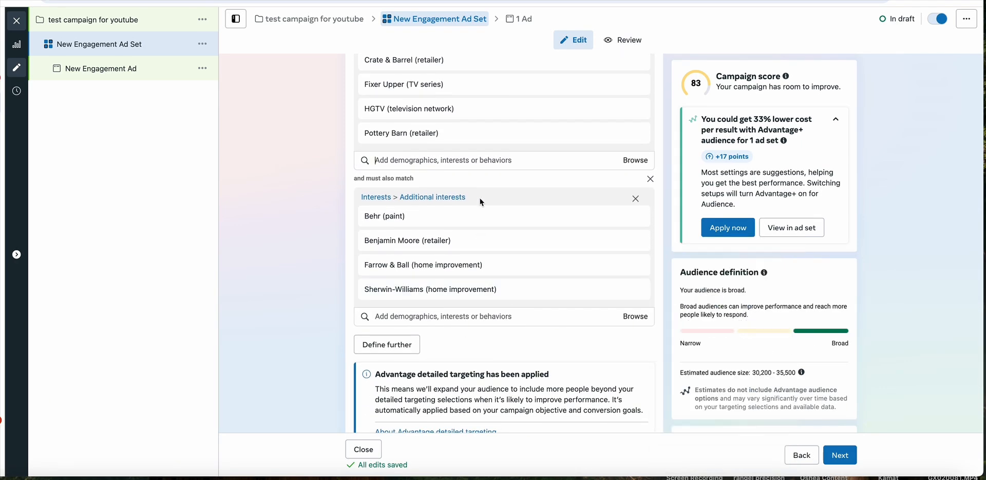
pyautogui.scroll(1, 476, 197)
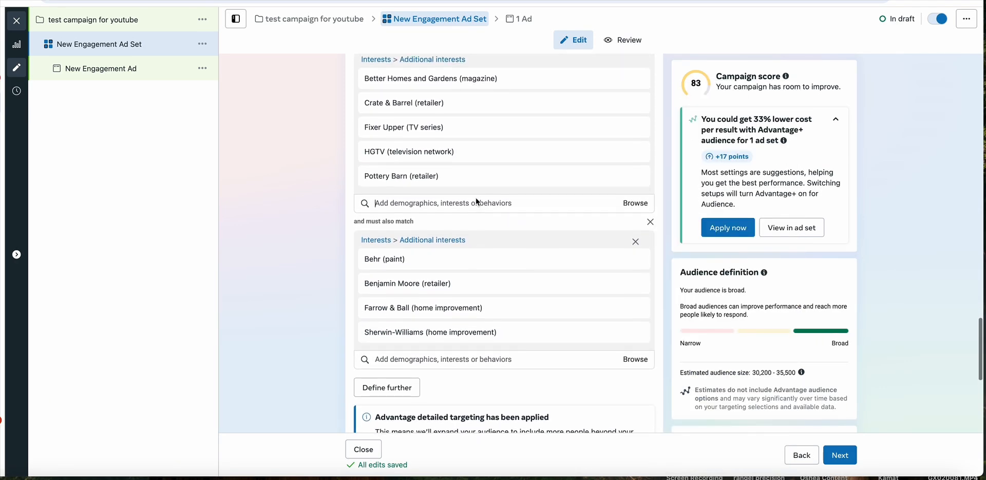
pyautogui.scroll(5, 477, 201)
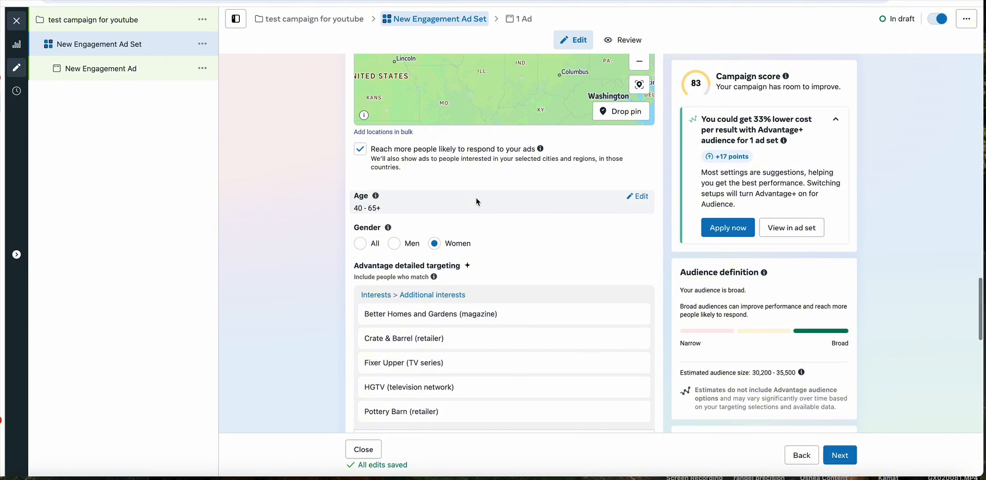
pyautogui.click(635, 298)
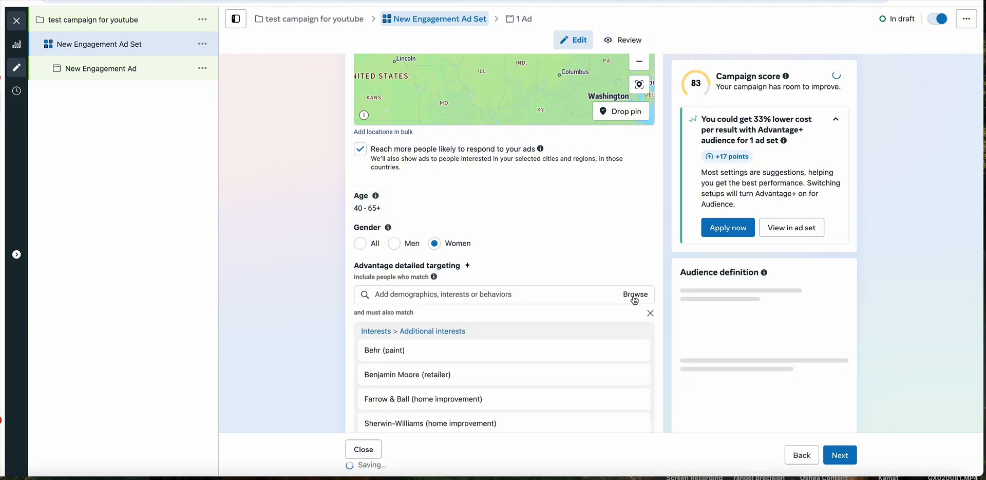
pyautogui.click(650, 314)
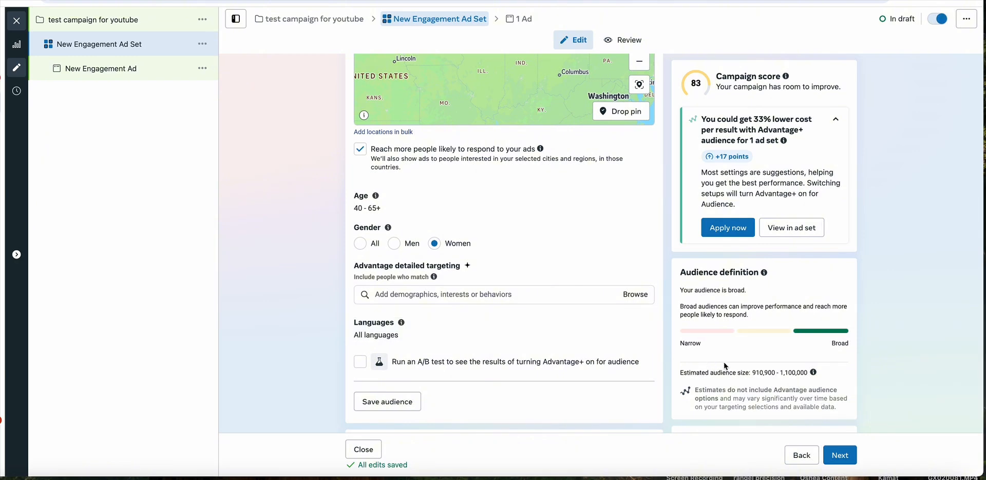
# - Browse the demographics available for detailed targeting and expand the Financial category
pyautogui.scroll(-2, 461, 271)
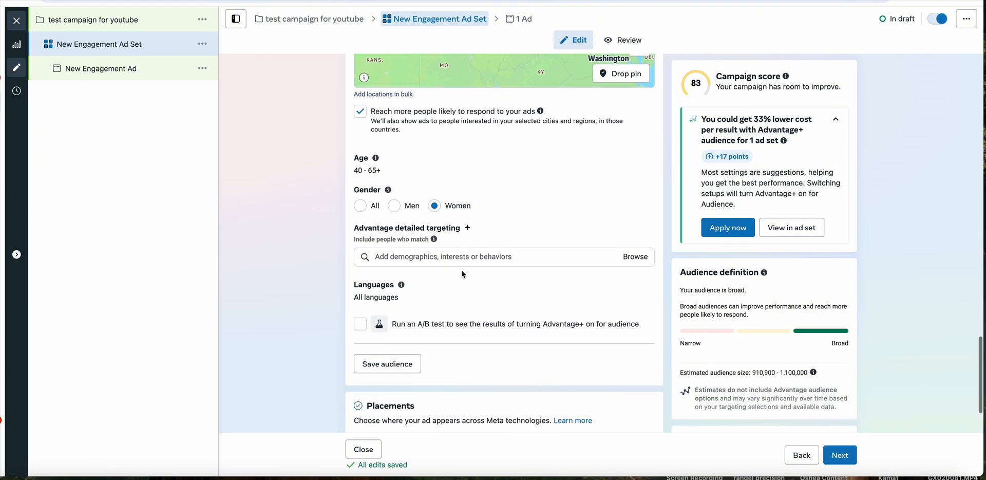
pyautogui.scroll(1, 461, 231)
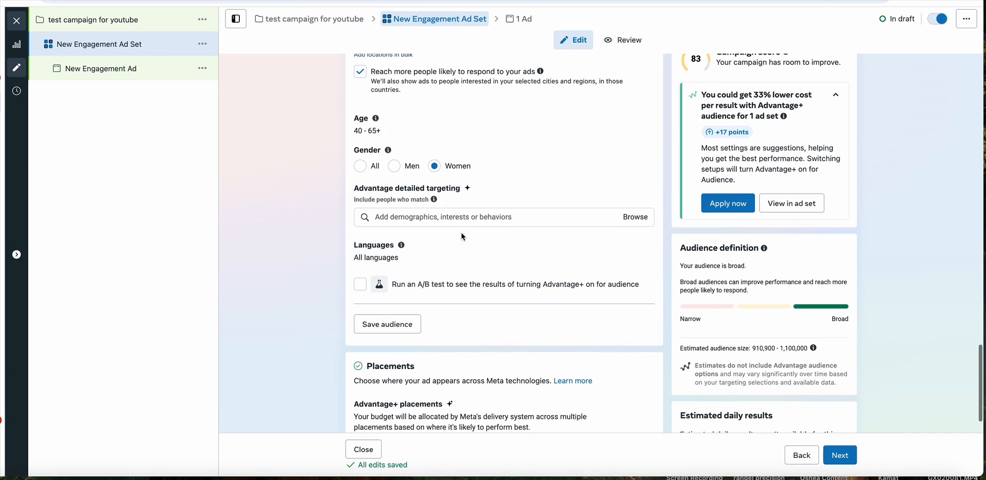
pyautogui.click(582, 224)
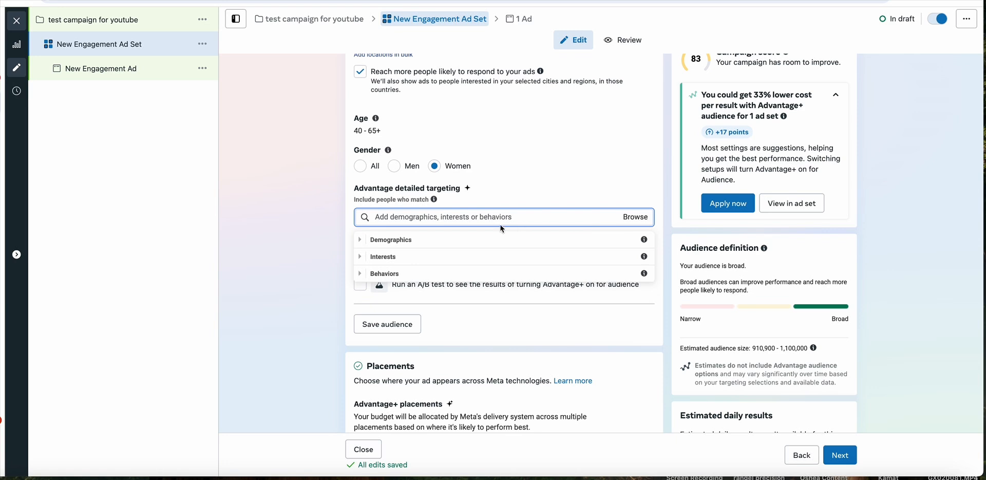
pyautogui.click(449, 243)
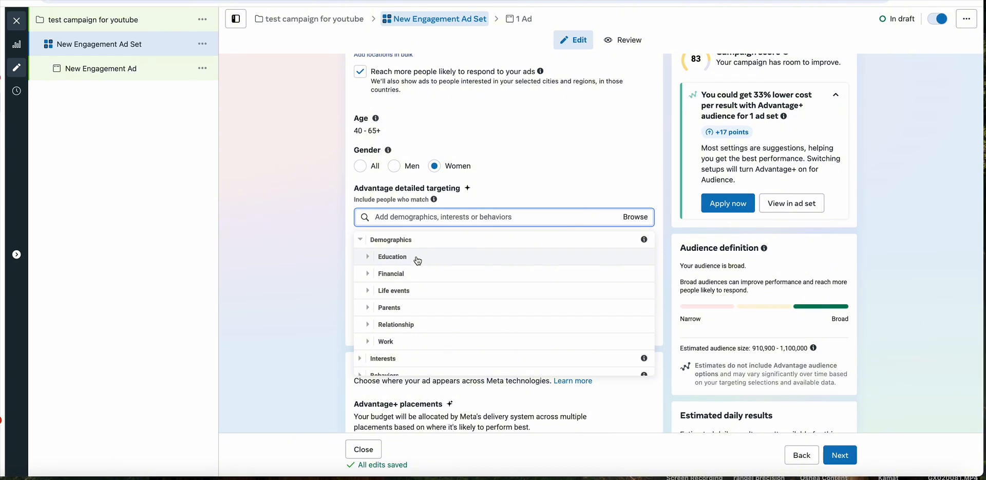
pyautogui.click(409, 273)
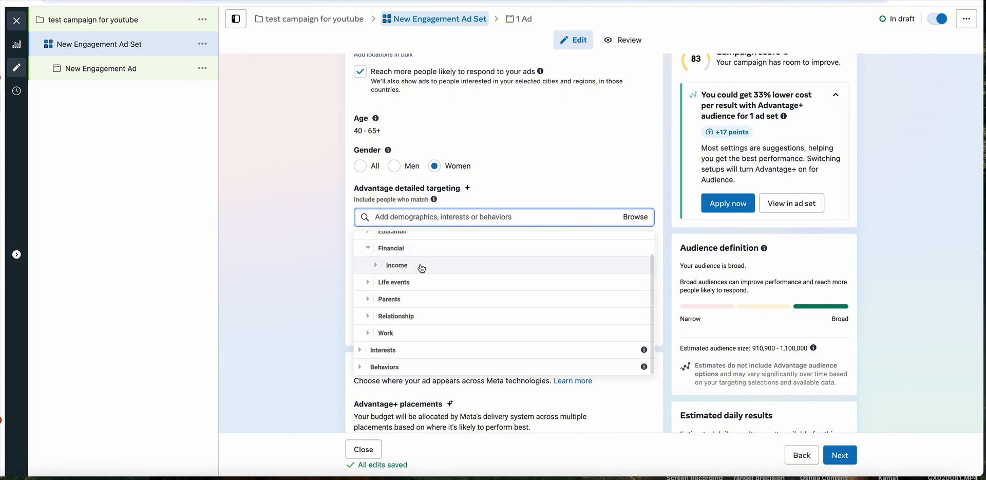
# - Expand the Income category and examine the household income options by ZIP code, leaving all of them unselected
pyautogui.scroll(7, 418, 237)
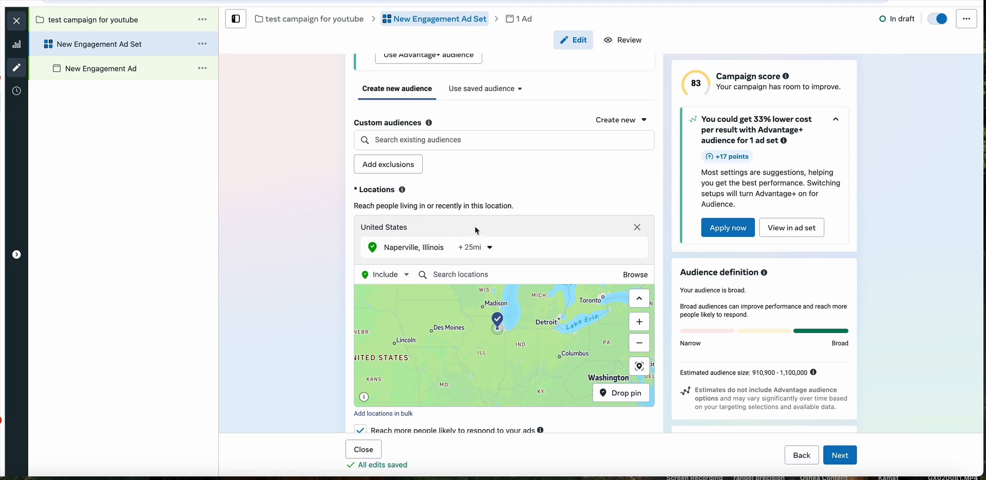
pyautogui.scroll(-5, 475, 230)
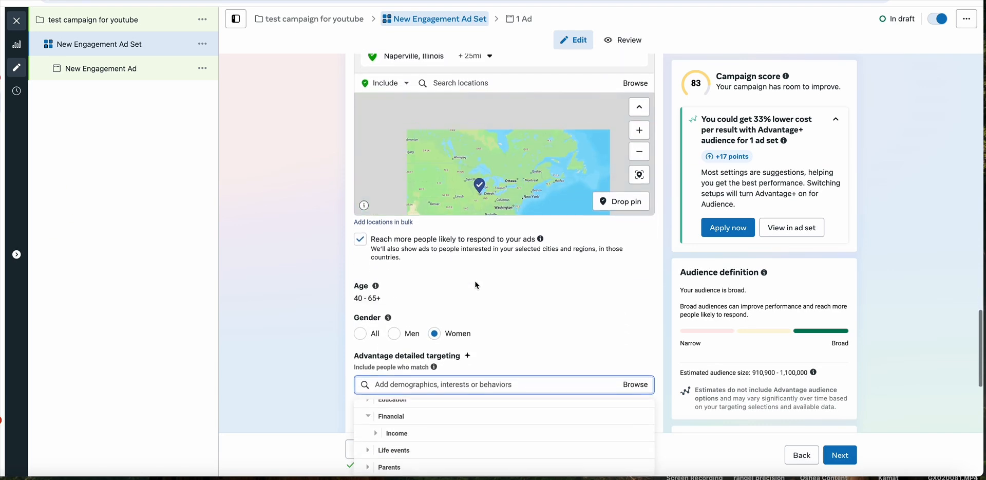
pyautogui.scroll(-3, 476, 285)
pyautogui.click(413, 333)
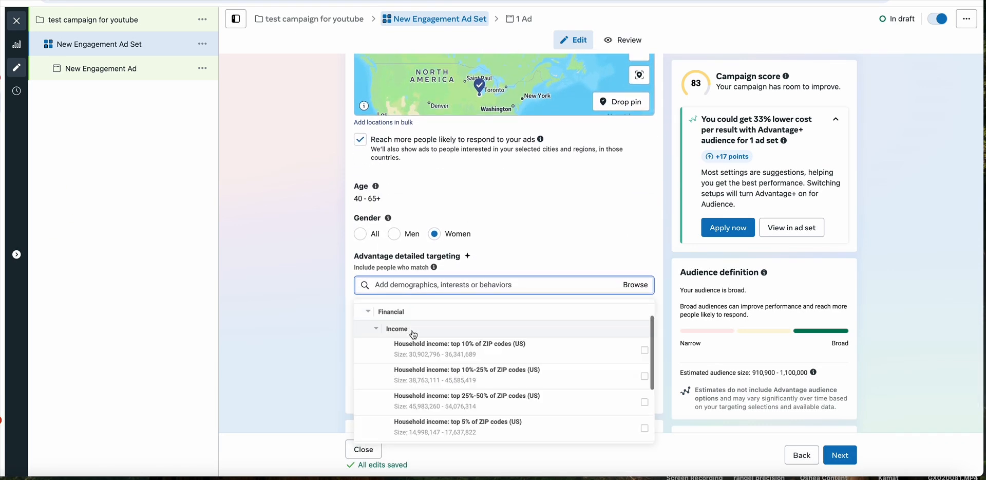
pyautogui.scroll(-1, 460, 329)
pyautogui.moveTo(465, 325)
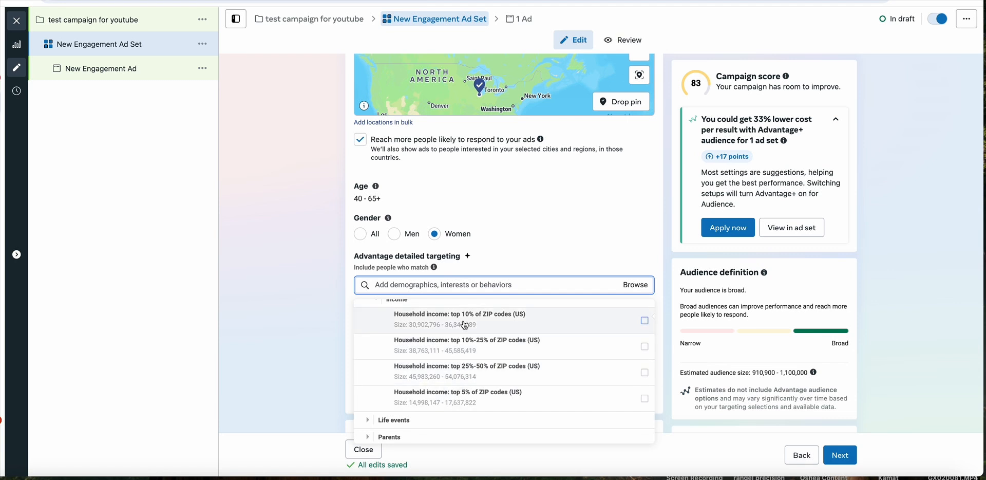
pyautogui.scroll(1, 473, 354)
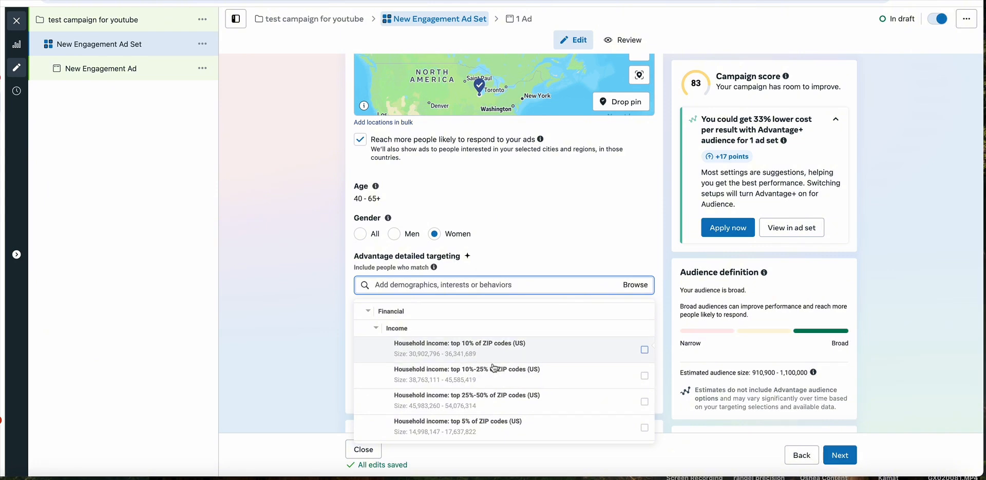
pyautogui.click(350, 310)
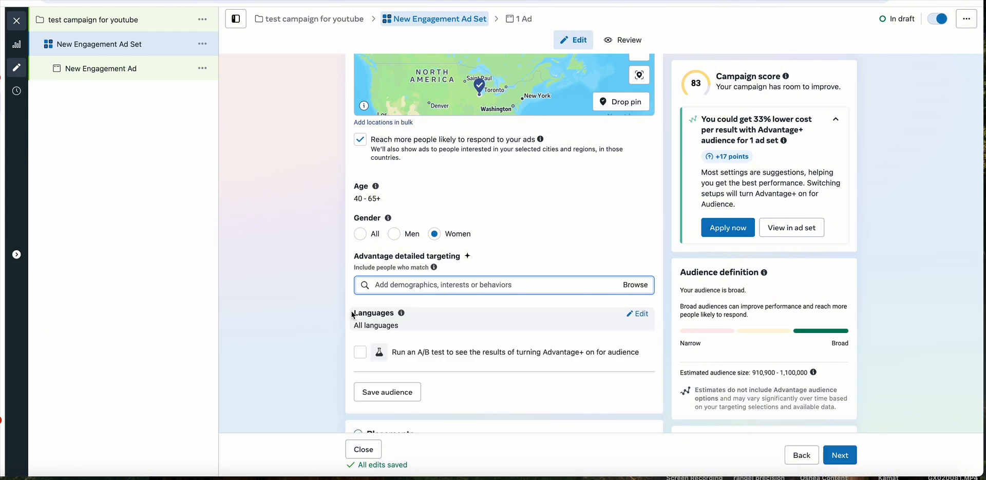
# - Browse the Life events options under Demographics in detailed targeting, leaving all of them unselected
pyautogui.click(627, 288)
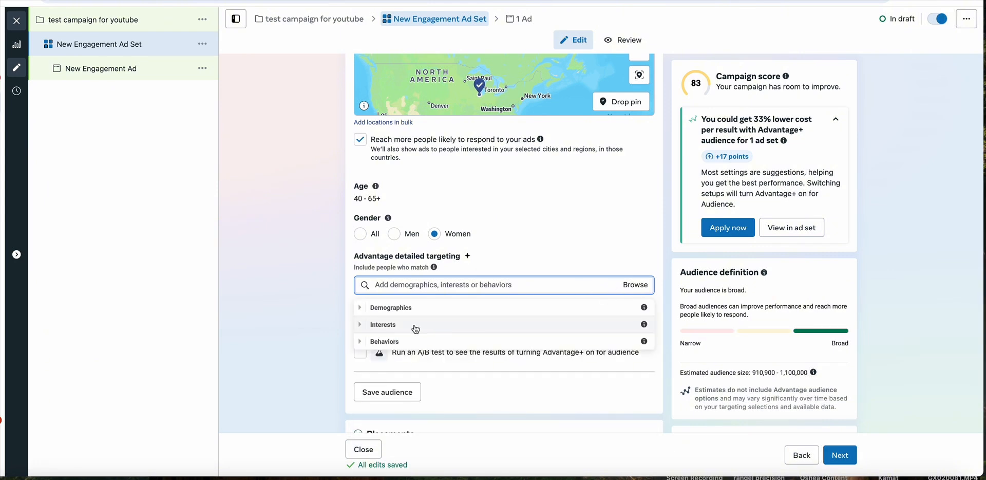
pyautogui.click(454, 308)
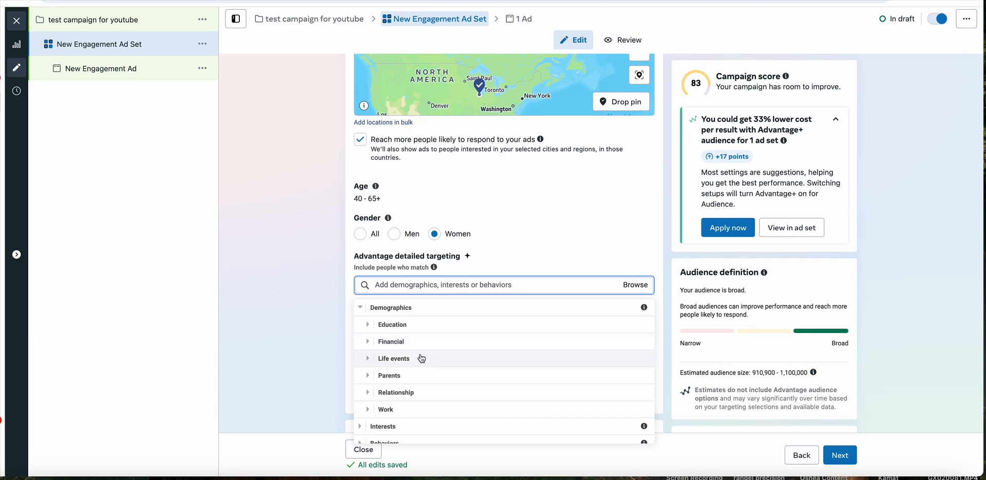
pyautogui.click(421, 358)
pyautogui.scroll(-5, 460, 358)
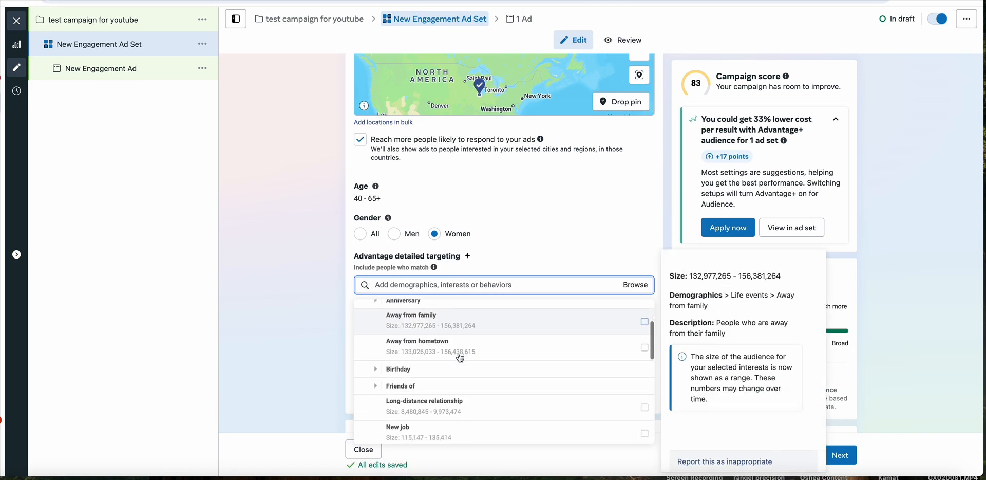
pyautogui.scroll(-4, 460, 358)
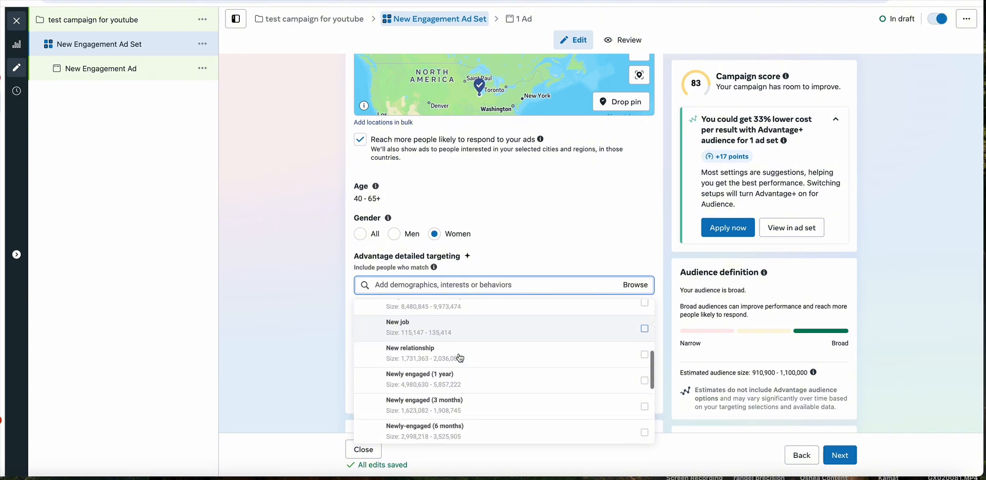
pyautogui.scroll(-3, 460, 358)
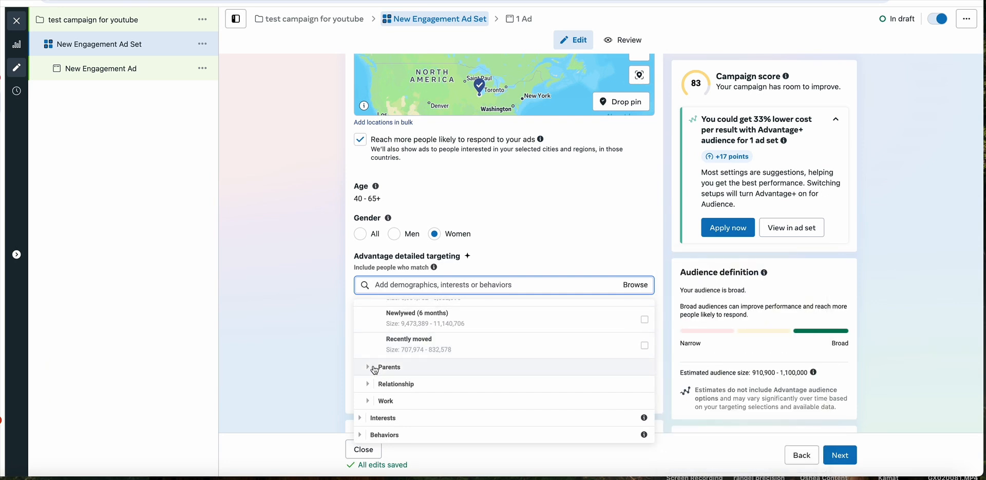
pyautogui.click(347, 299)
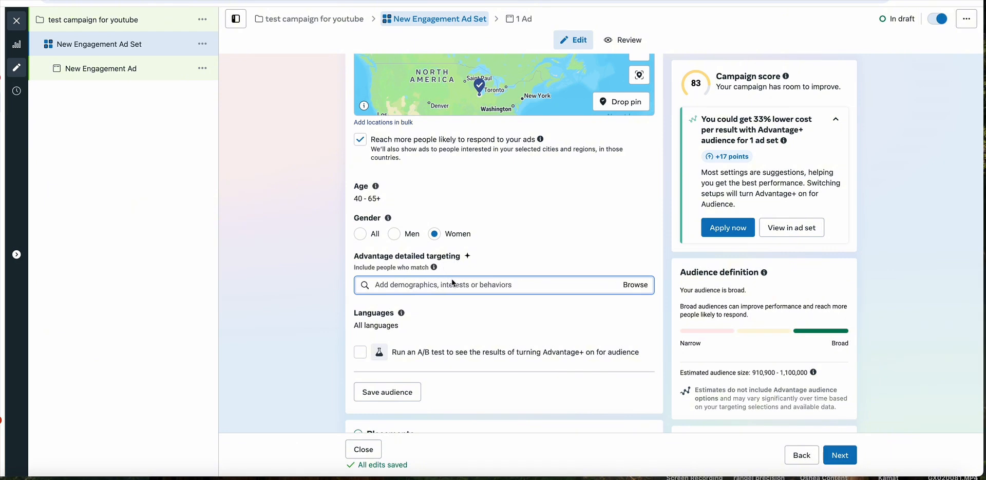
# - Examine the Work category under Demographics, including its employer search, without adding any employer, industry or job title
pyautogui.click(641, 292)
pyautogui.click(403, 310)
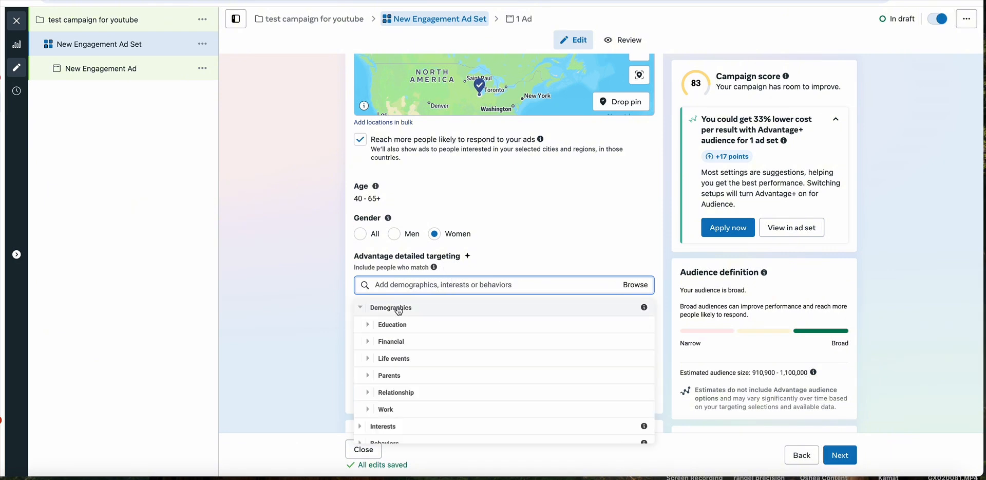
pyautogui.scroll(-1, 409, 376)
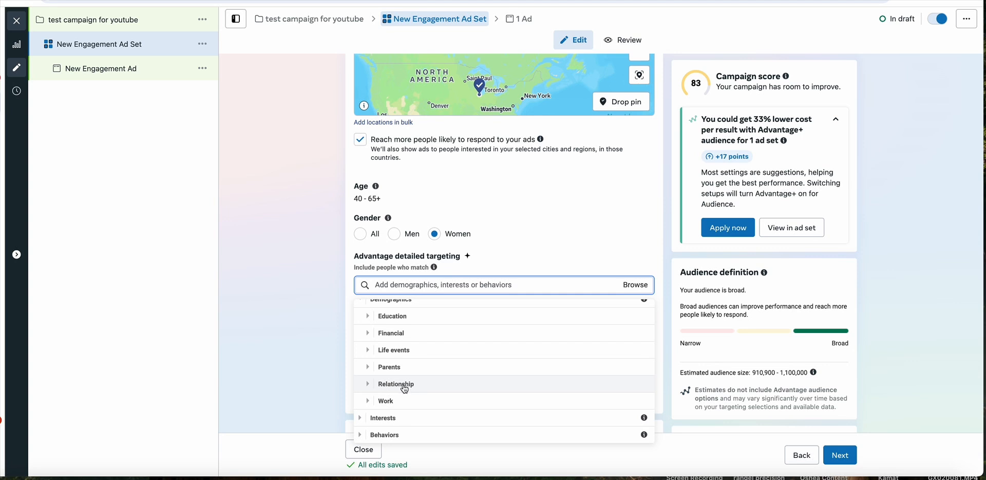
pyautogui.click(398, 401)
pyautogui.scroll(-2, 418, 379)
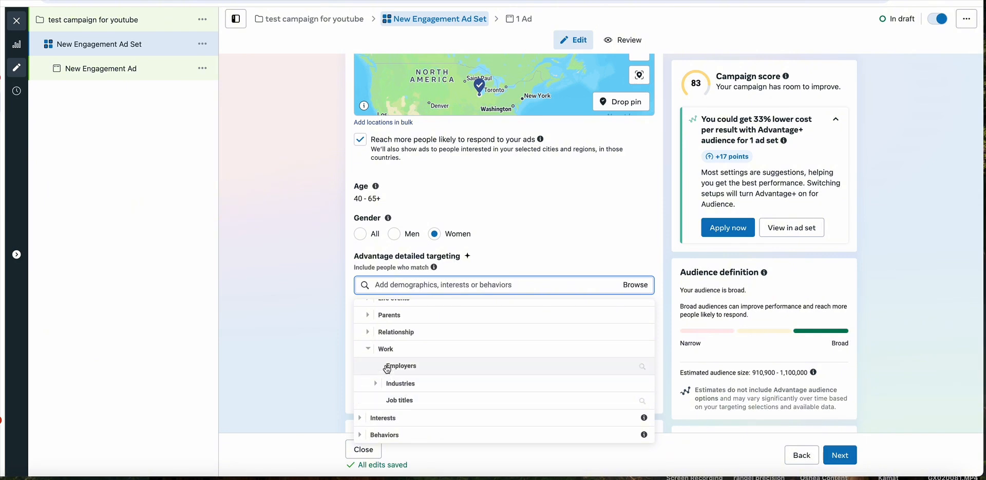
pyautogui.click(387, 367)
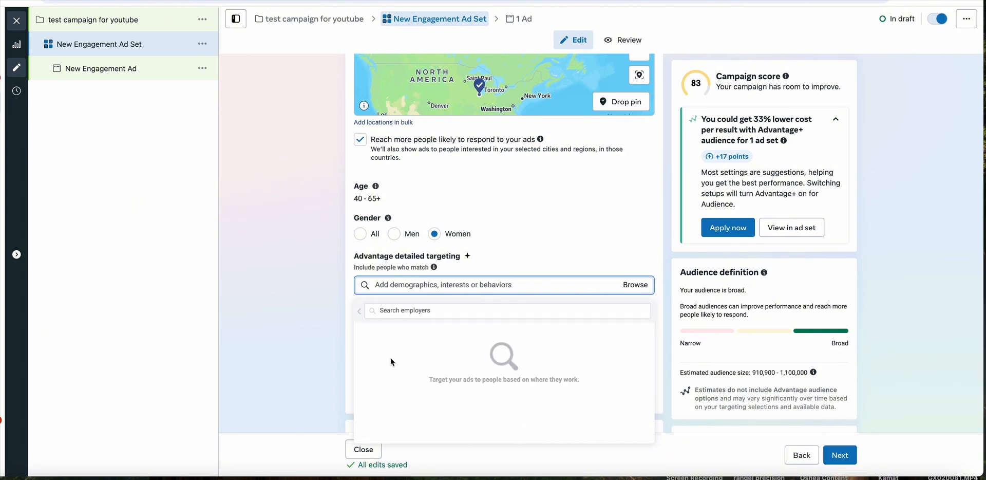
pyautogui.click(360, 312)
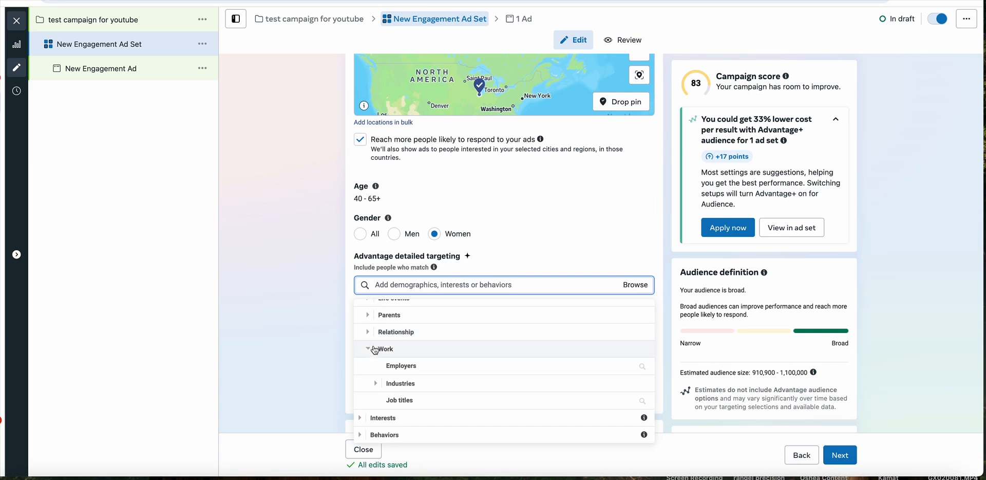
pyautogui.click(375, 350)
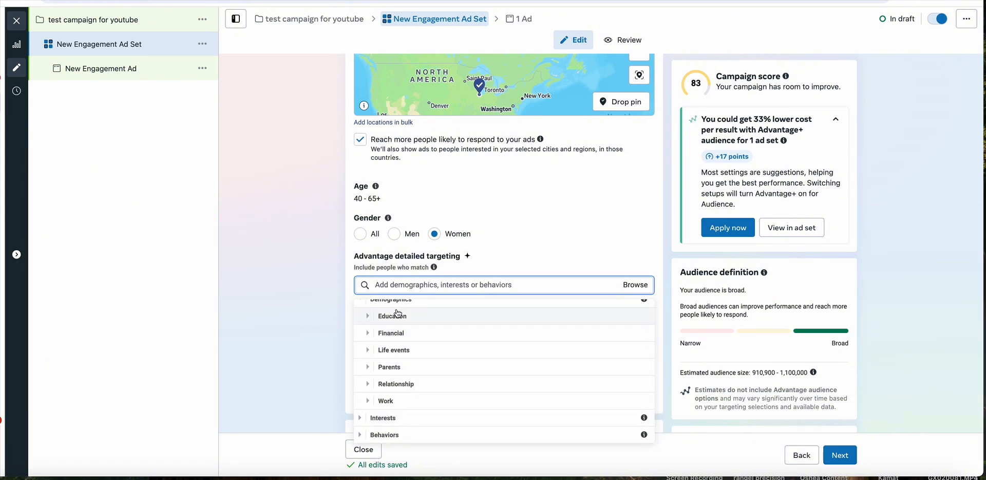
# - Collapse Demographics and examine the categories under Behaviors, then close the targeting list without selecting any
pyautogui.scroll(-1, 375, 309)
pyautogui.scroll(1, 375, 307)
pyautogui.click(373, 308)
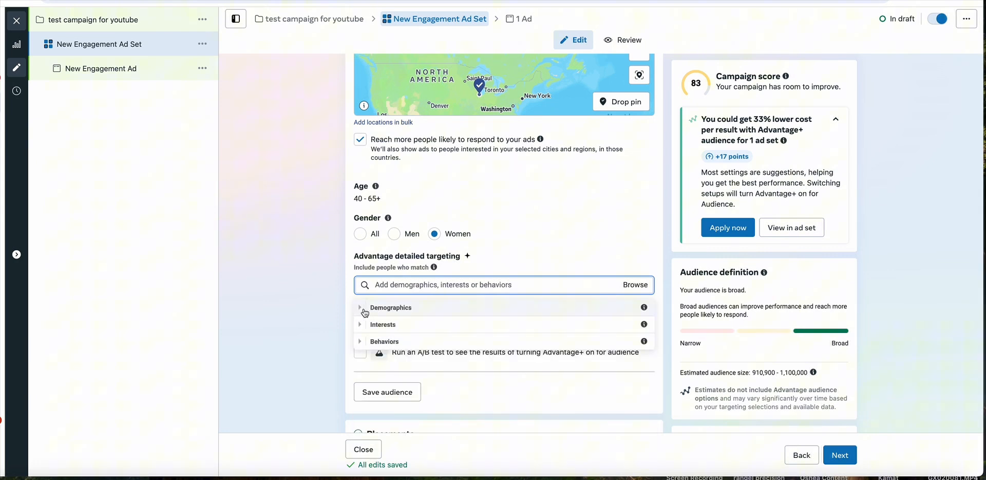
pyautogui.click(366, 342)
pyautogui.scroll(-1, 411, 347)
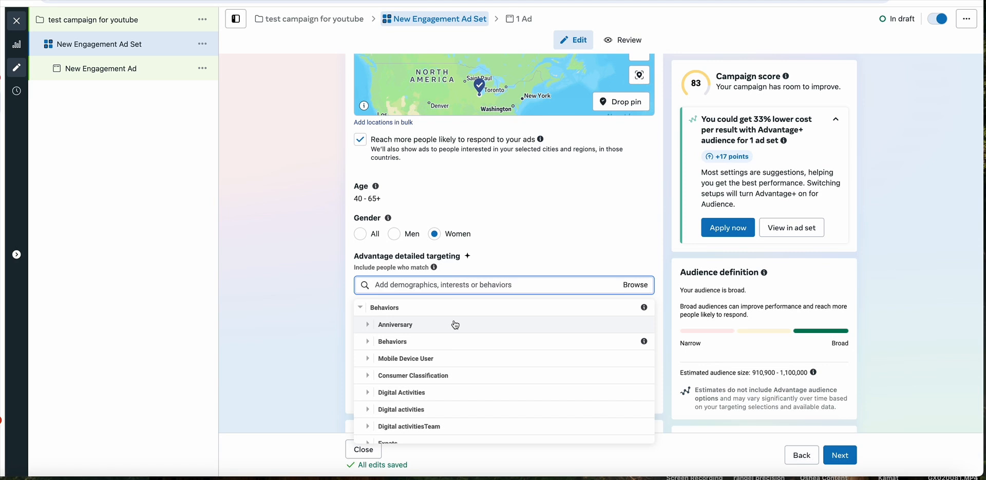
pyautogui.scroll(-3, 454, 362)
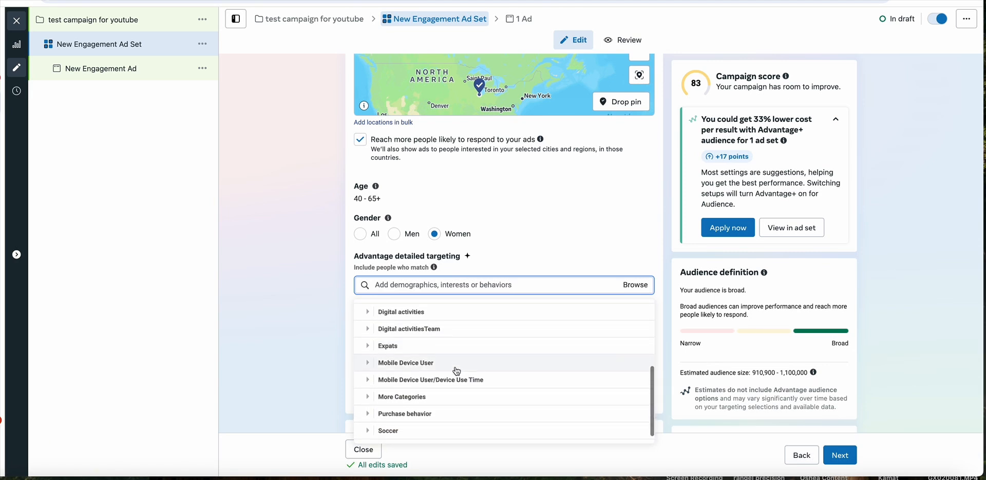
pyautogui.scroll(-1, 457, 371)
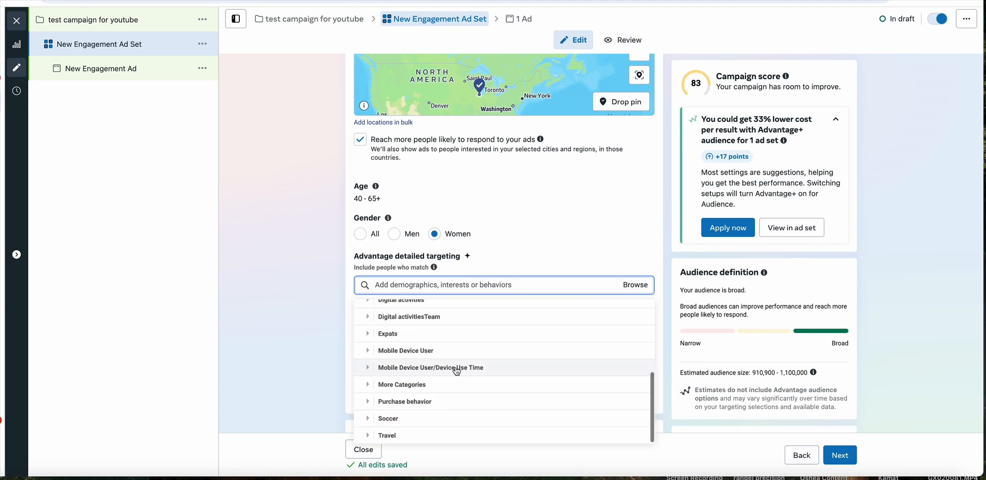
pyautogui.scroll(5, 457, 371)
pyautogui.click(549, 230)
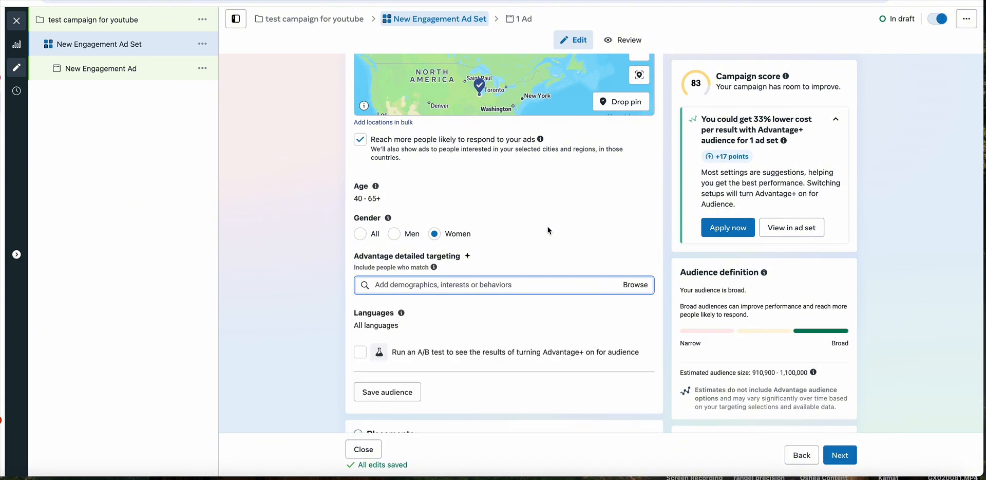